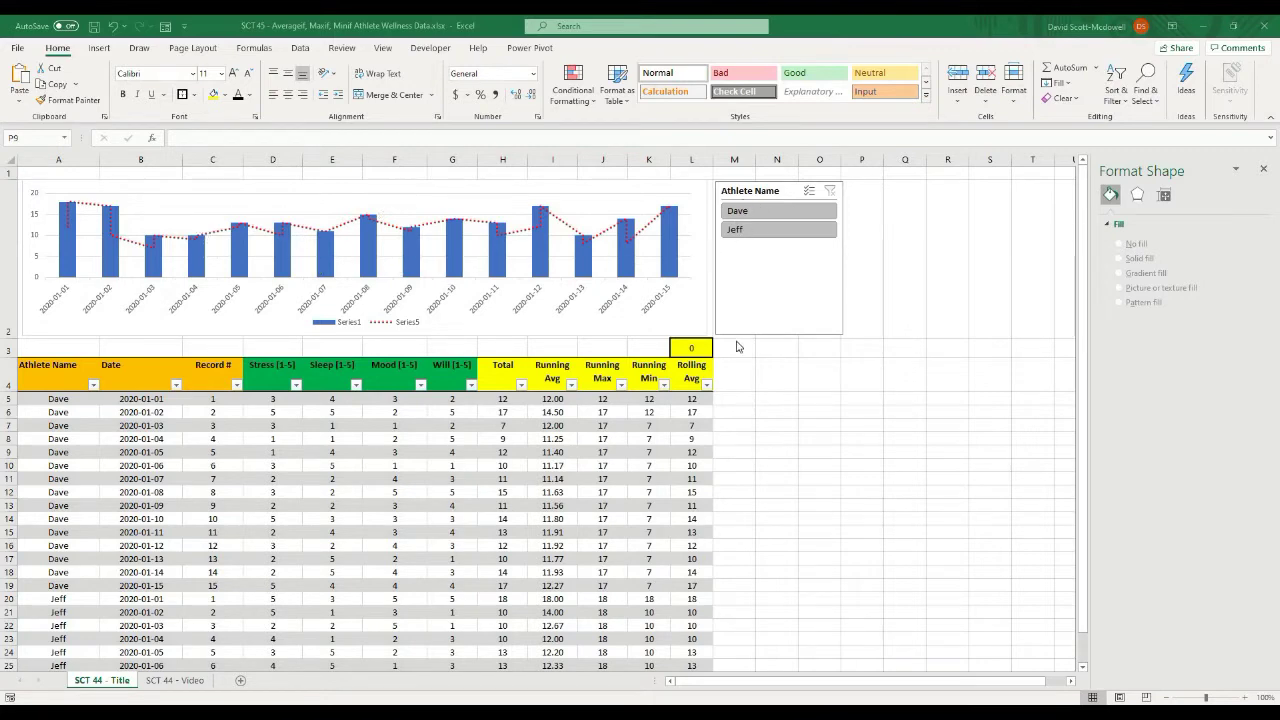
- Set the rolling average day count above the Rolling Avg column to 4
key("Escape")
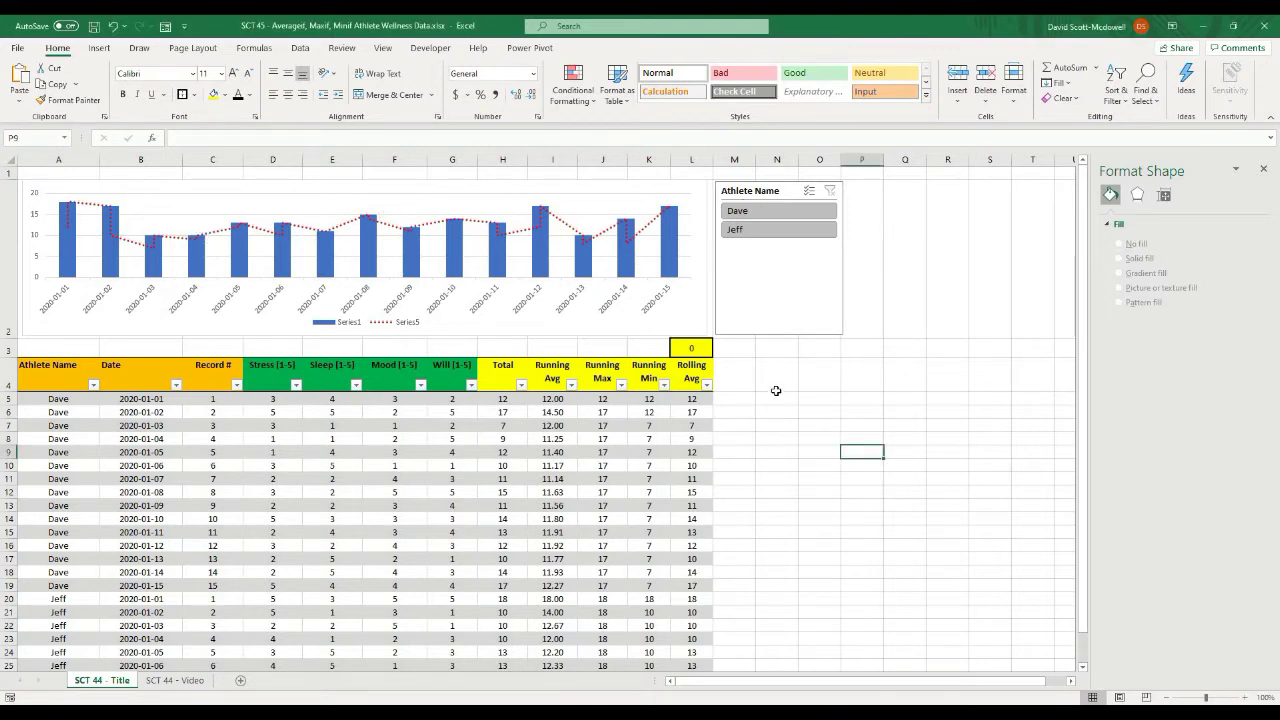
left_click(783, 437)
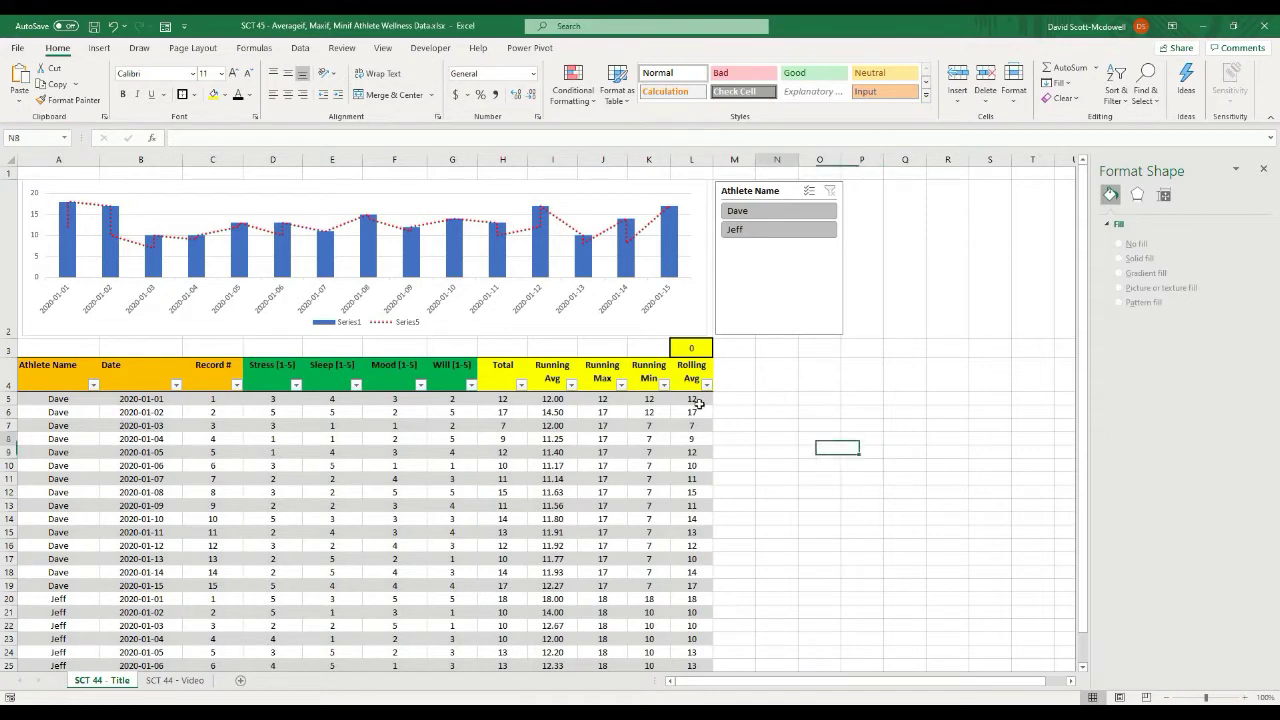
left_click(680, 347)
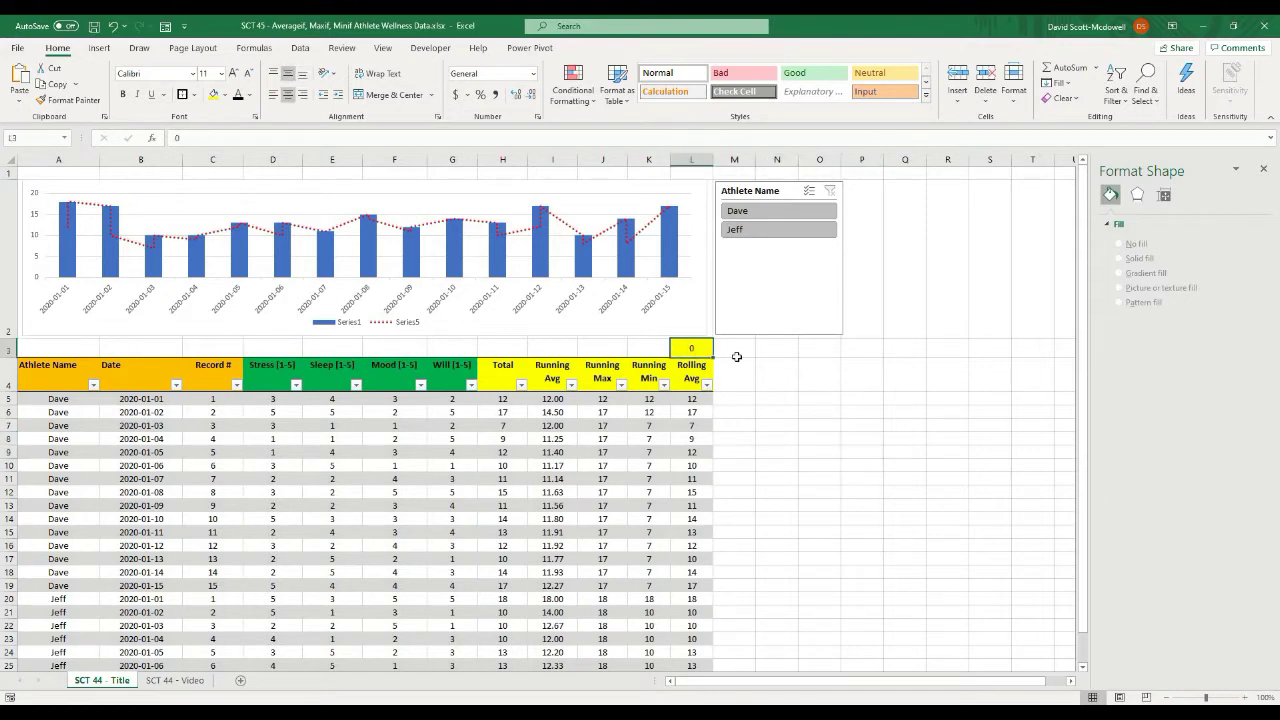
type("4")
left_click(838, 428)
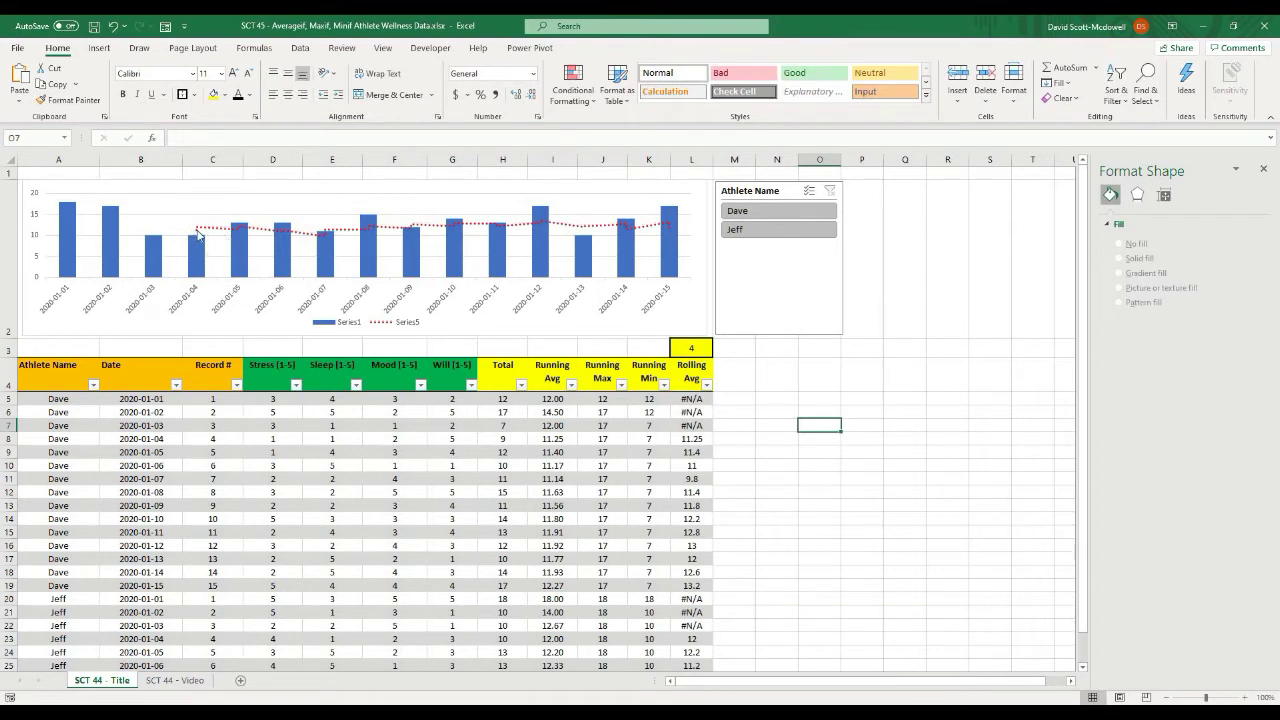
mouse_move(198, 233)
left_click(770, 450)
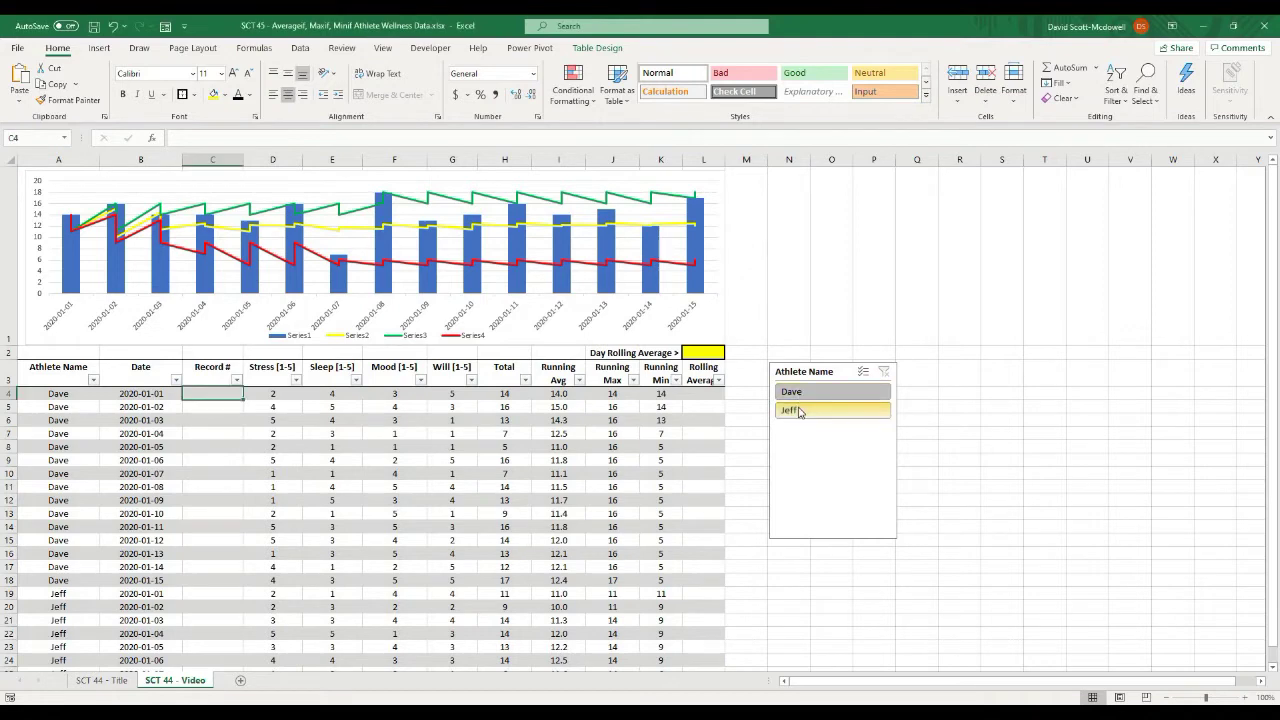
- Filter the wellness table and chart by each athlete in turn using the Athlete Name slicer, and clear the filter
left_click(800, 410)
left_click(800, 397)
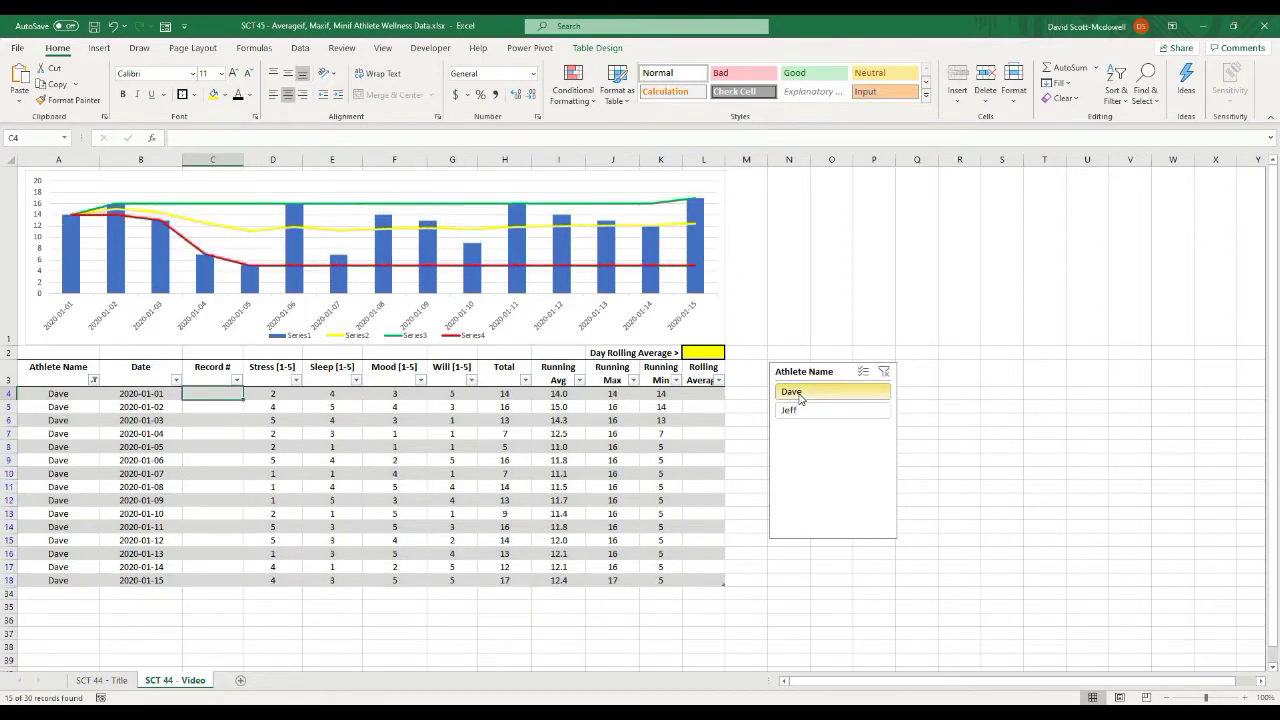
left_click(800, 411)
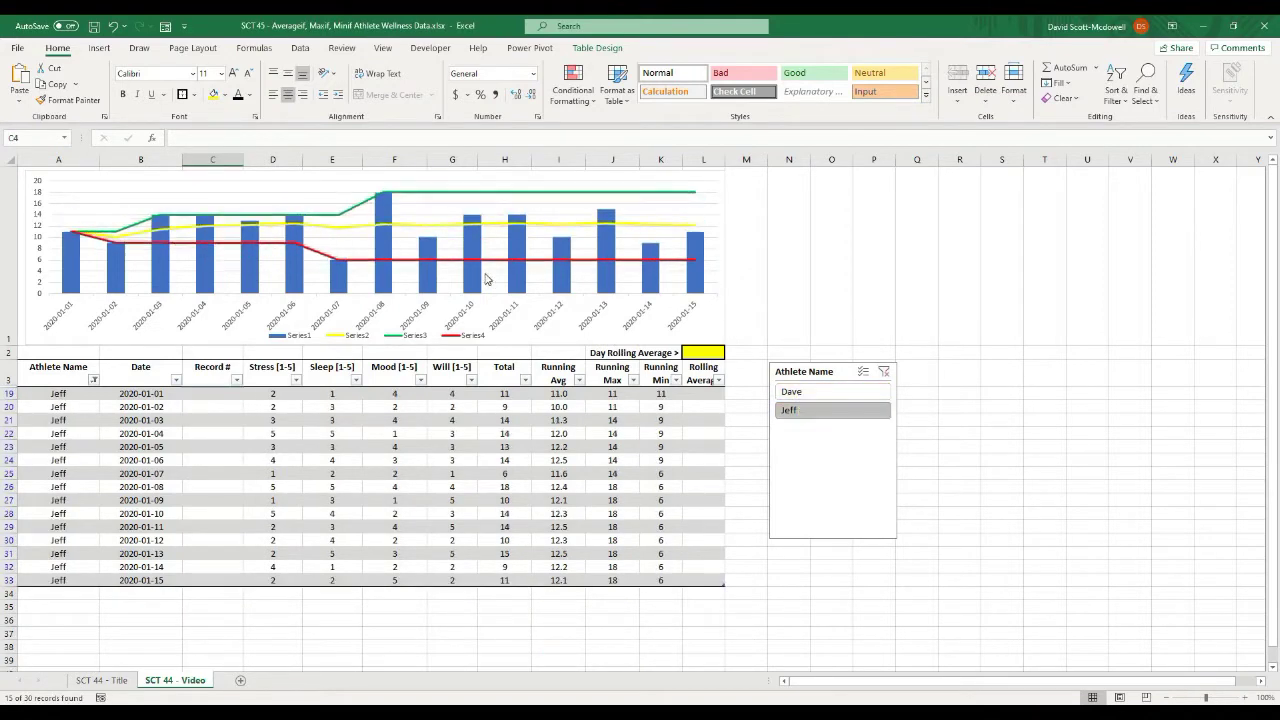
left_click(884, 372)
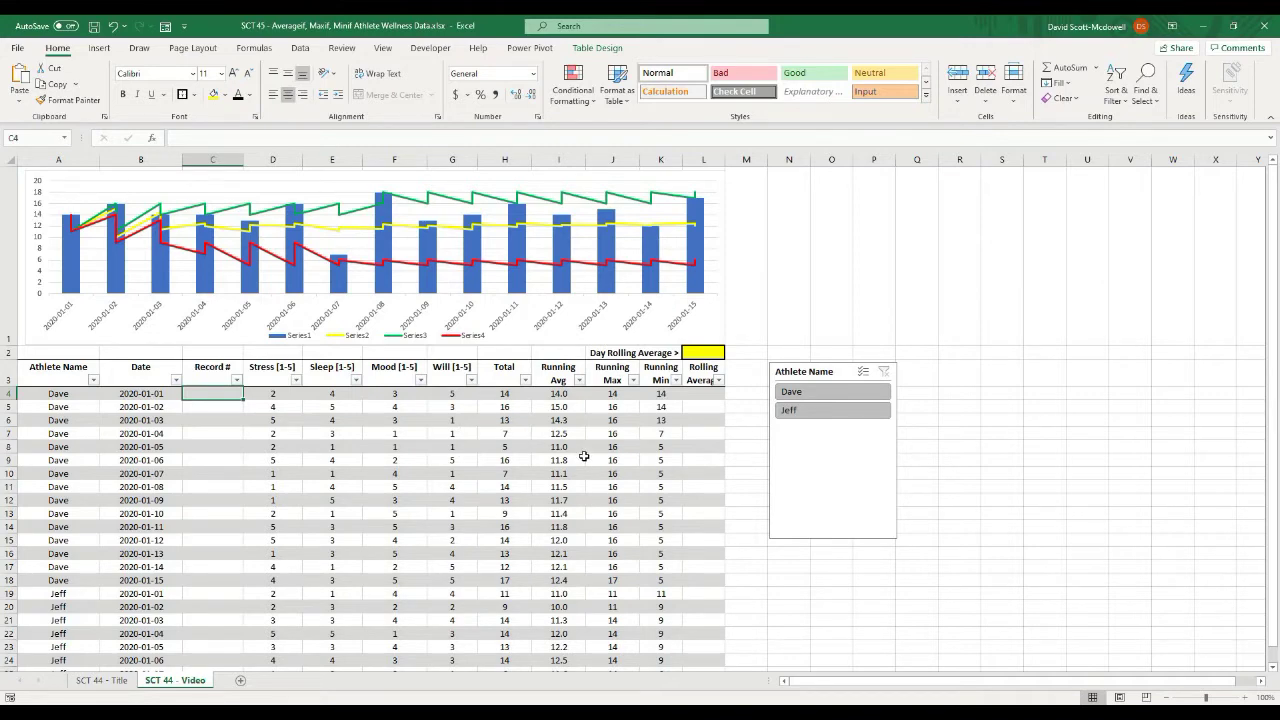
left_click(215, 470)
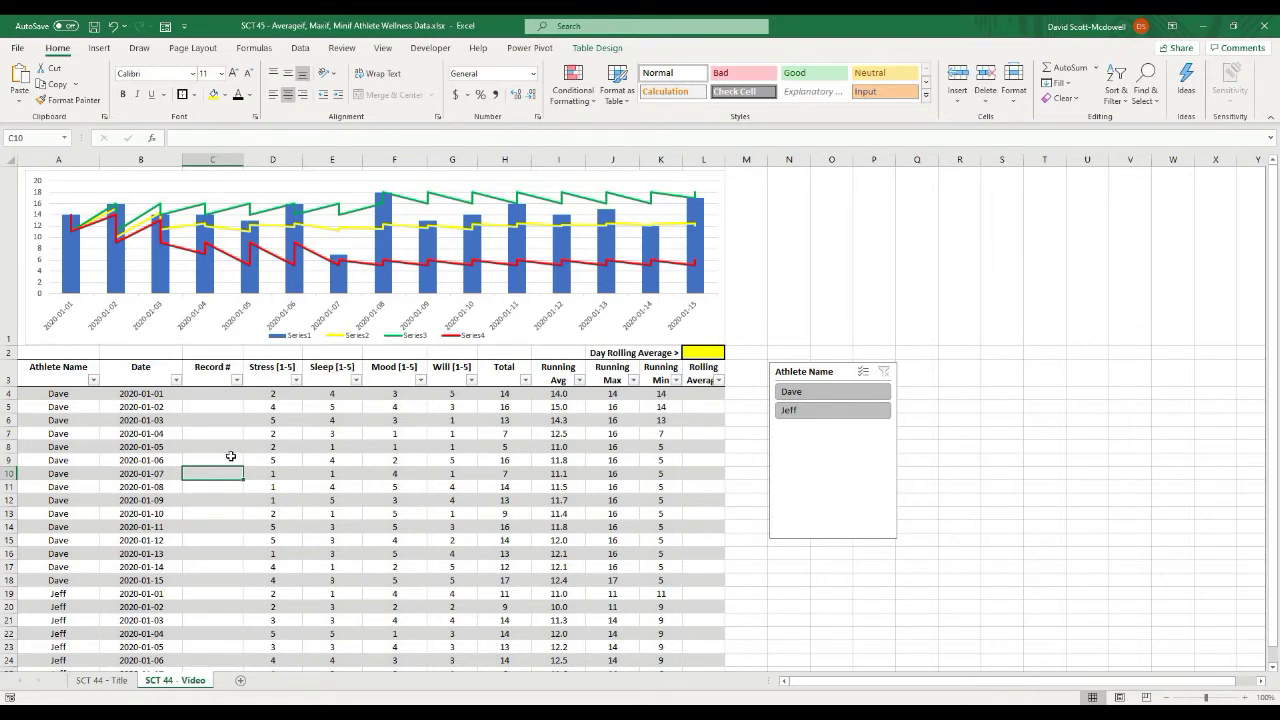
left_click(312, 470)
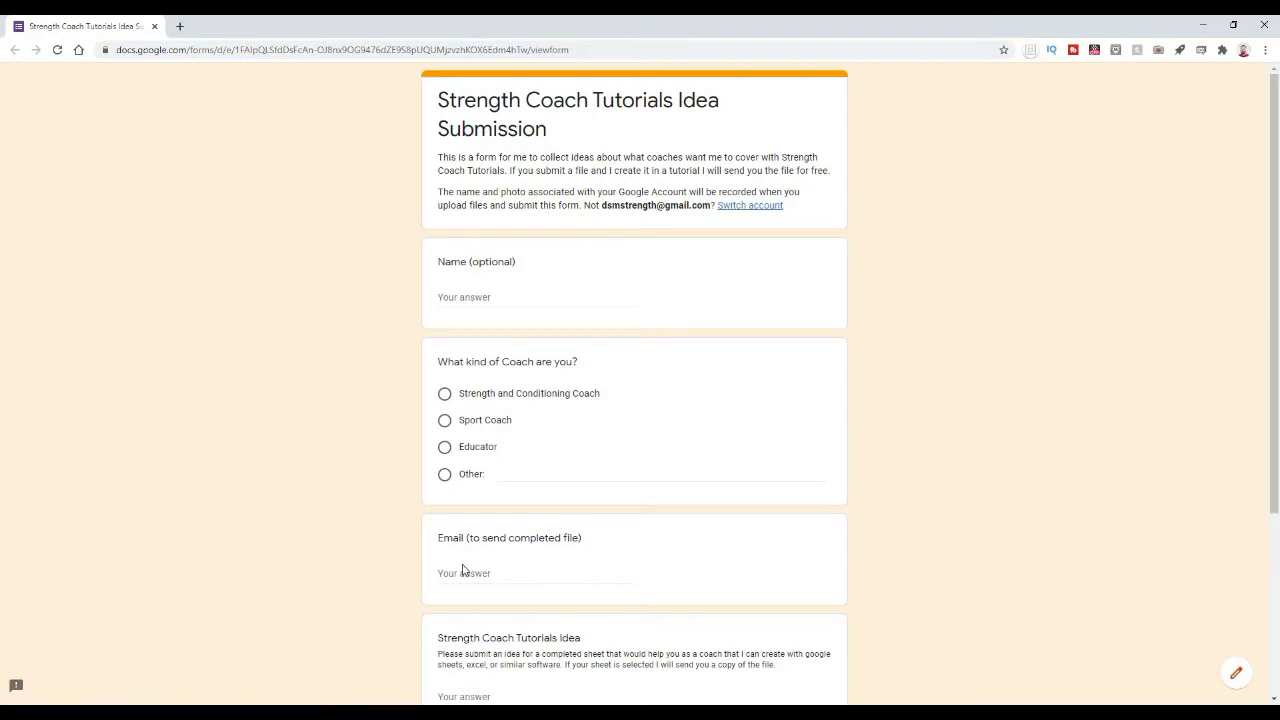
- Look over the Strength Coach Tutorials idea submission form and switch back to the Excel workbook
scroll(367, 557, "down", 1)
scroll(367, 557, "up", 1)
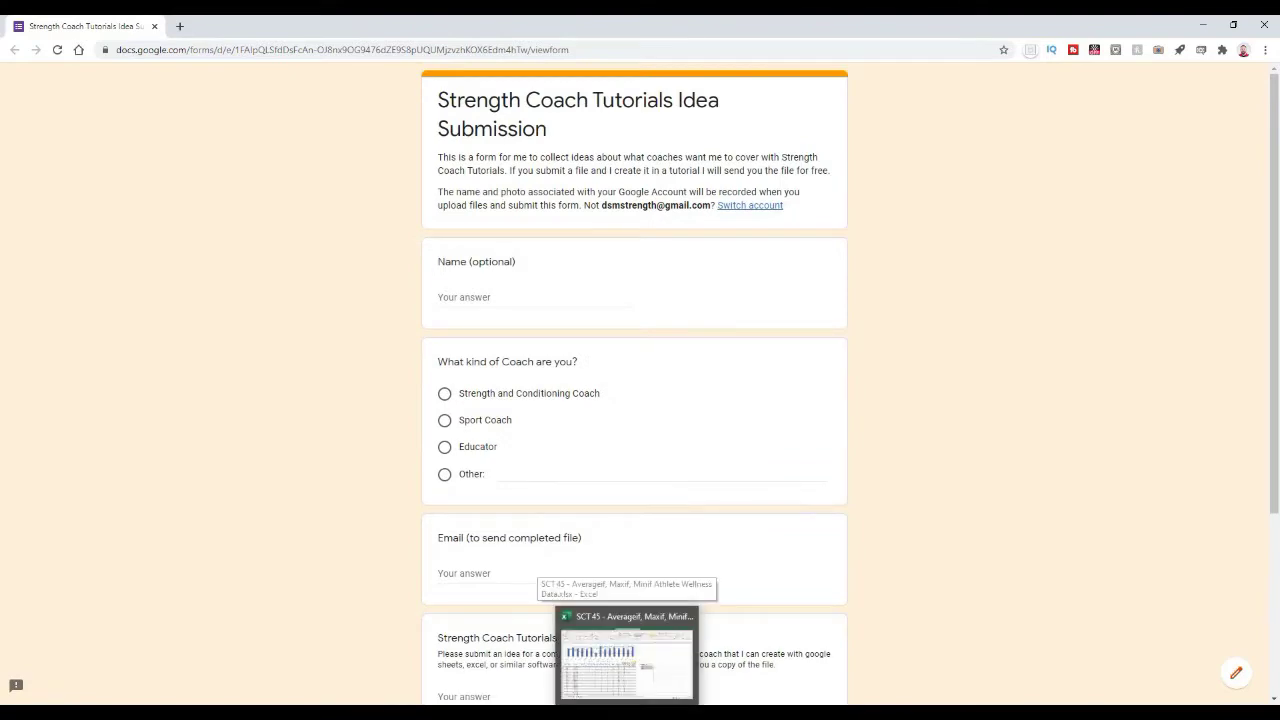
left_click(628, 650)
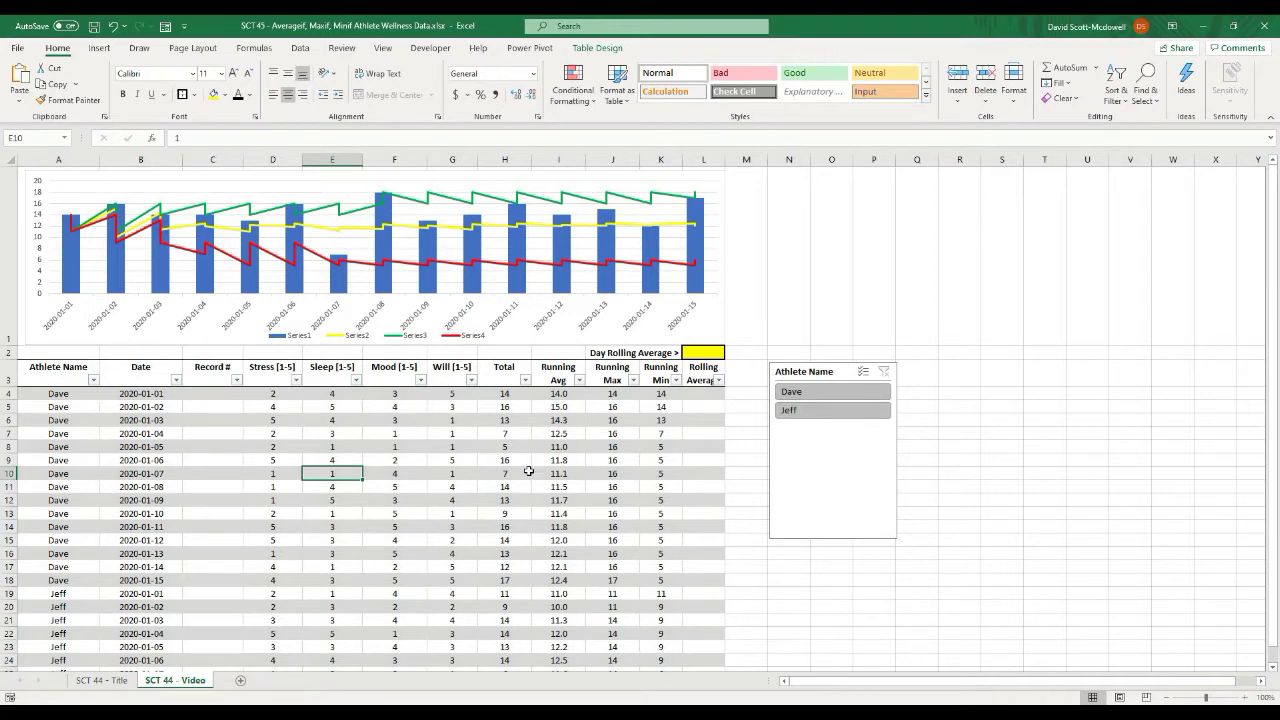
left_click(210, 379)
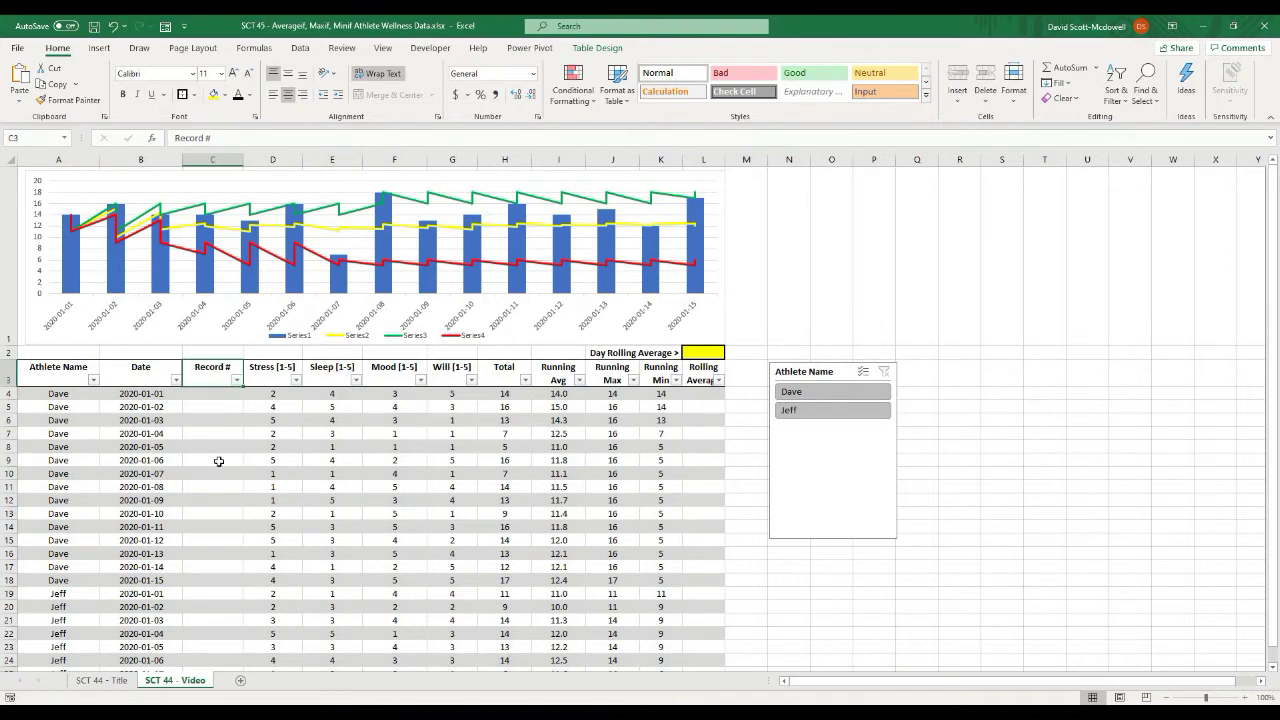
left_click(208, 395)
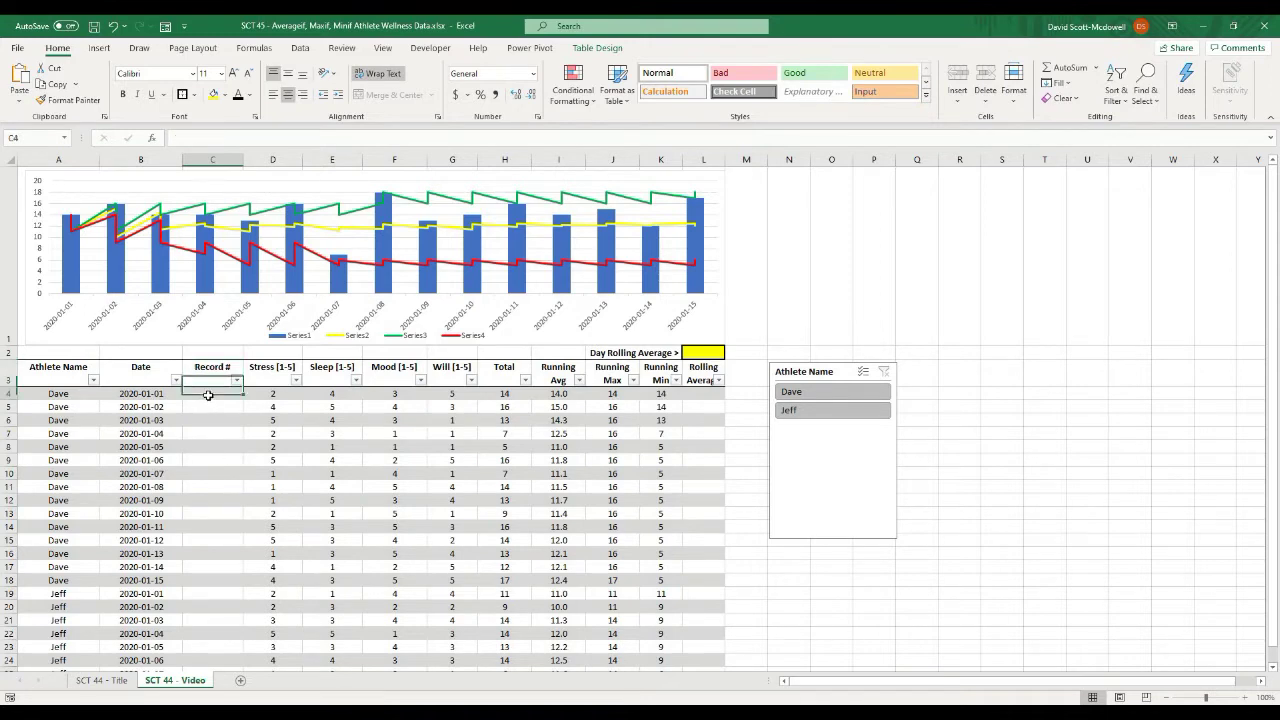
left_click(62, 405)
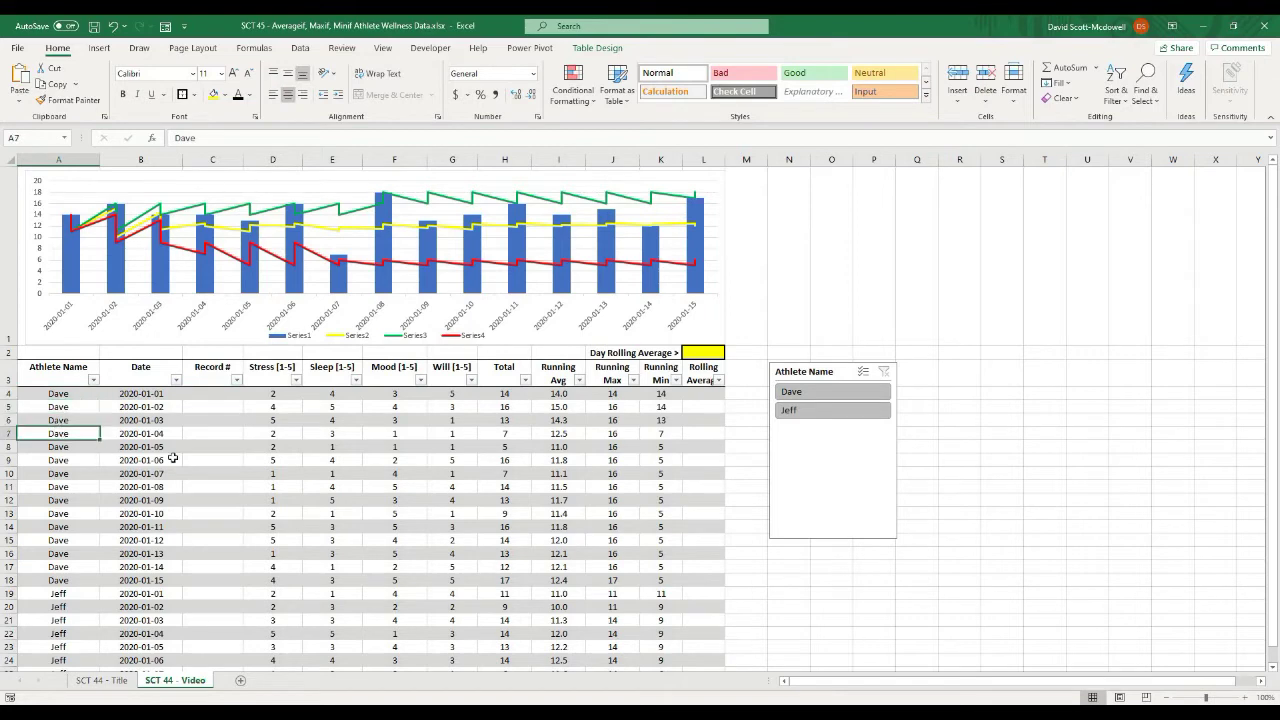
left_click(211, 419)
scroll(171, 446, "down", 3)
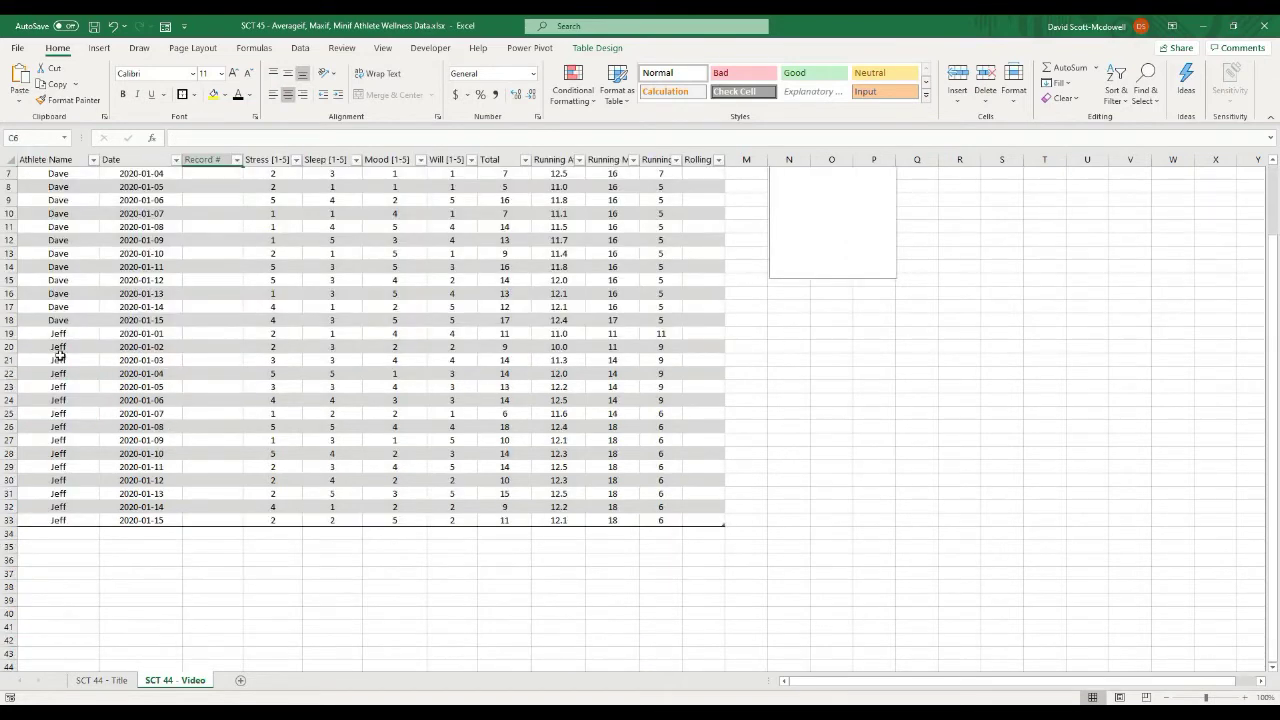
scroll(176, 469, "up", 3)
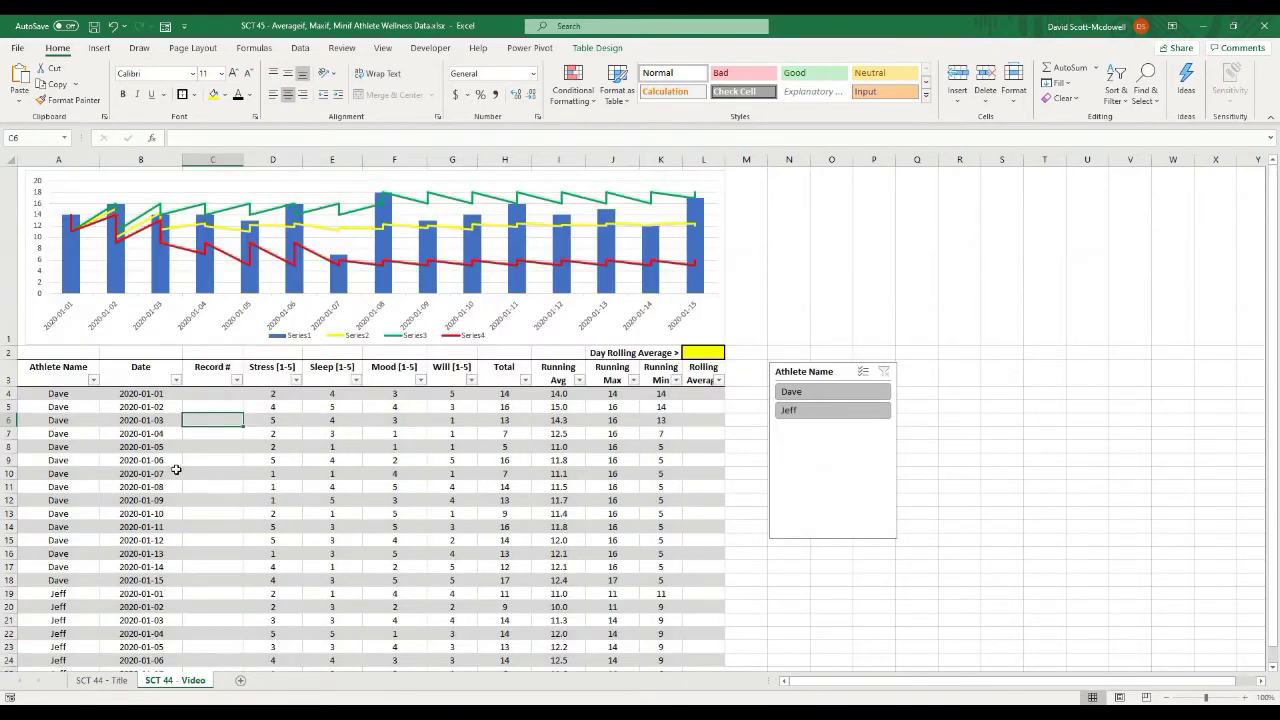
- Begin a COUNTIFS formula in C4, the first data cell of the Record # column
left_click(208, 392)
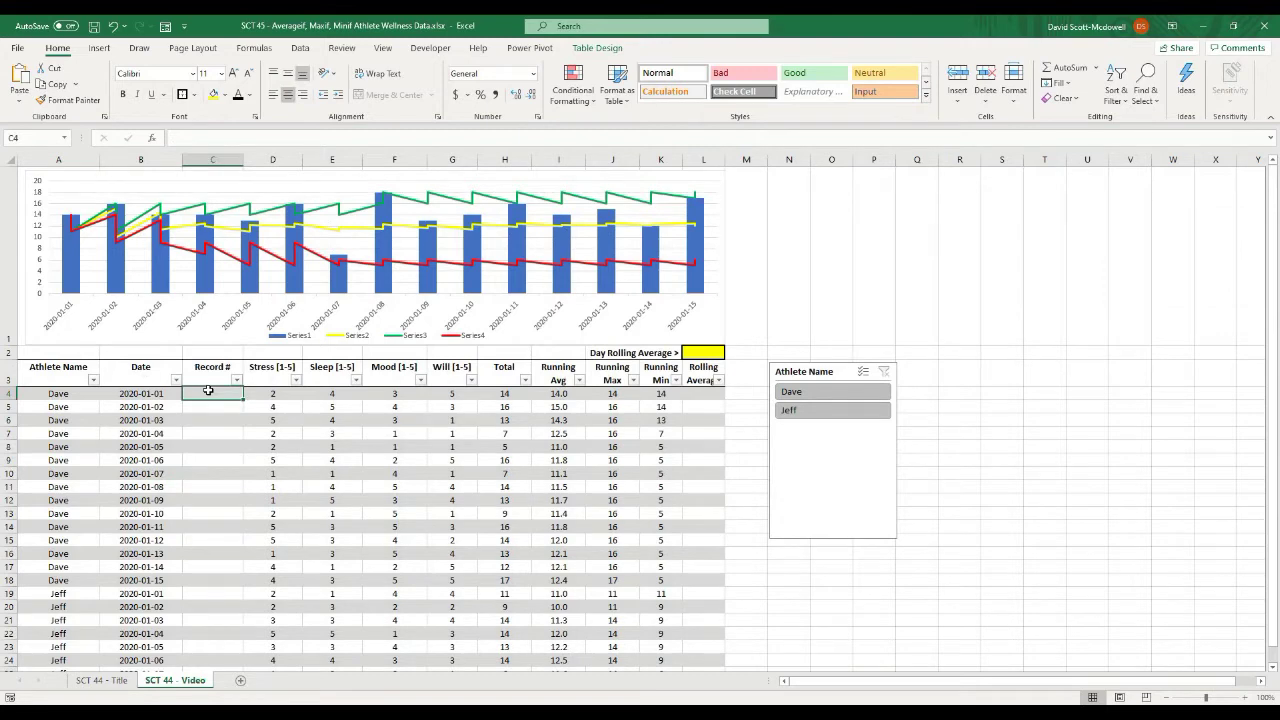
type("=cpim")
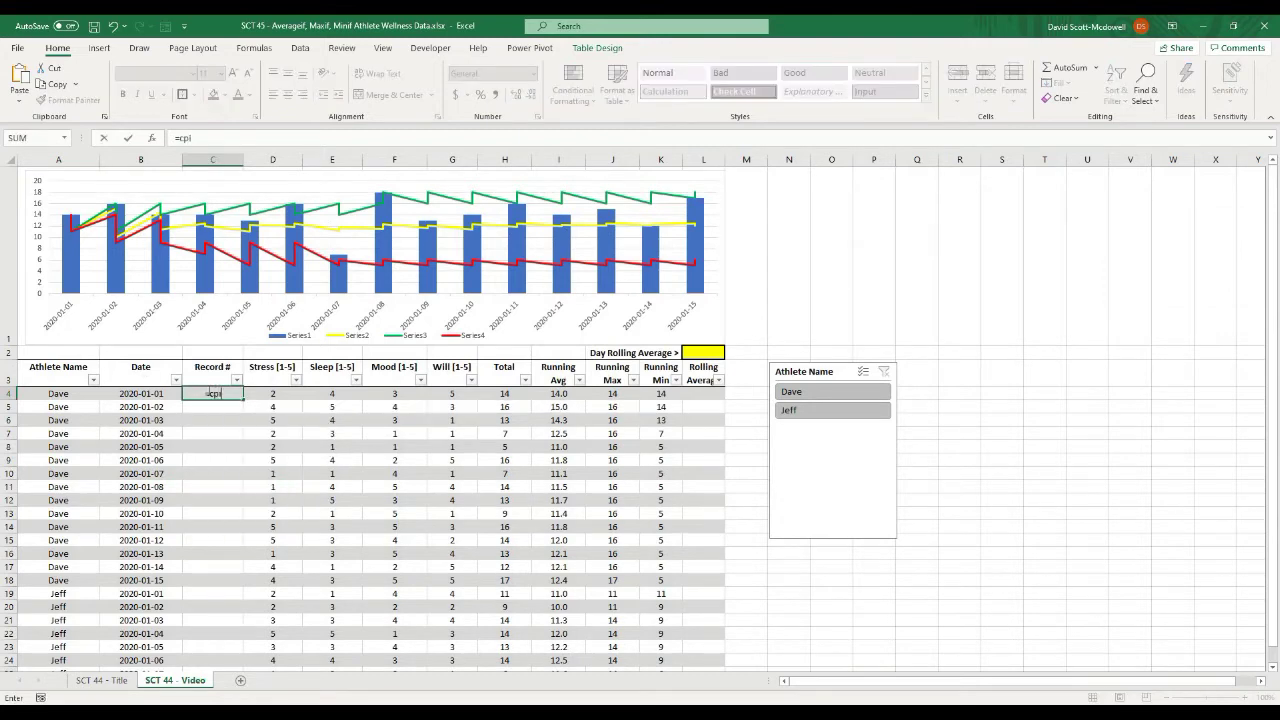
key("BackSpace")
key("BackSpace")
key("BackSpace")
type("ount")
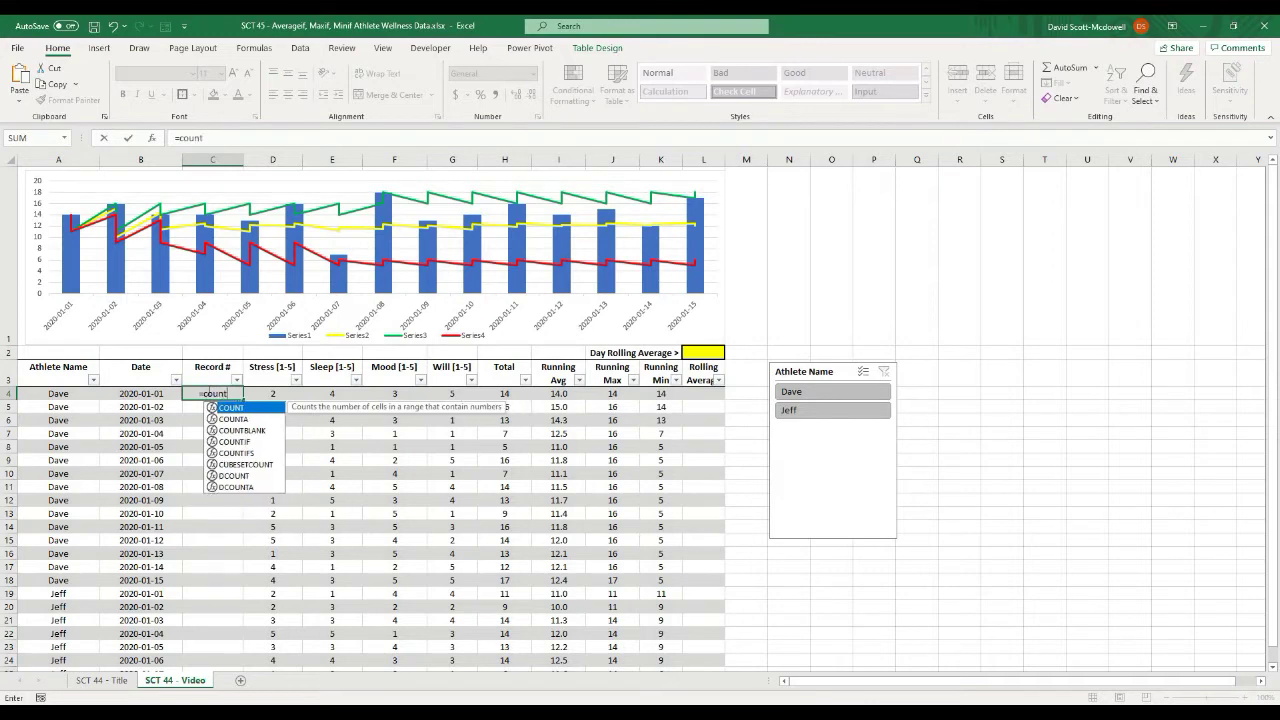
type("ifs(")
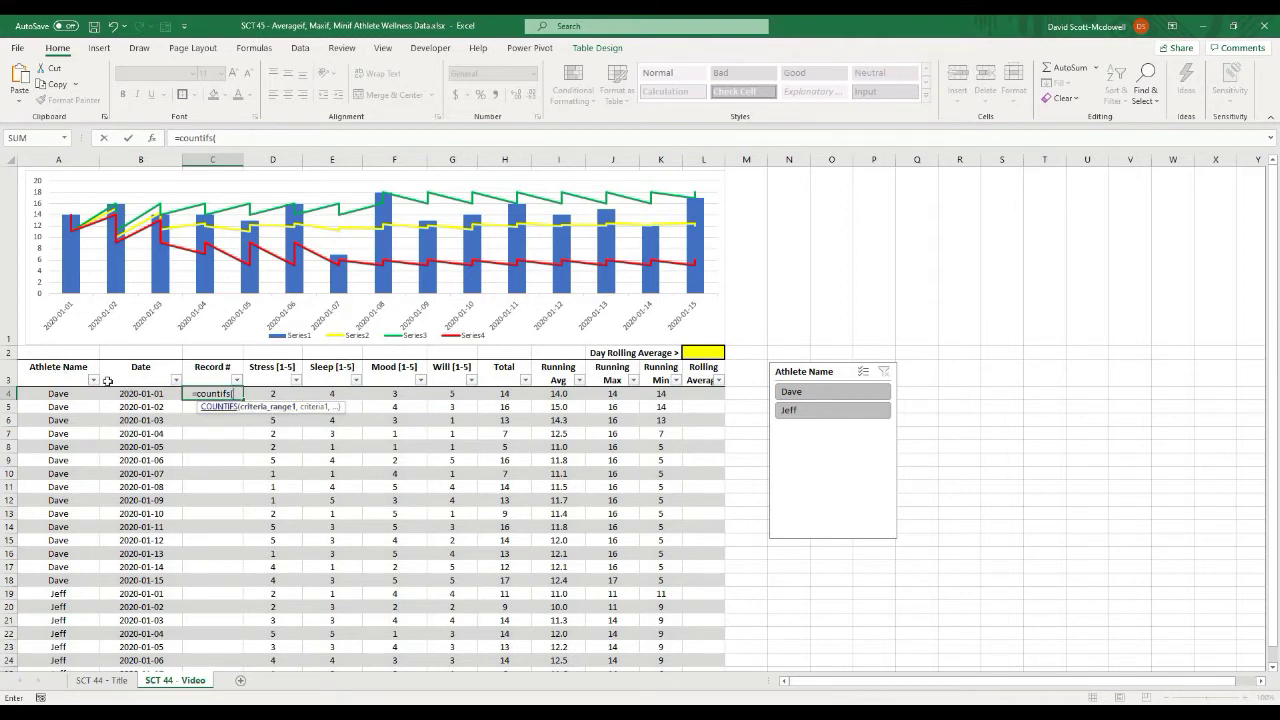
- Define the COUNTIFS criteria range as Table2[[#Headers],[Athlete Name]]:[@[Athlete Name]], from the column header to the current row
left_click(55, 368)
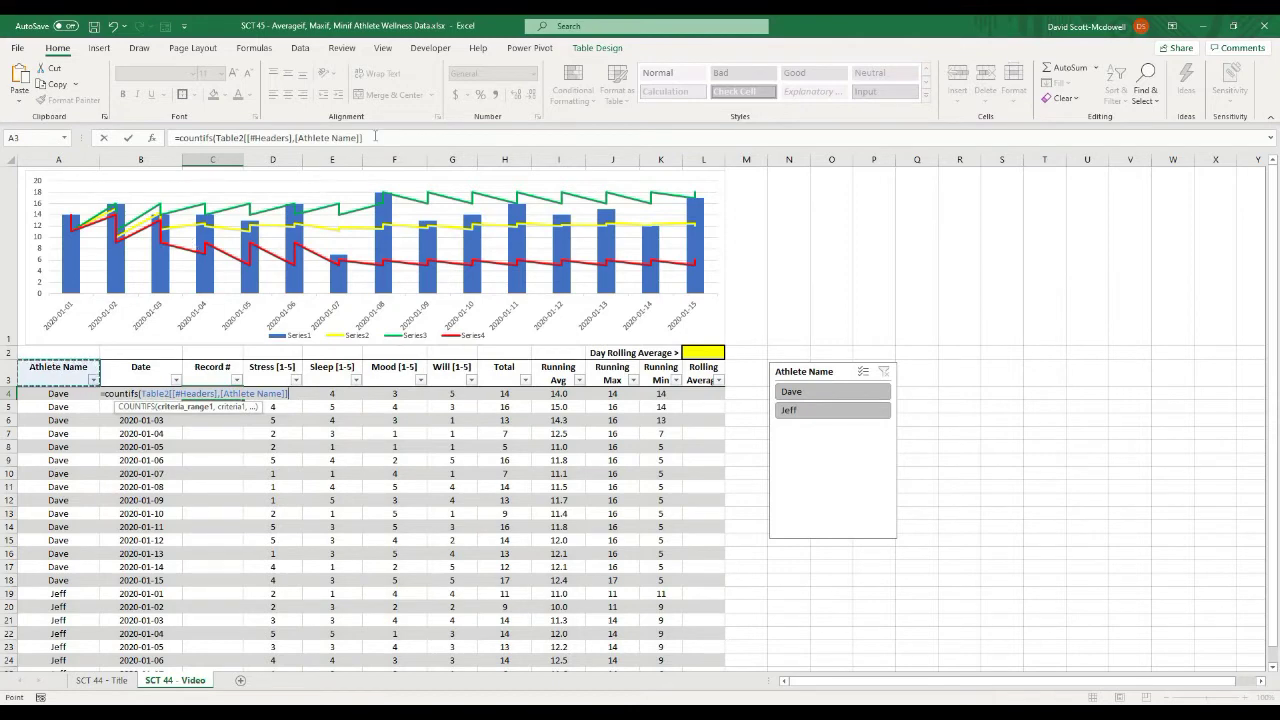
left_click(377, 138)
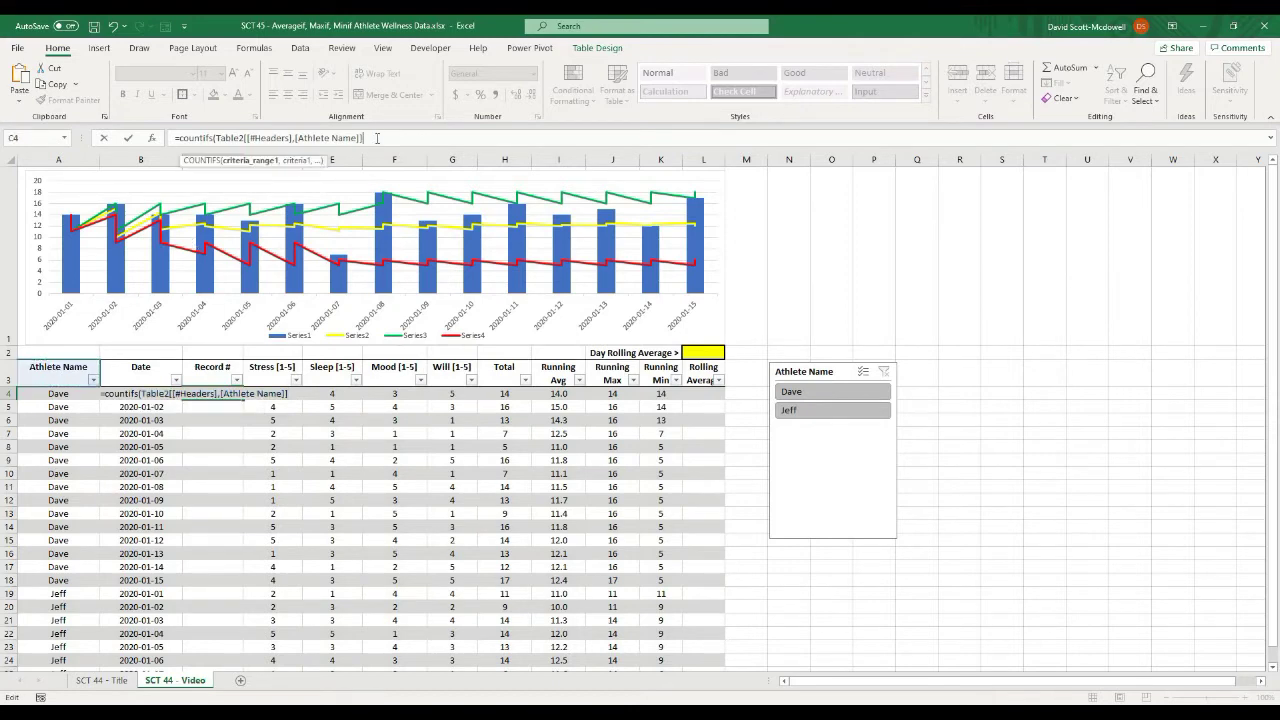
left_click(47, 395)
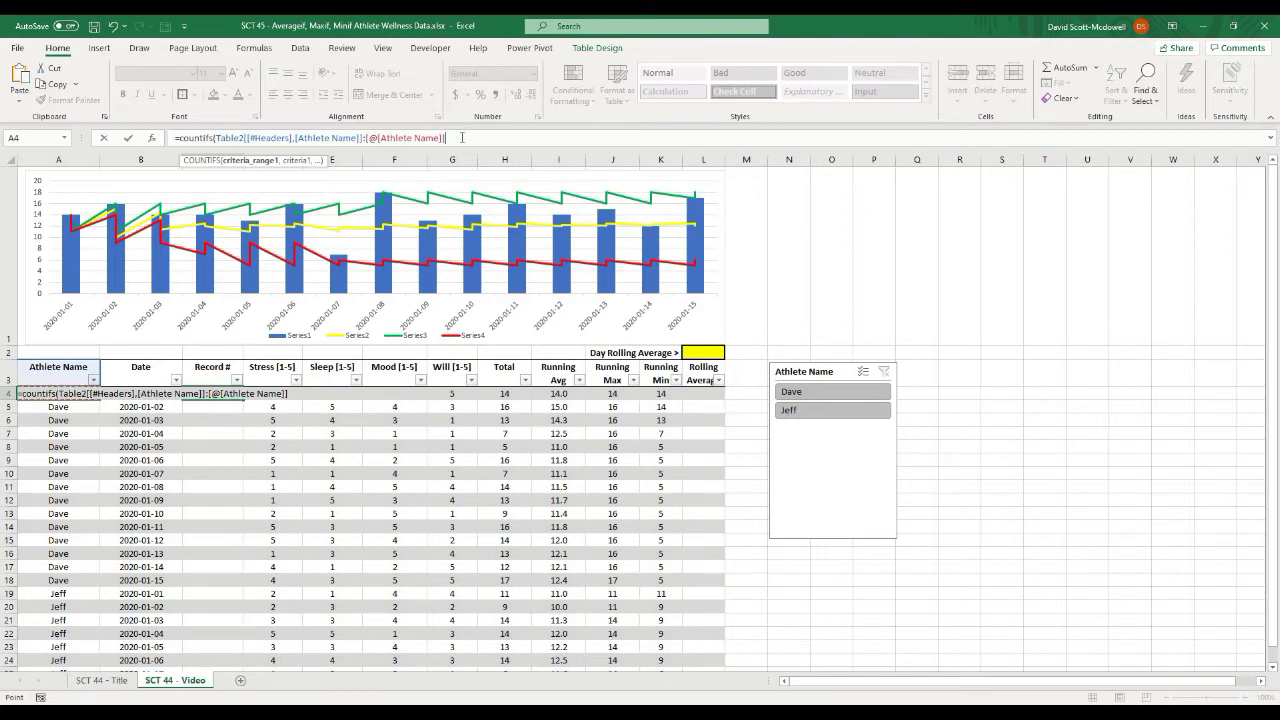
type(",")
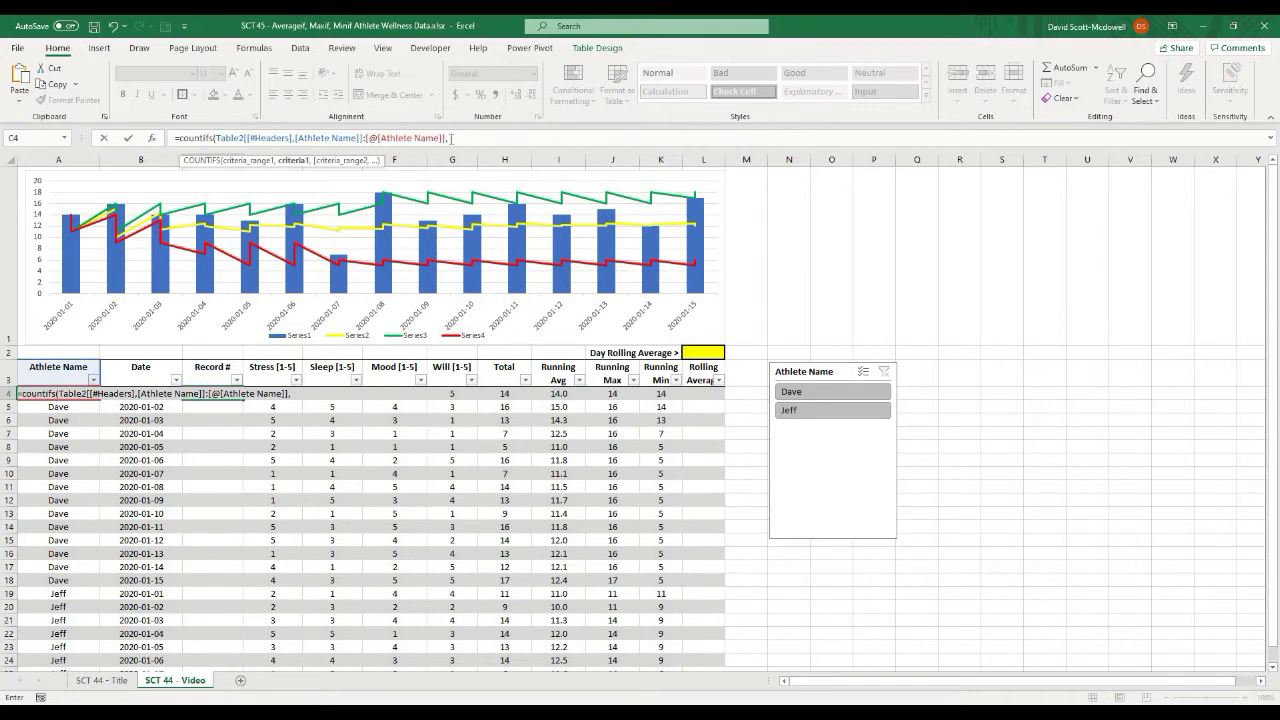
- Reuse [@[Athlete Name]] as the COUNTIFS criterion, close the formula and enter it in the Record # column
left_click_drag(449, 138, 366, 137)
key("ctrl+c")
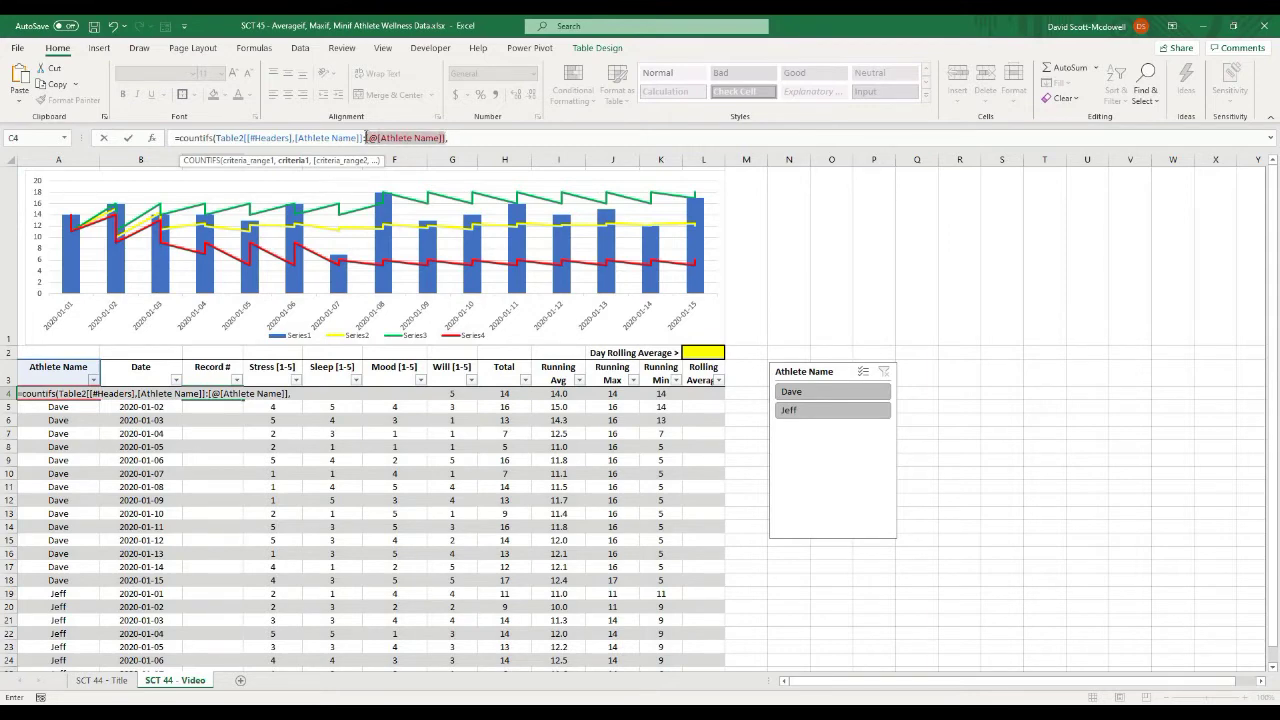
left_click(468, 137)
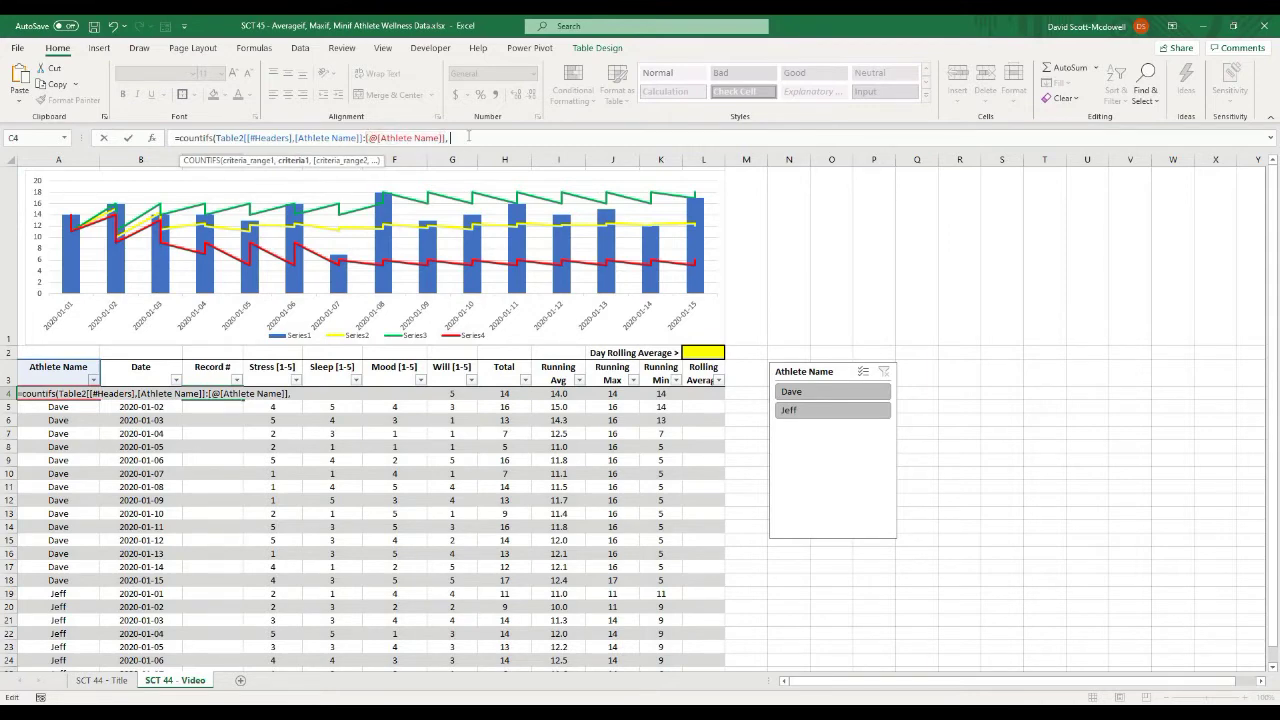
key("ctrl+v")
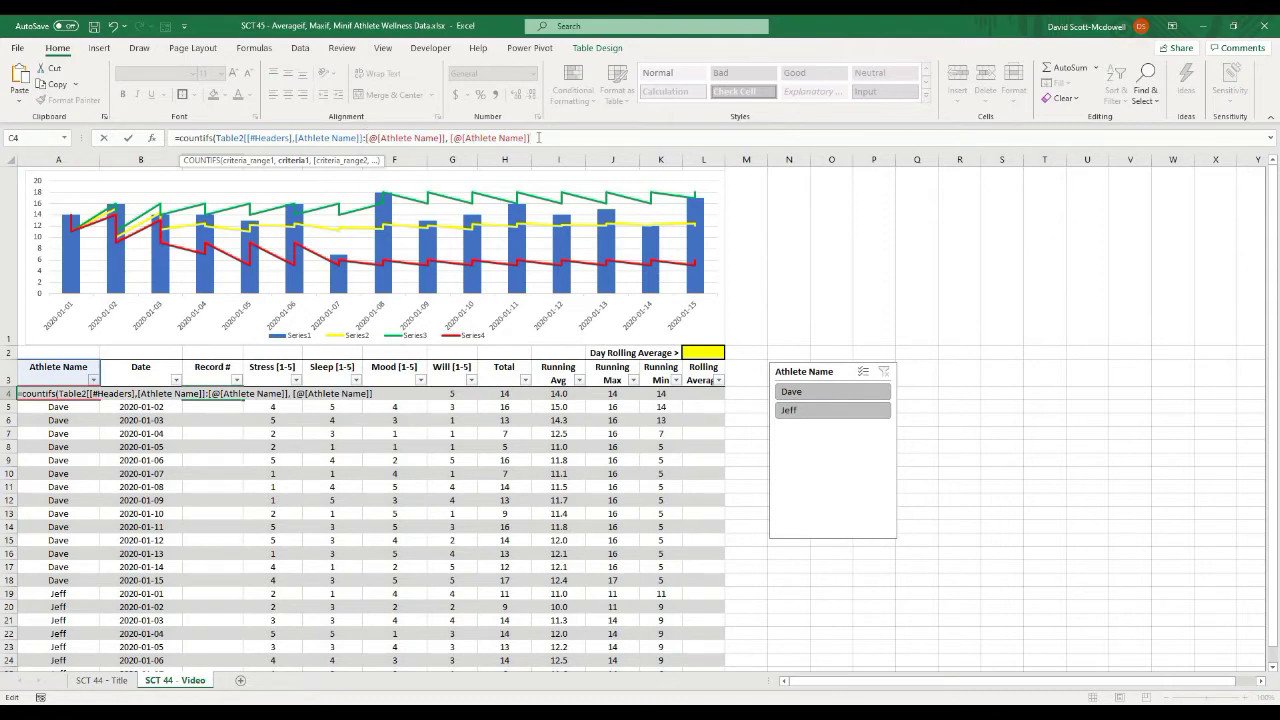
type(")")
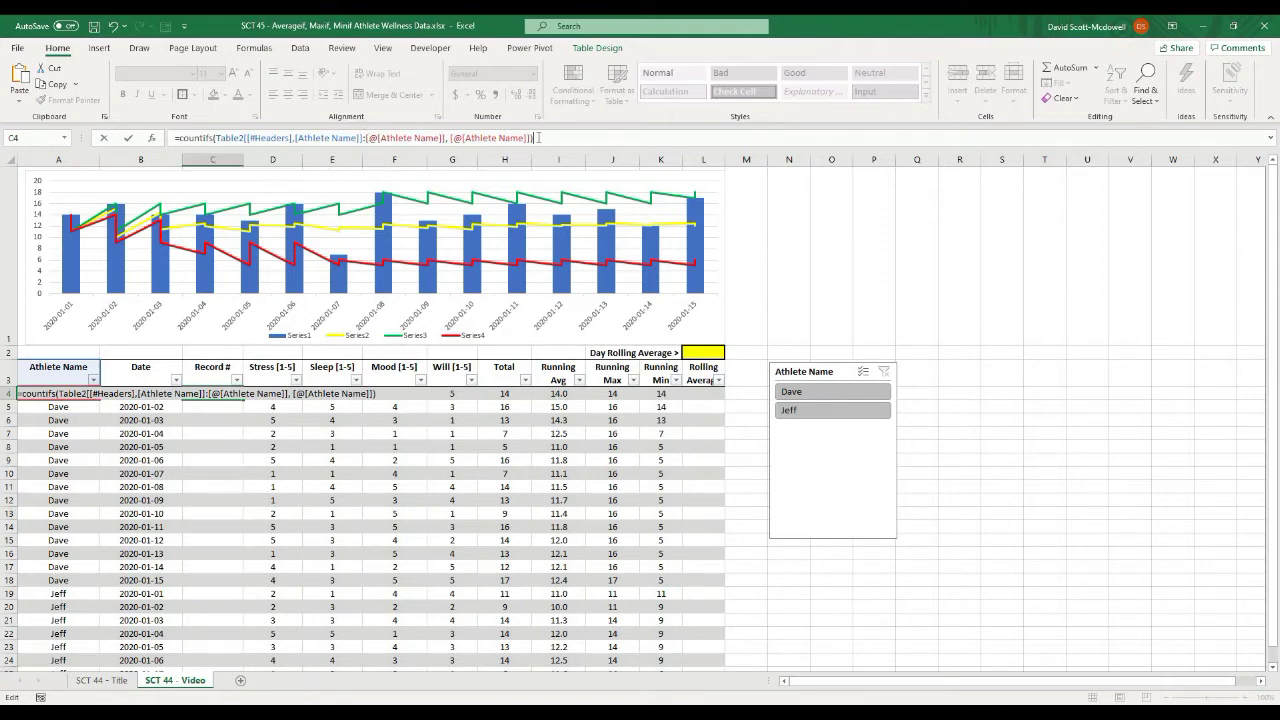
key("Return")
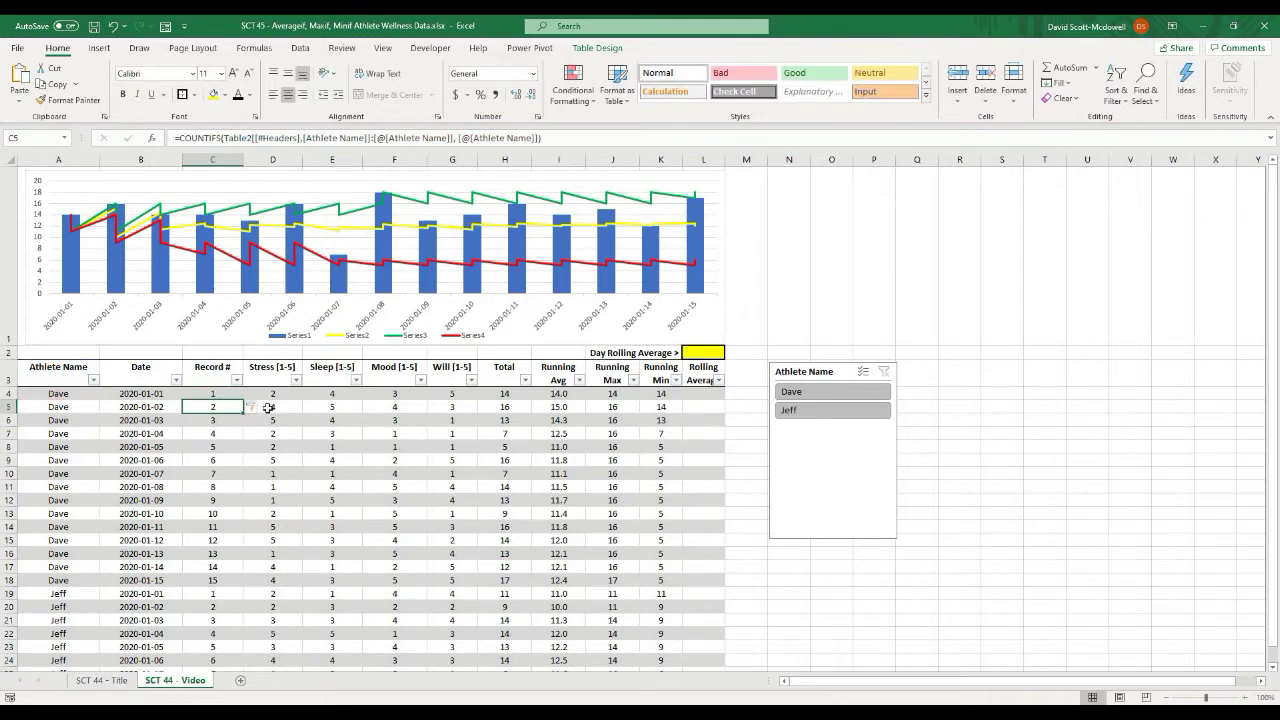
- Check the Record # numbering down the whole table, including where the second athlete's rows begin
left_click(225, 392)
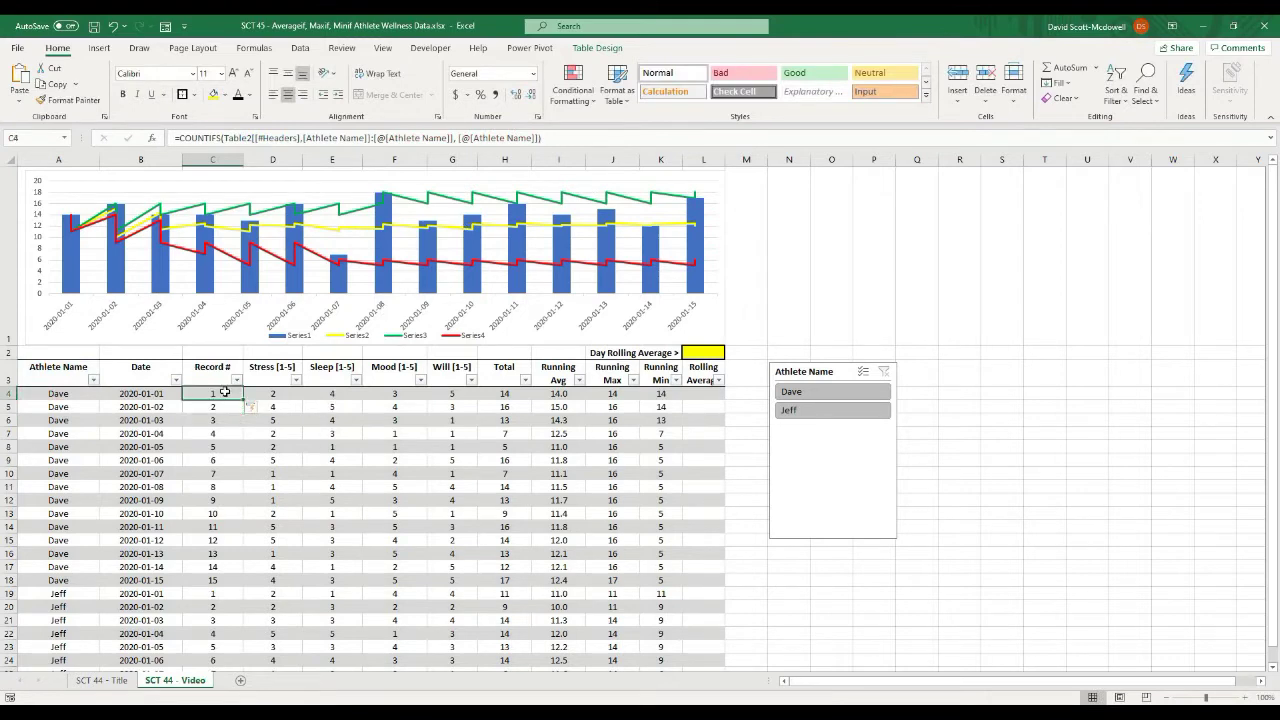
key("Down")
key("Down")
key("Down")
key("Down")
key("Down")
key("Down")
key("Down")
key("Down")
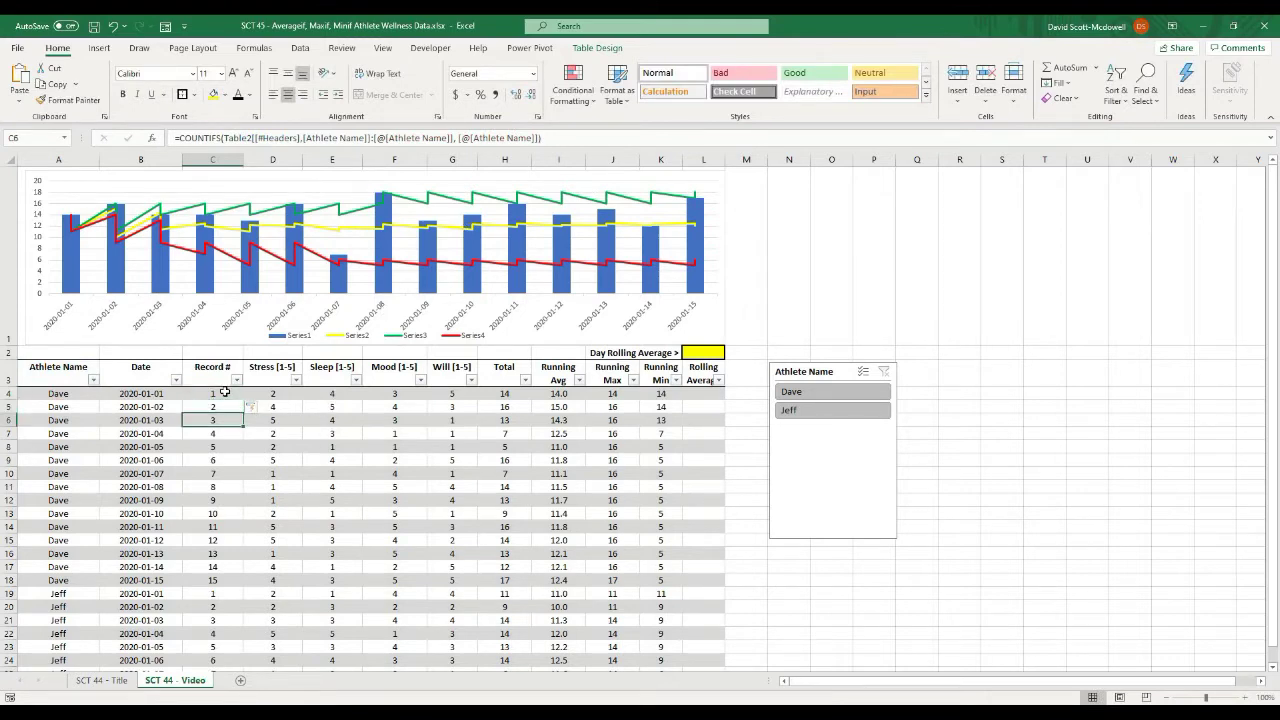
key("Down")
key("Down")
key("Down")
key("Down")
key("Down")
key("Down")
key("Down")
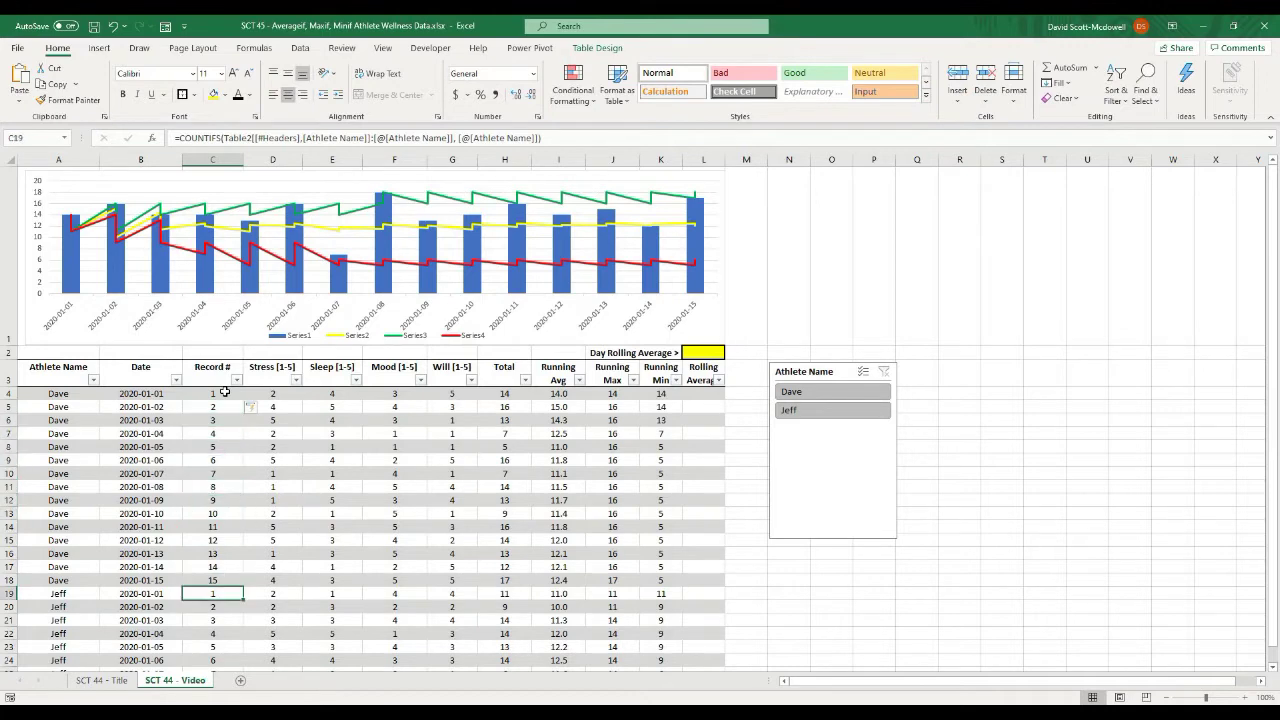
scroll(250, 407, "down", 3)
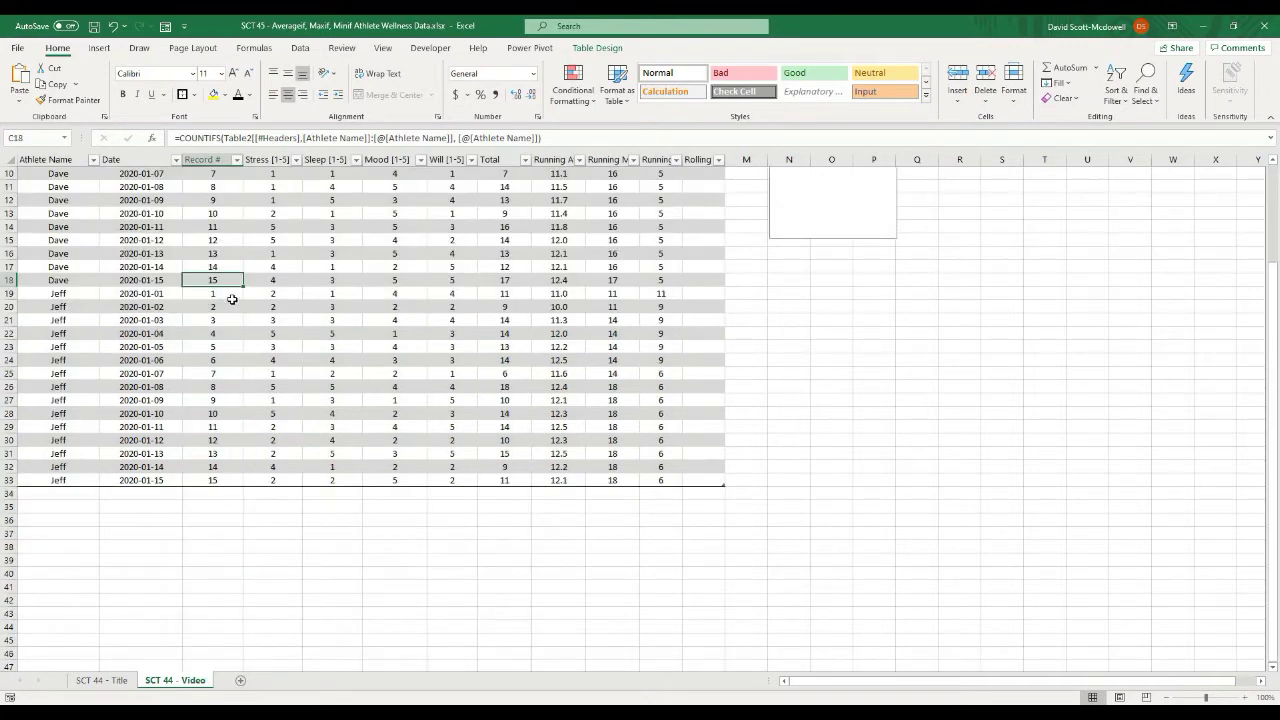
left_click(226, 518)
scroll(234, 501, "up", 3)
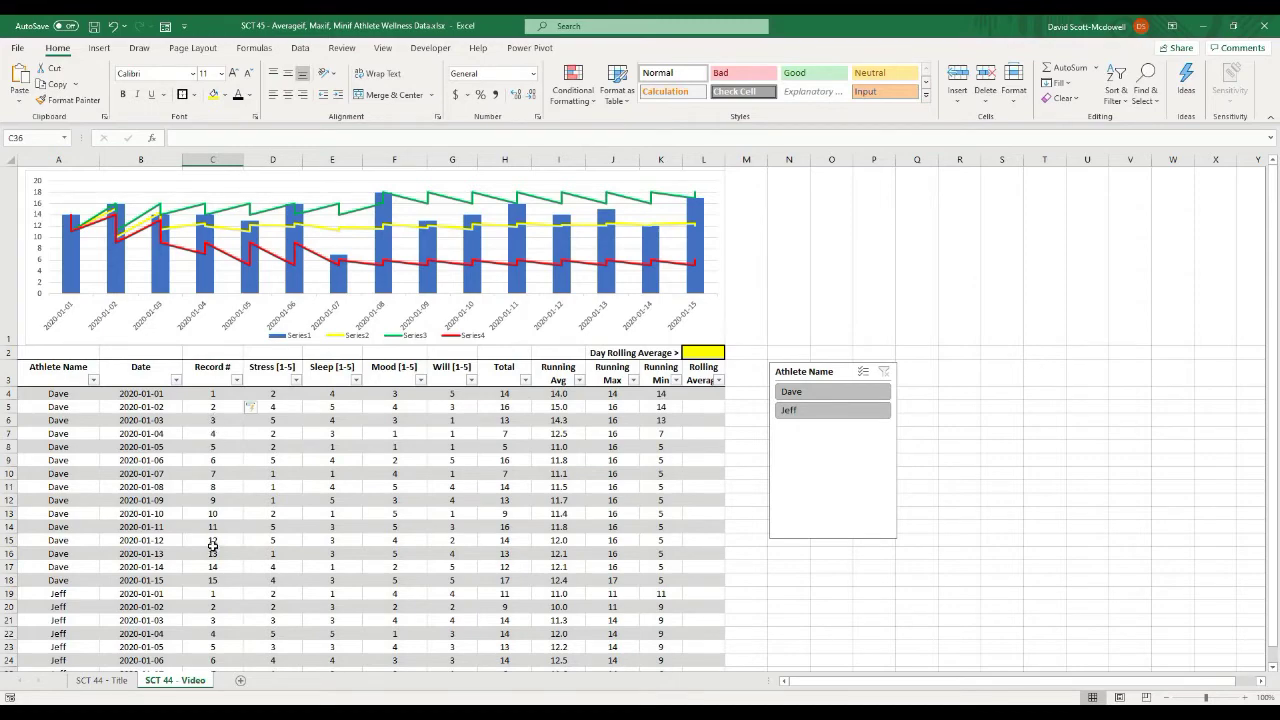
- Enter the Running Avg column's AVERAGEIFS formula in L4 so that it fills the Rolling Average column
scroll(214, 546, "down", 1)
scroll(214, 546, "up", 1)
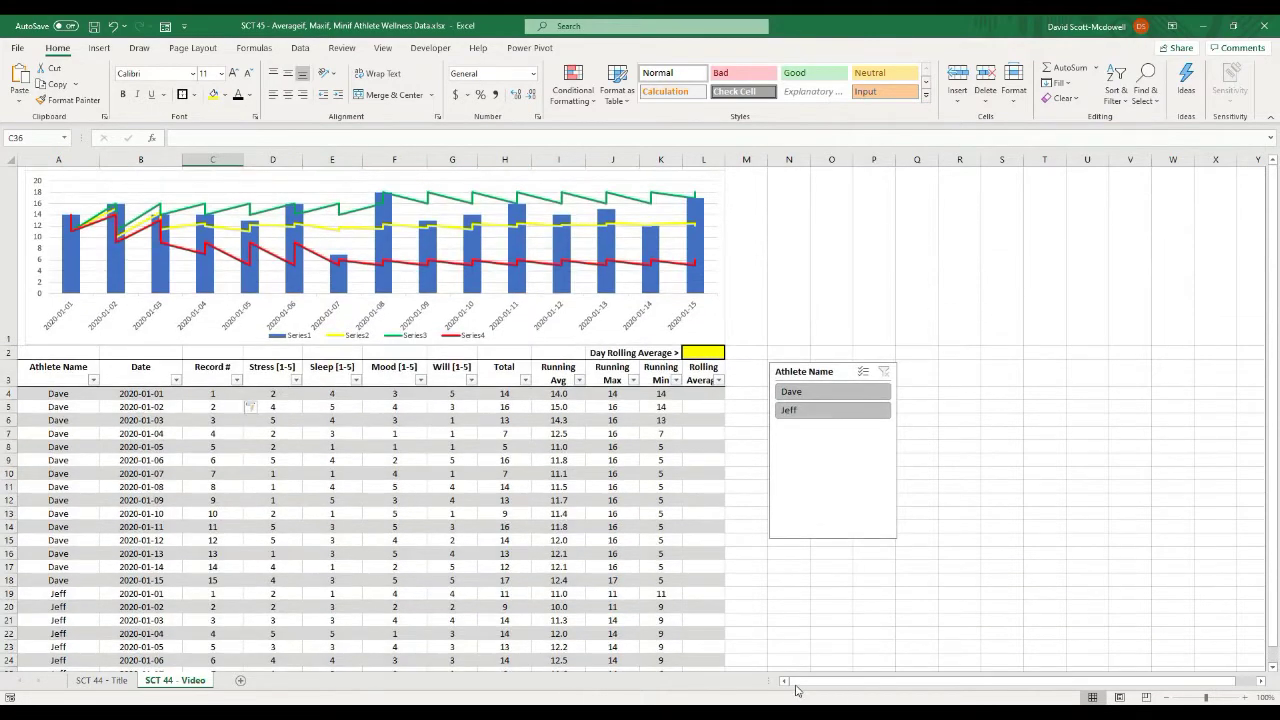
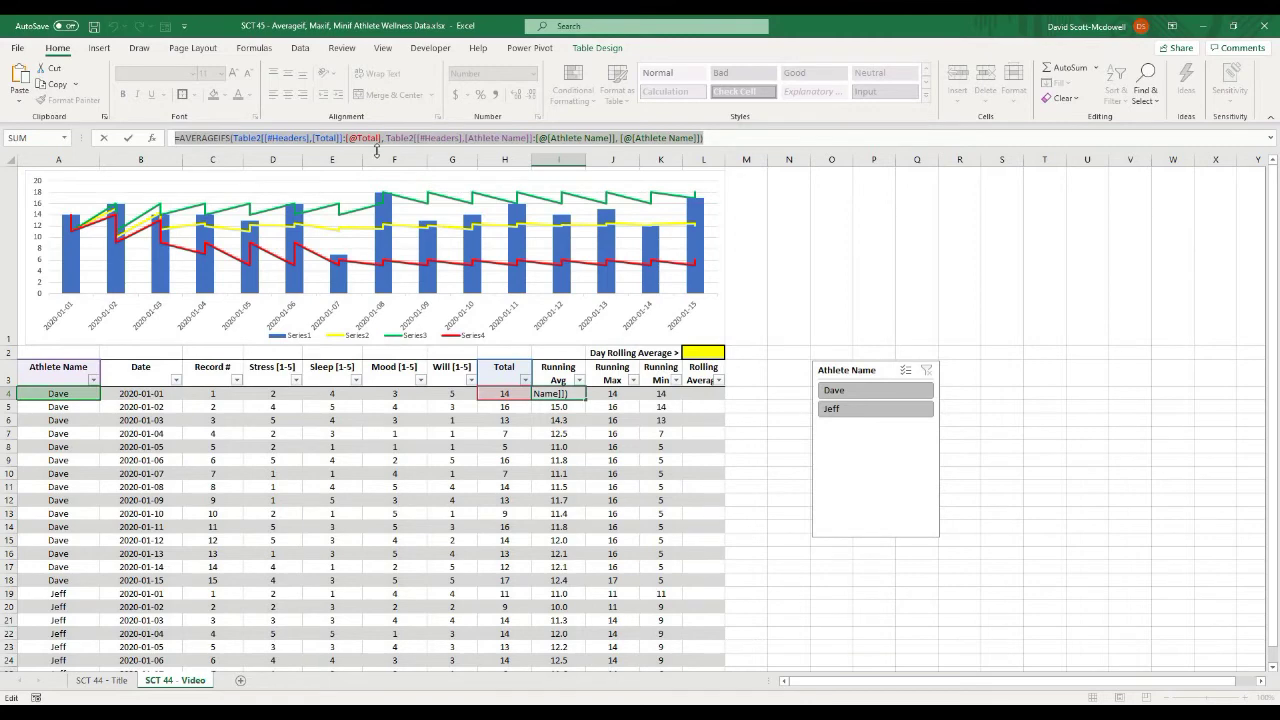
left_click(704, 393)
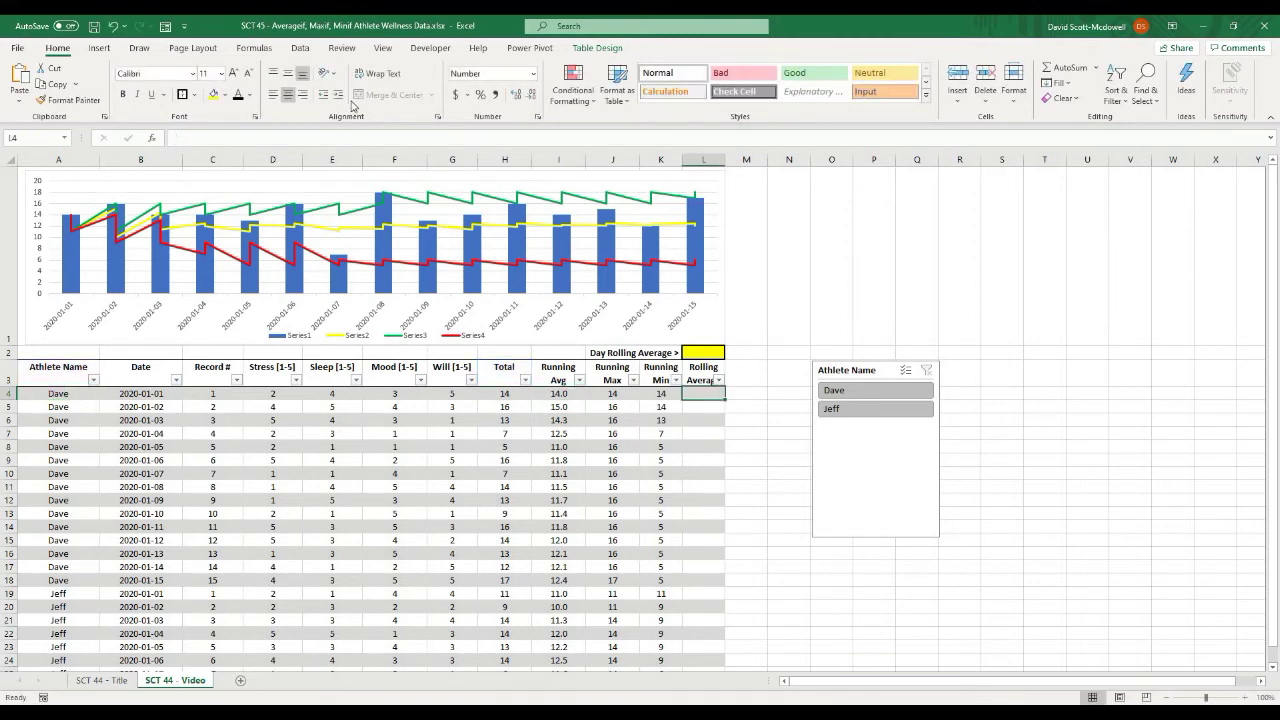
left_click(342, 140)
type("=AVERAGEIFS(Table2[[#Headers],[Total]]:[@Total], Table2[[#Headers],[Athlete Name]]:[@[Athlete Name]], [@[Athlete Name]])")
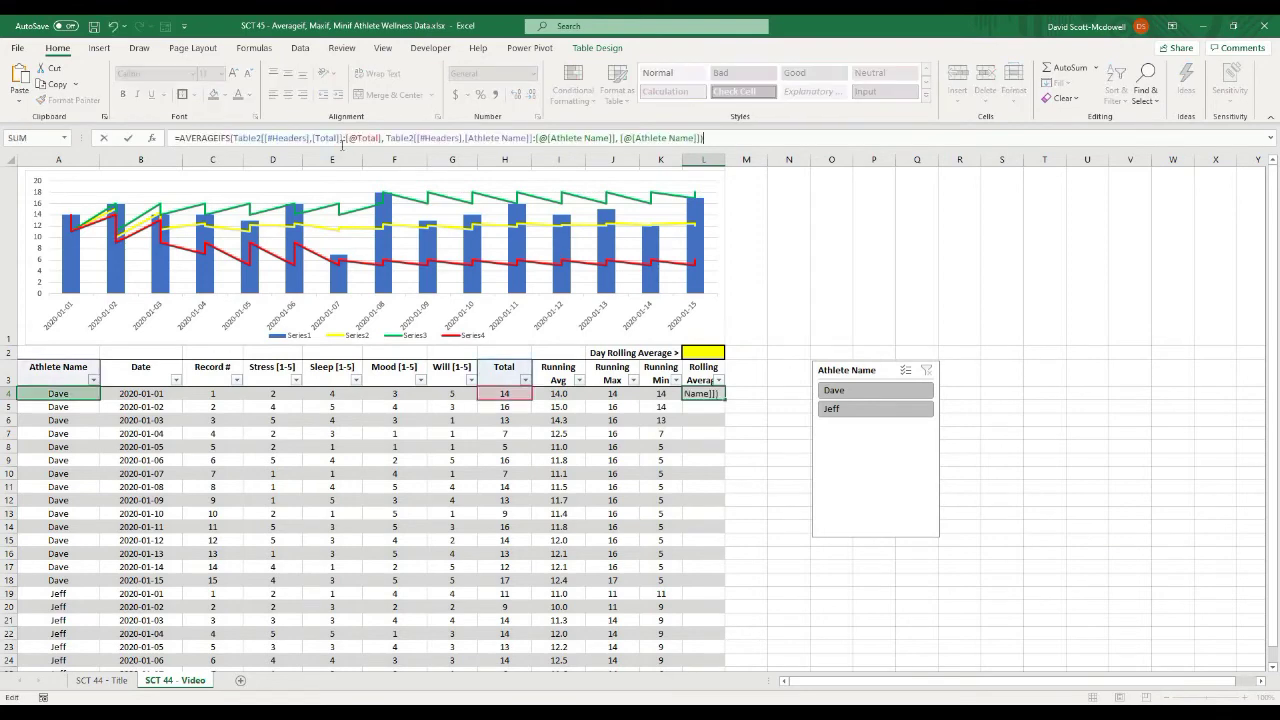
key("Return")
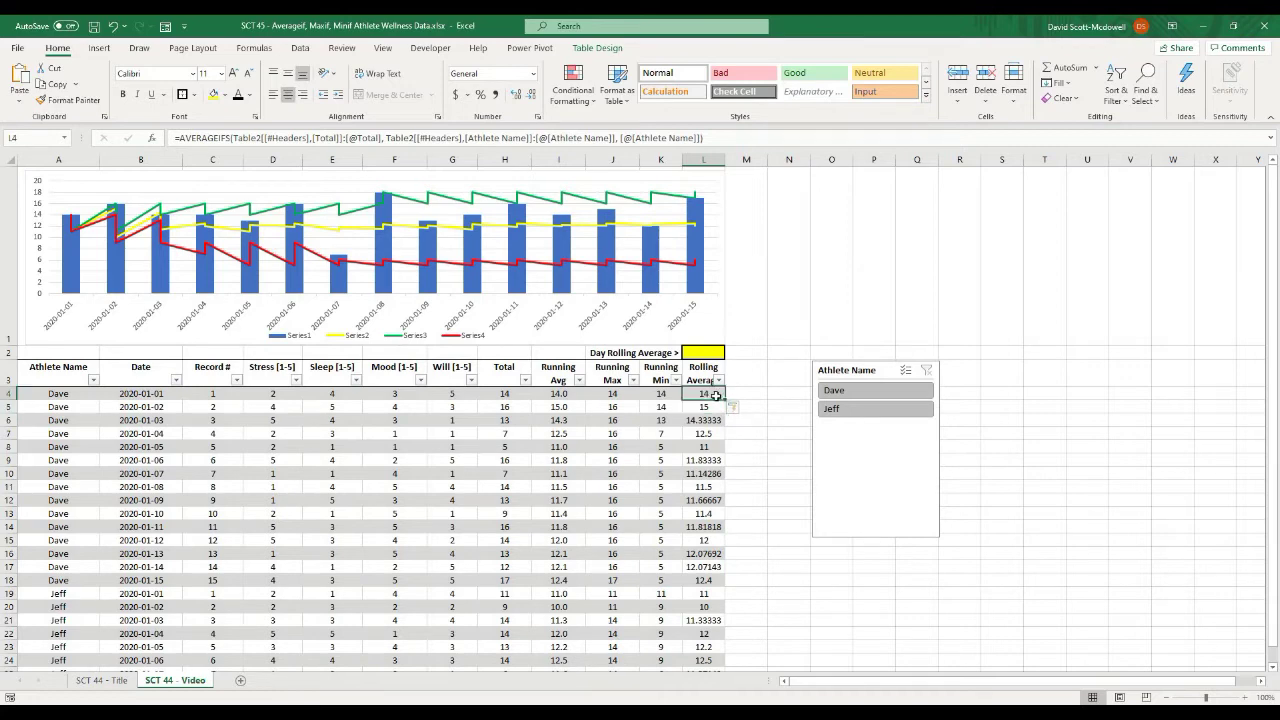
- Add a second AVERAGEIFS criteria range to the L4 formula: Table2[[#Headers],[Record '#]]:[@[Record '#]]
left_click(701, 392)
left_click(703, 138)
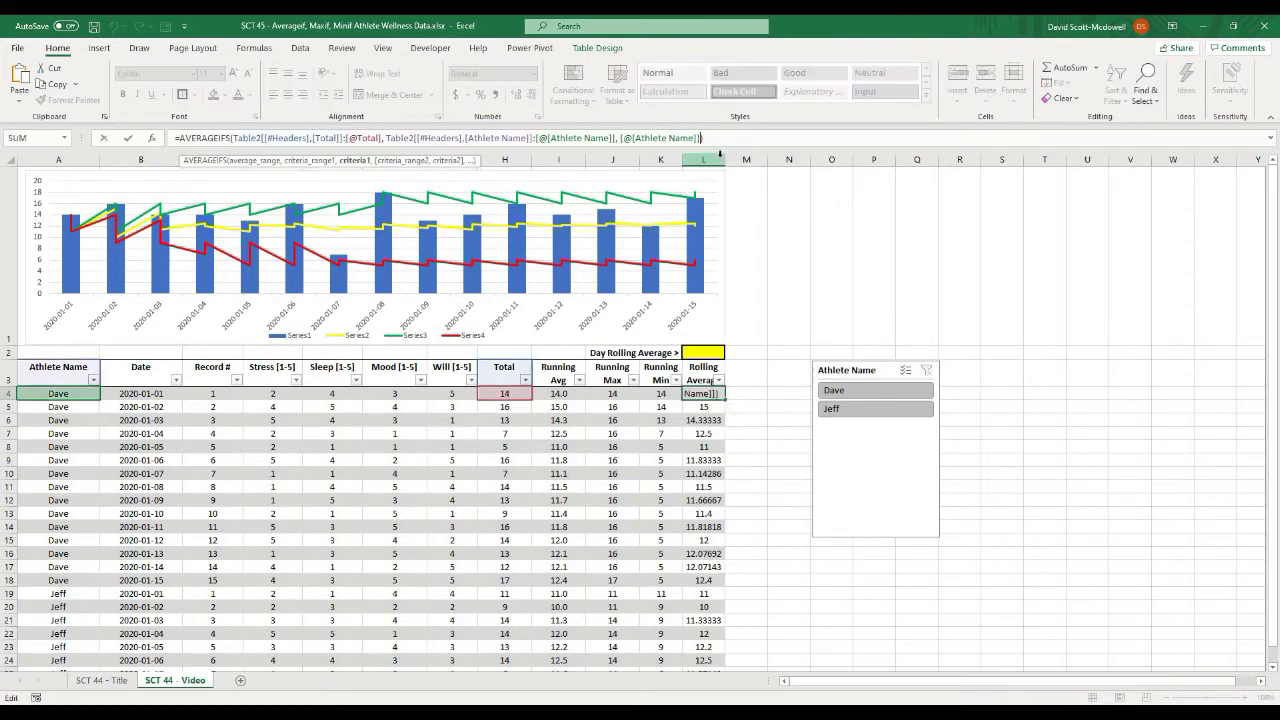
type(",")
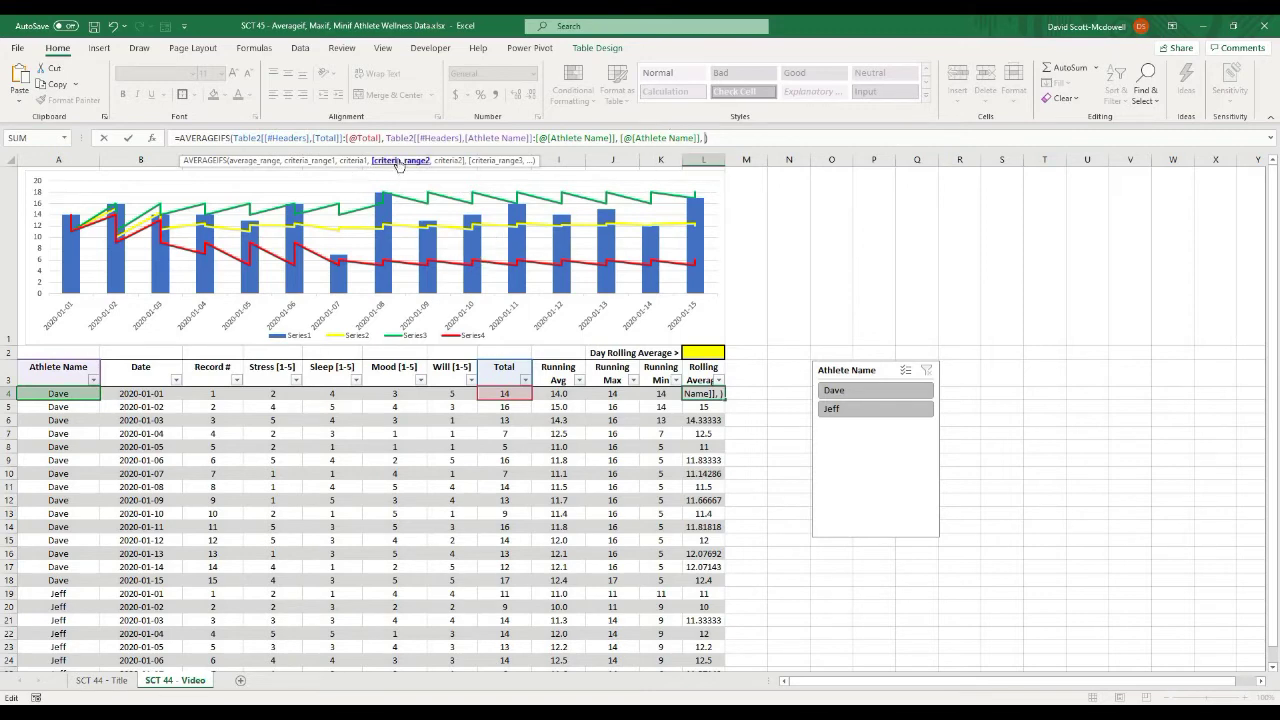
left_click(214, 369)
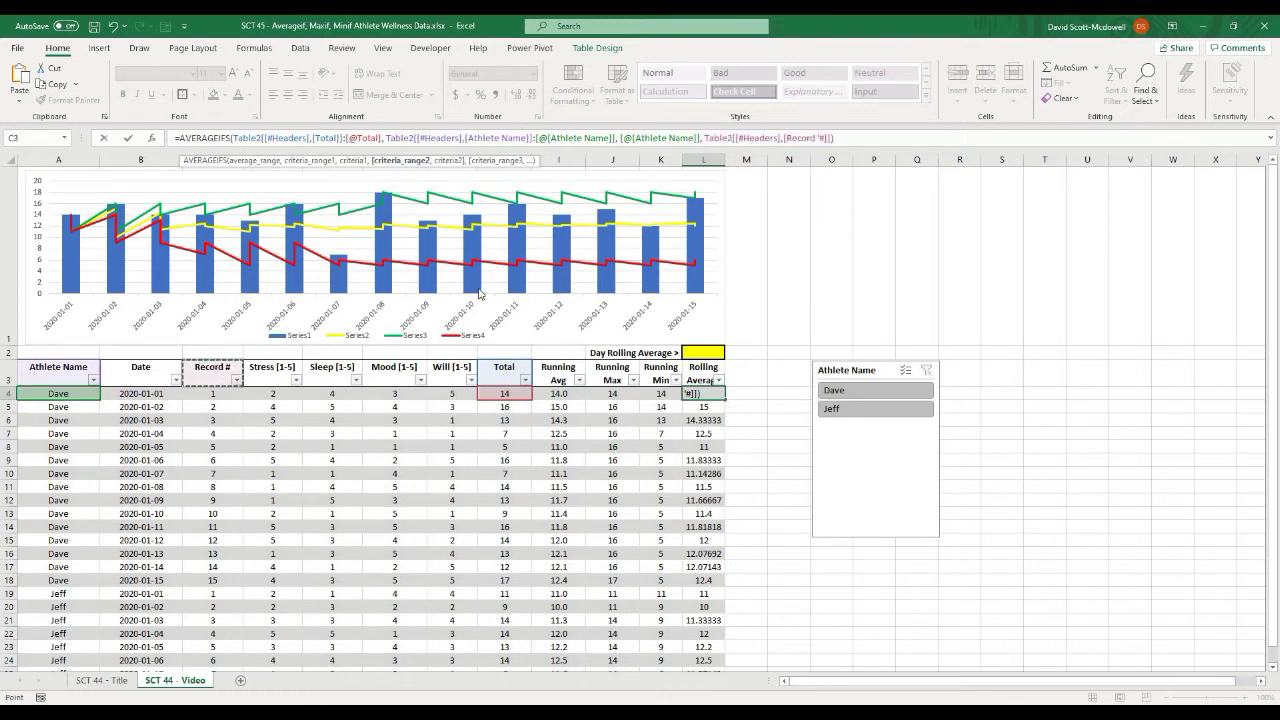
key("F8")
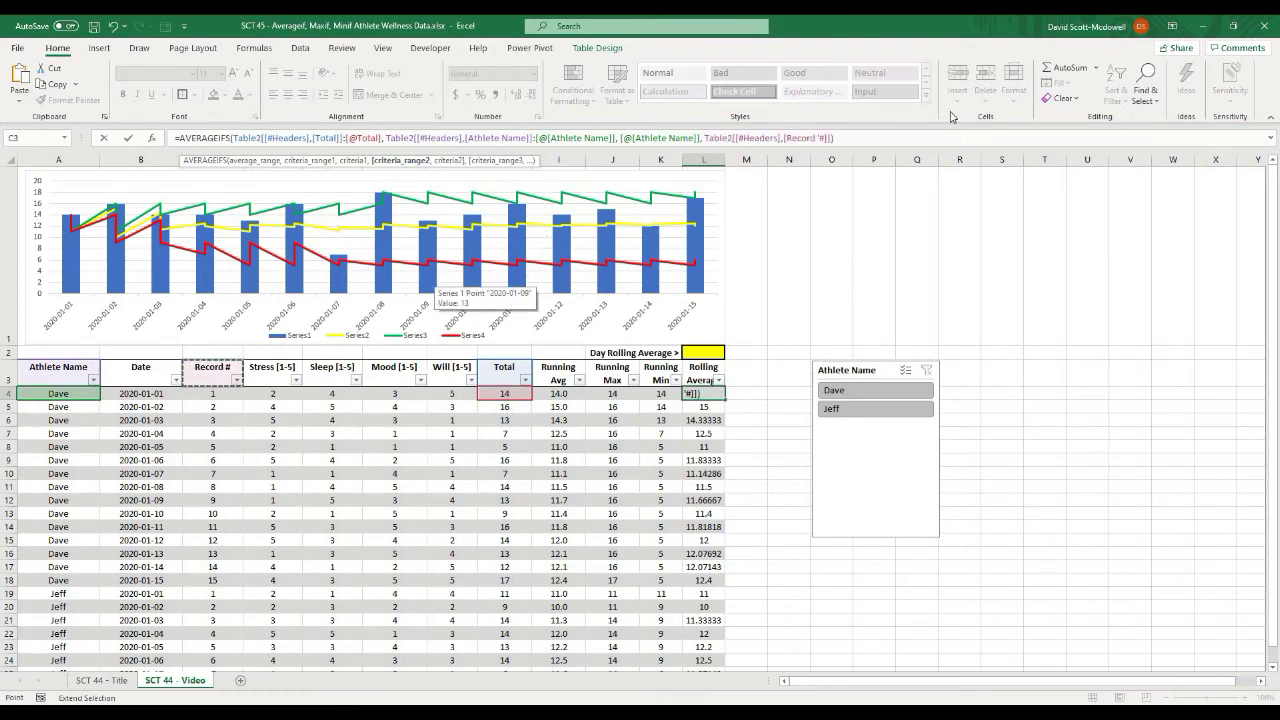
left_click(832, 138)
type(":")
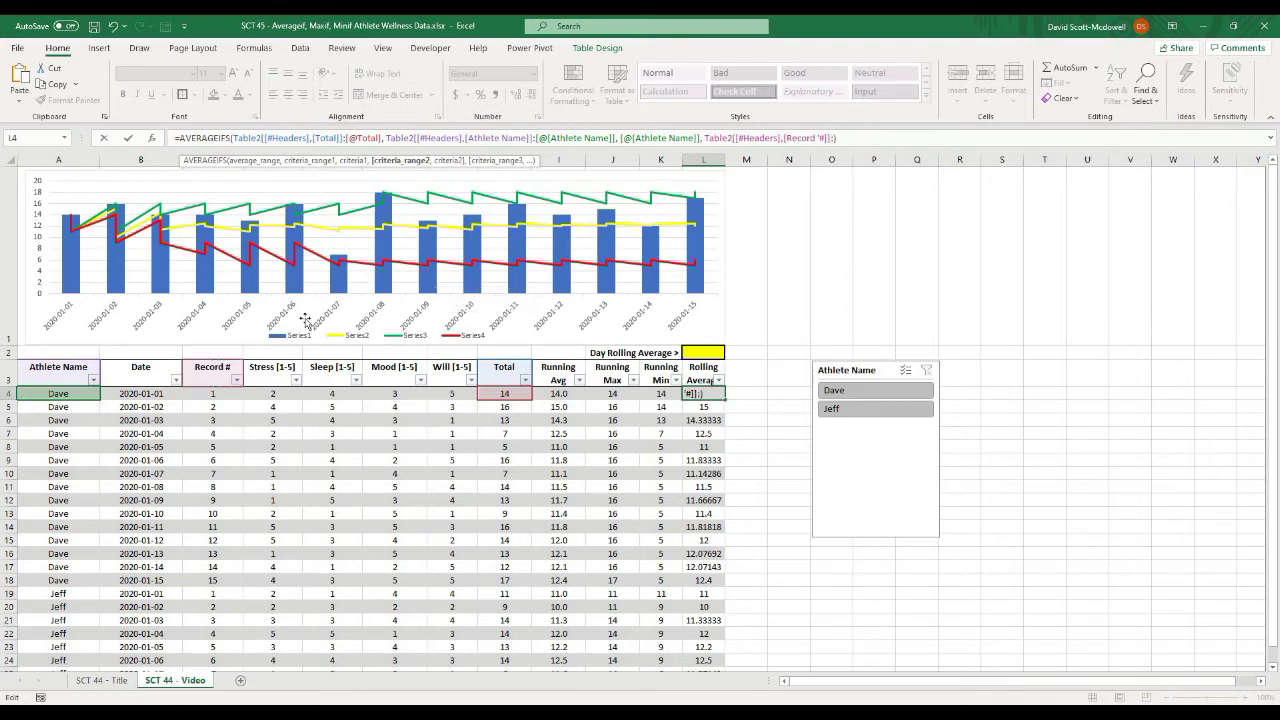
left_click(207, 394)
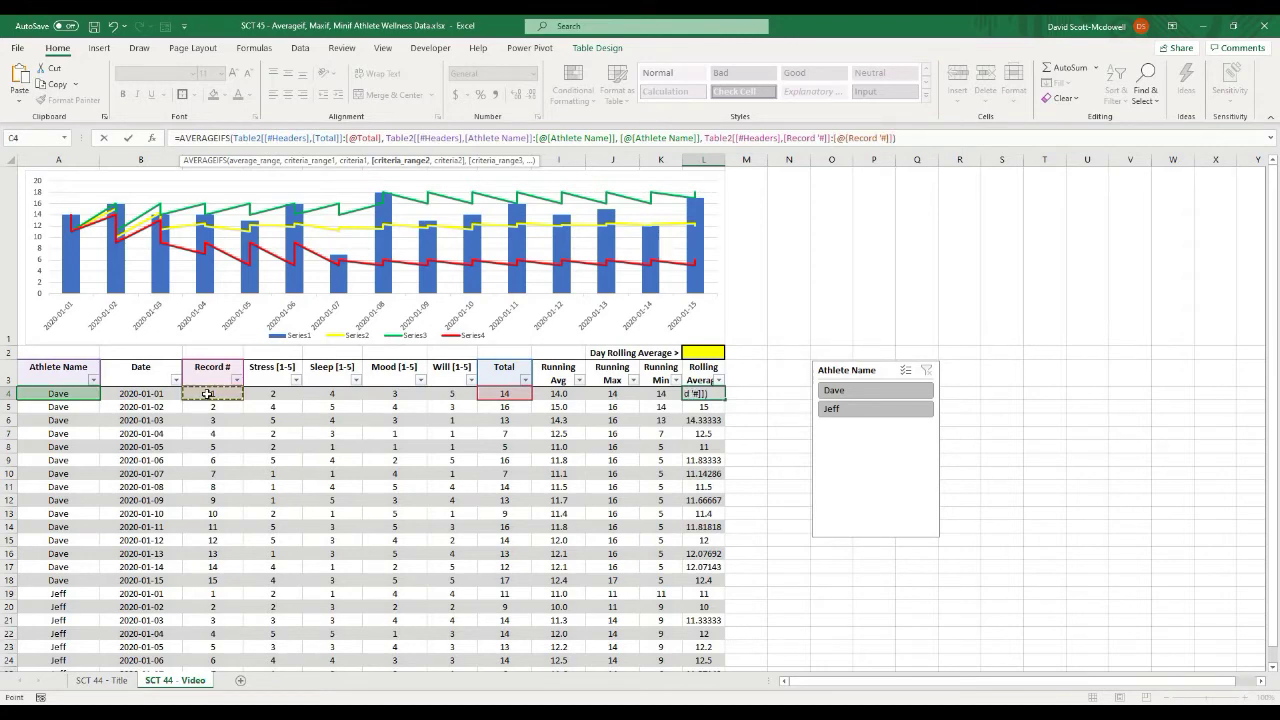
- Give the Record # range the criterion ">="&([@[Record '#]]-$L$2), with an absolute reference to the day-count cell
type(",")
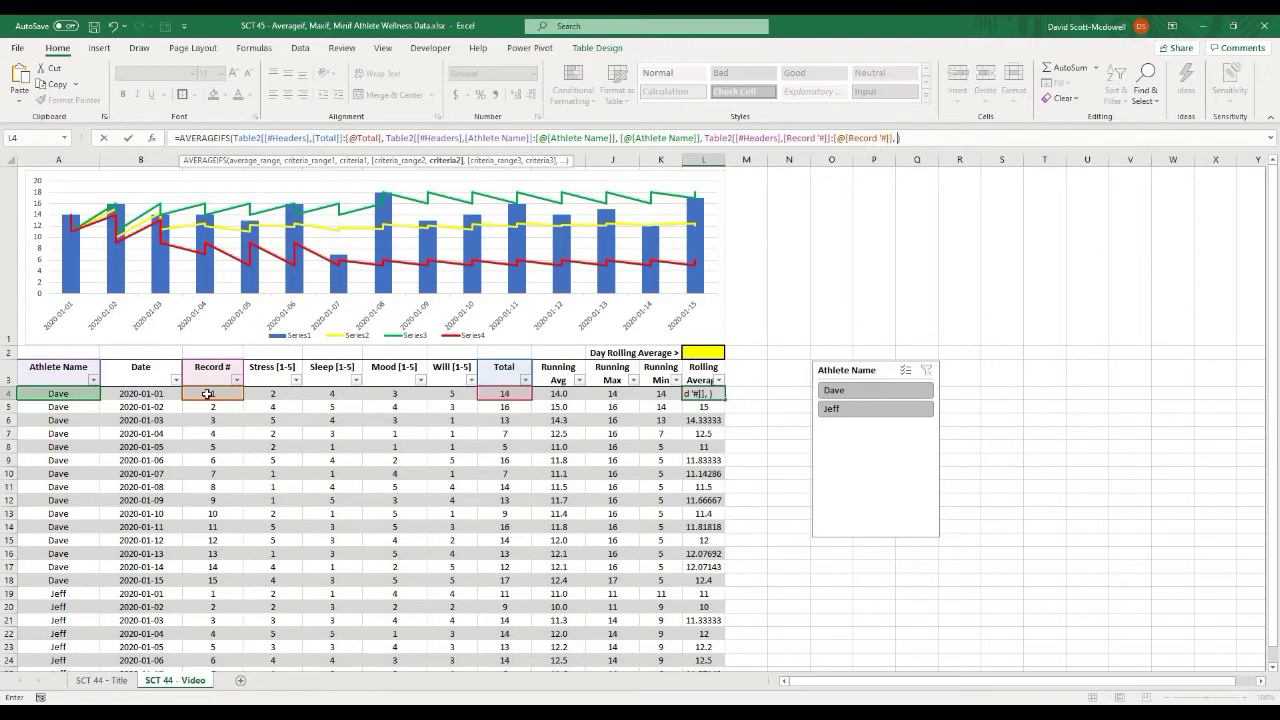
type(">=")
type("&")
type("(")
left_click(229, 393)
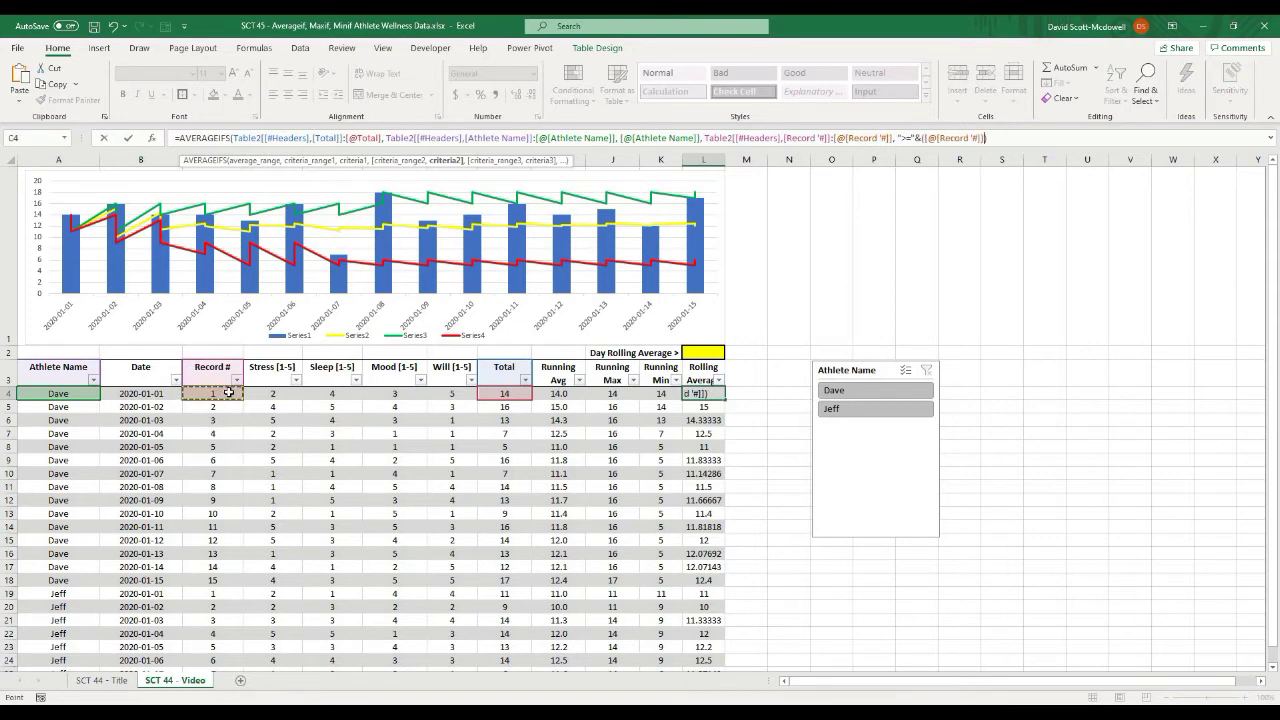
type("-")
left_click(700, 352)
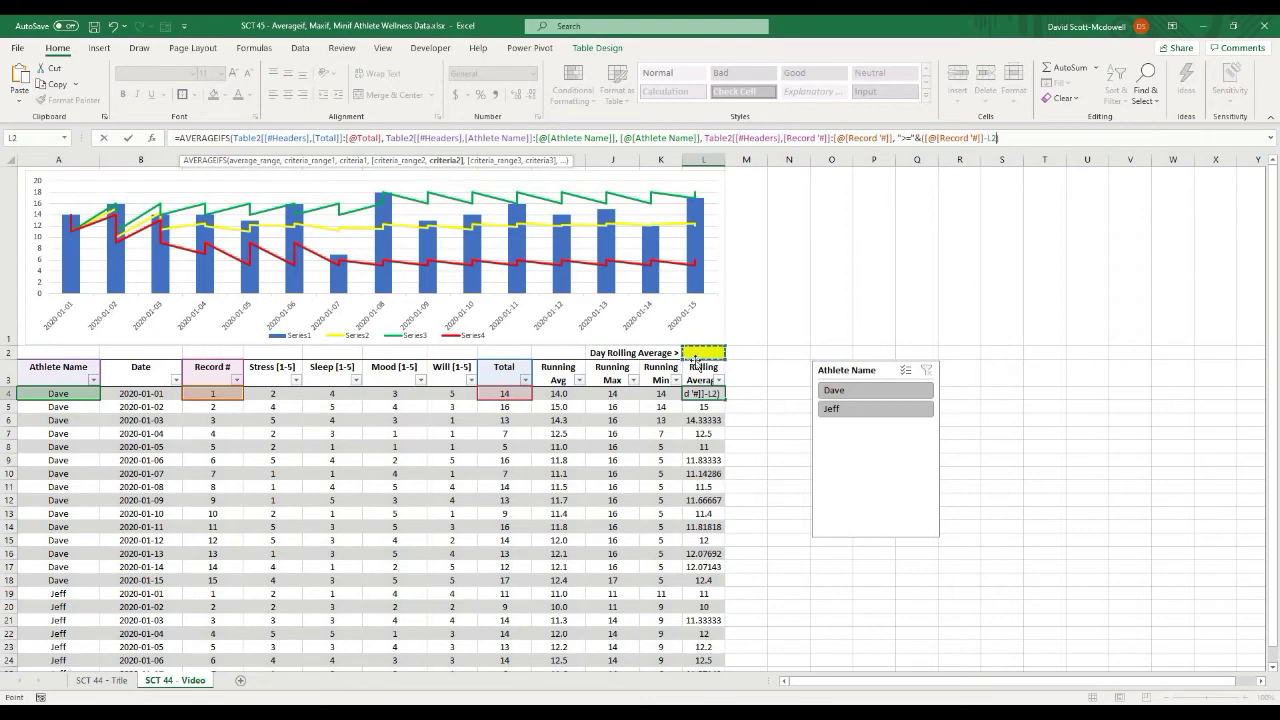
double_click(992, 138)
key("F4")
type(")")
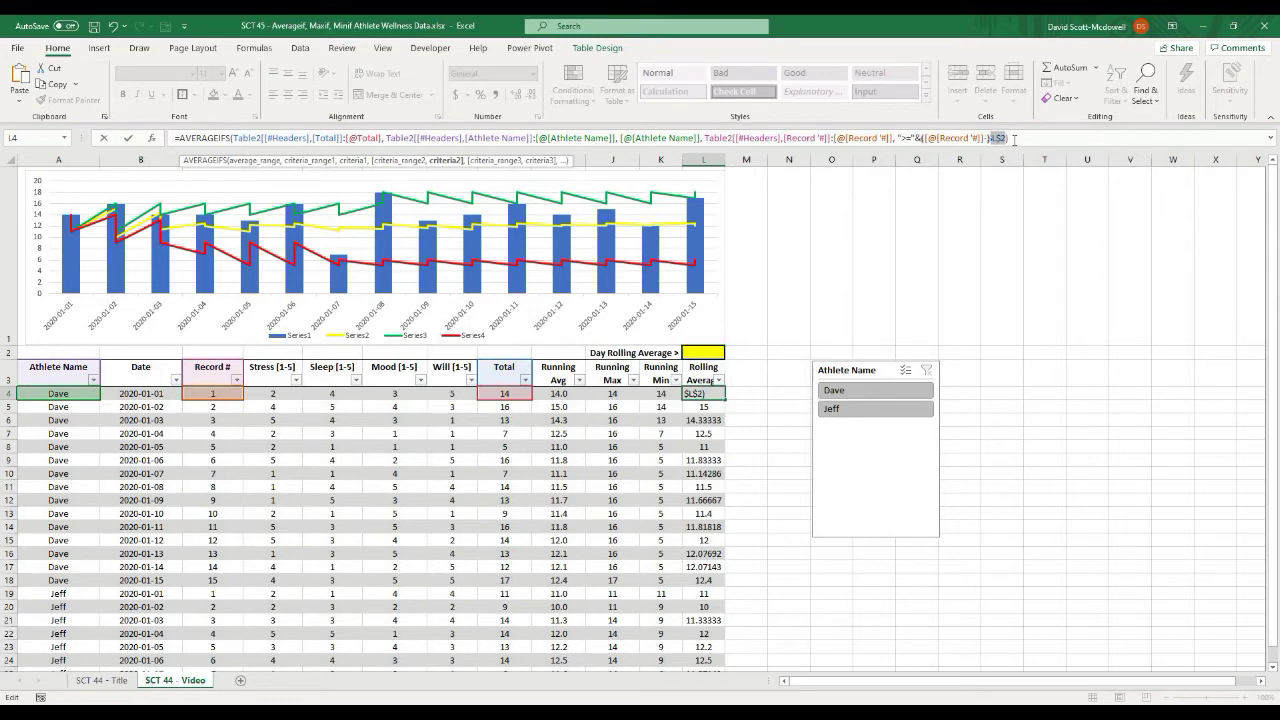
key("ctrl+z")
left_click(1008, 138)
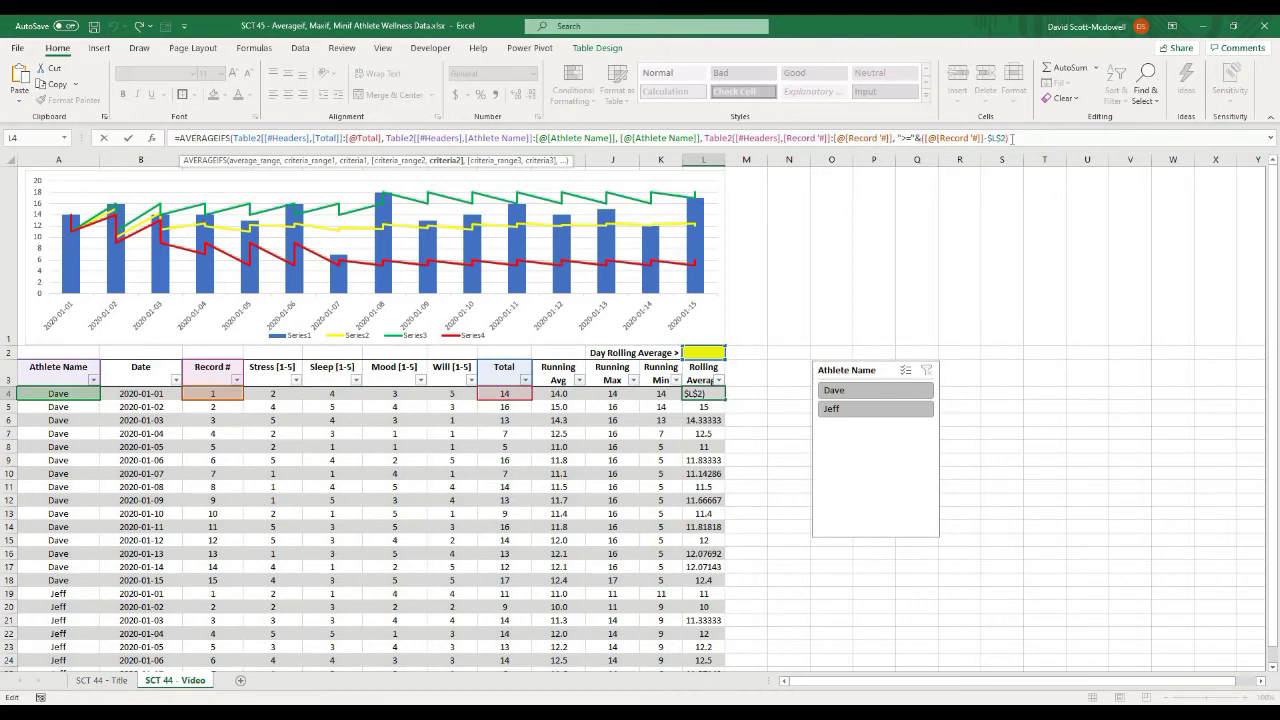
- Duplicate the Record # range and criterion as a third condition in the formula, and enlarge the formula display to show it all
type(",")
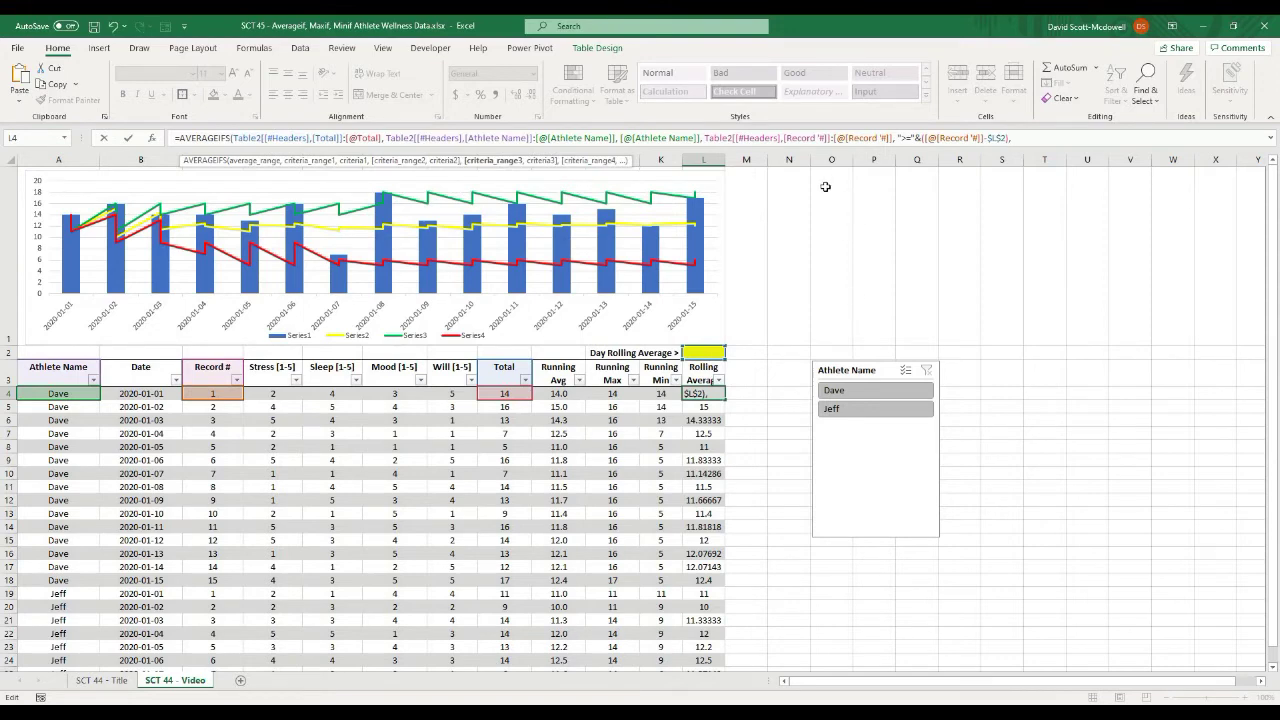
left_click_drag(706, 137, 1012, 137)
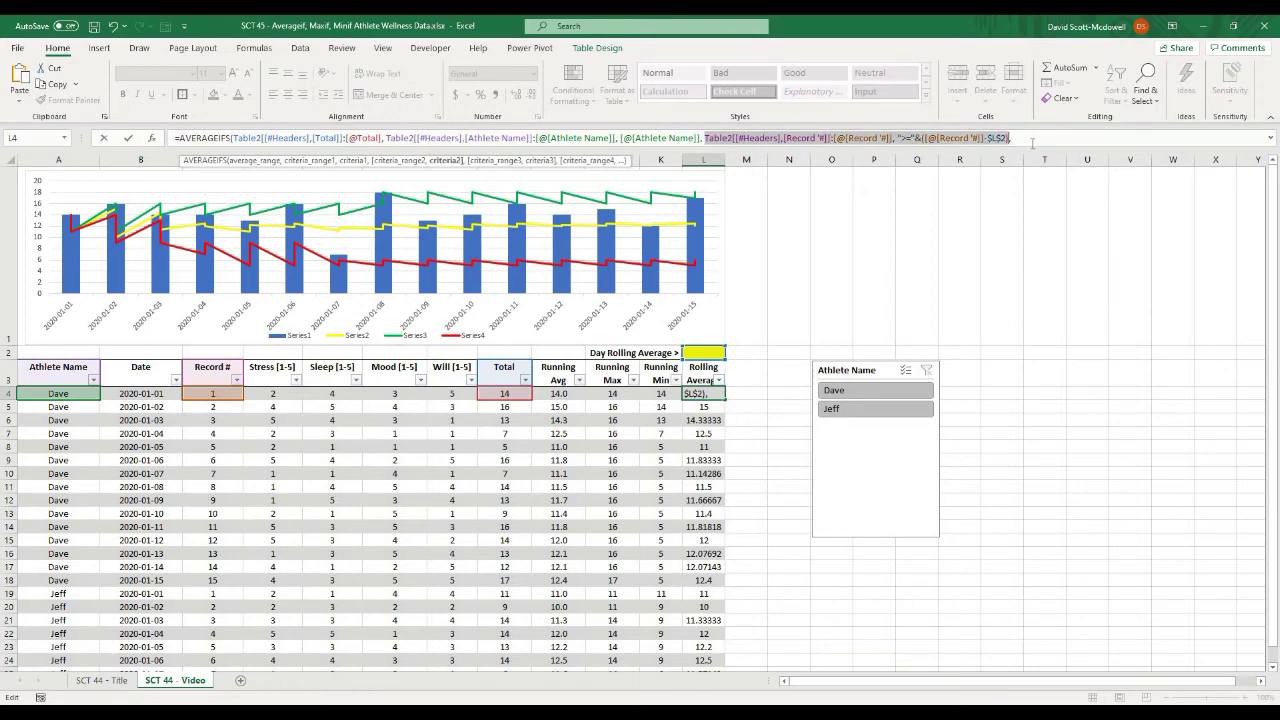
left_click(1026, 138)
key("BackSpace")
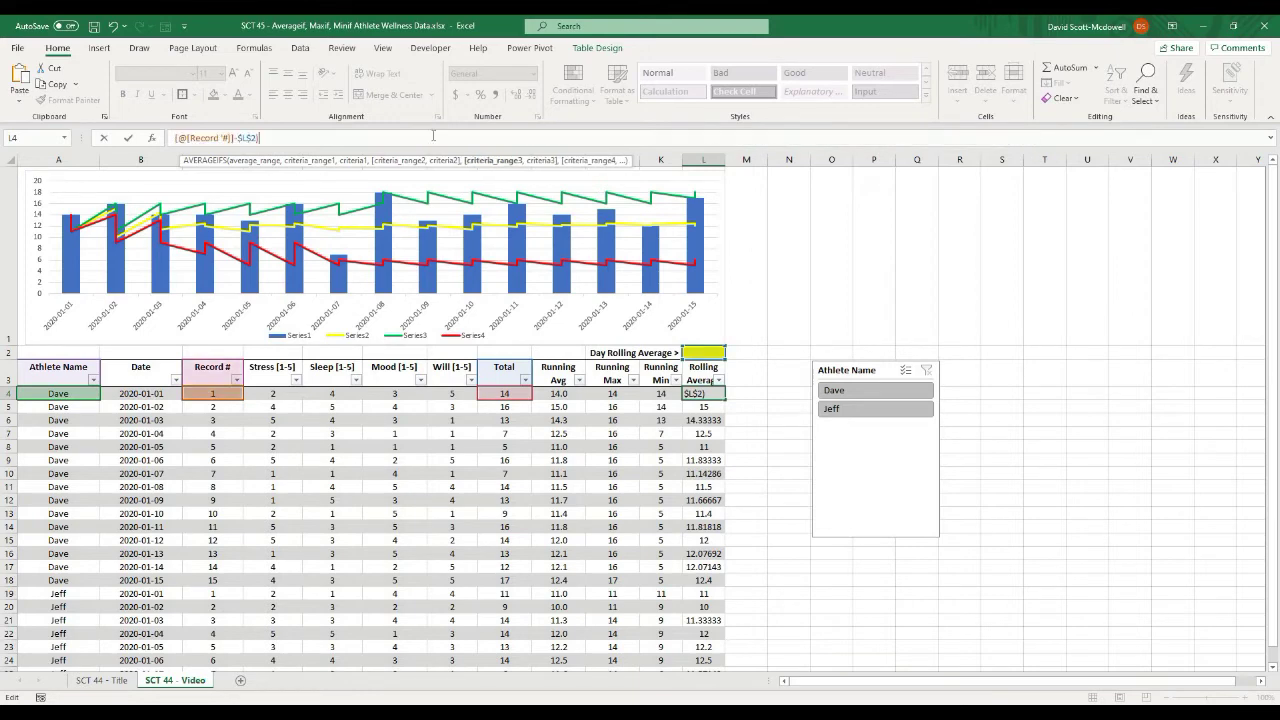
left_click_drag(322, 148, 322, 230)
- Remove the -$L$2 subtraction from the duplicated Record # criterion
left_click(283, 152)
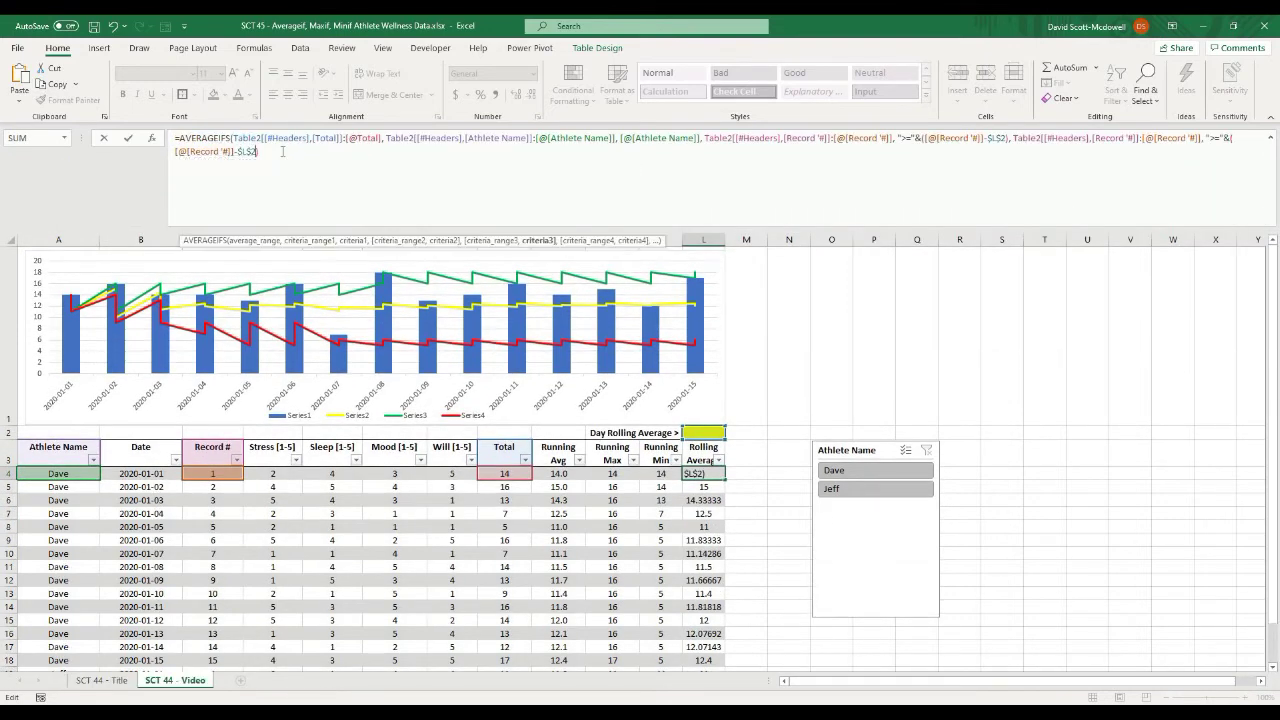
key("Left")
key("BackSpace")
key("BackSpace")
key("BackSpace")
key("BackSpace")
key("BackSpace")
- Change the duplicated criterion to "<="&([@[Record '#]]), close the AVERAGEIFS formula and enter it in the Rolling Average column
left_click(1217, 140)
key("BackSpace")
type("<")
left_click(240, 152)
left_click(242, 152)
left_click(242, 152)
key("Return")
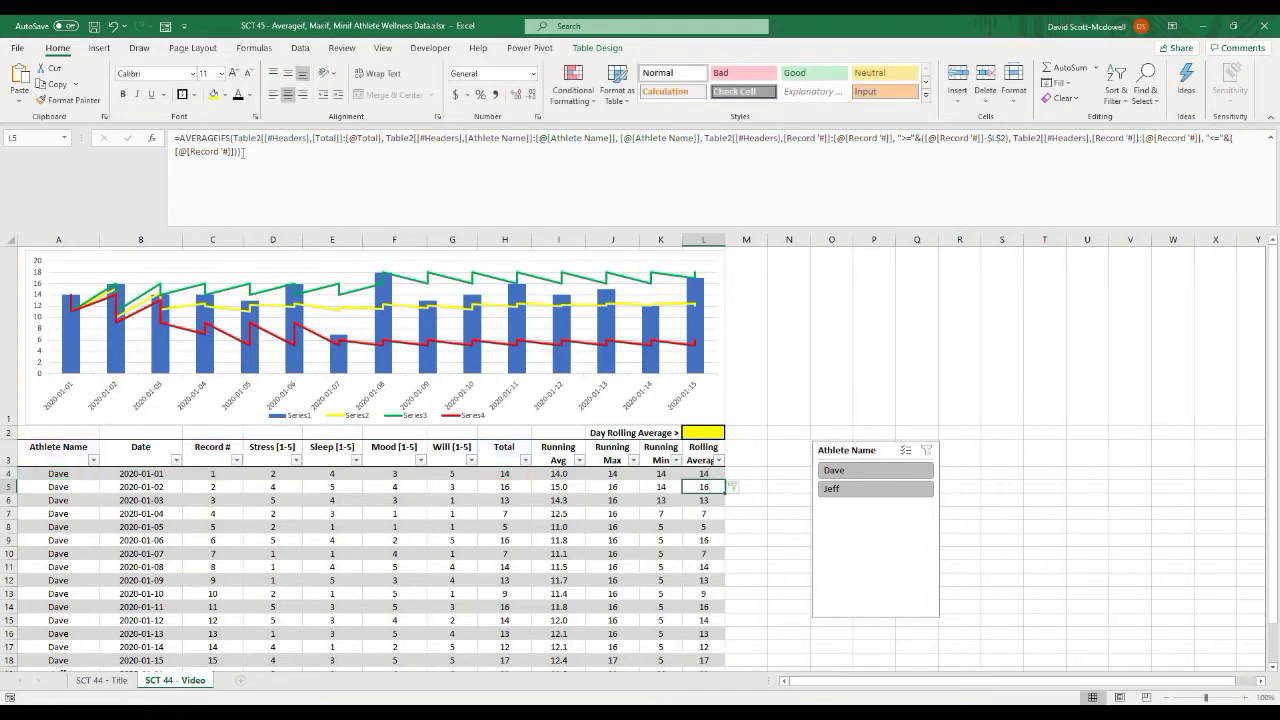
- Check the Rolling Average results down the table and compare the first two rows with their Total values
scroll(1085, 416, "down", 1)
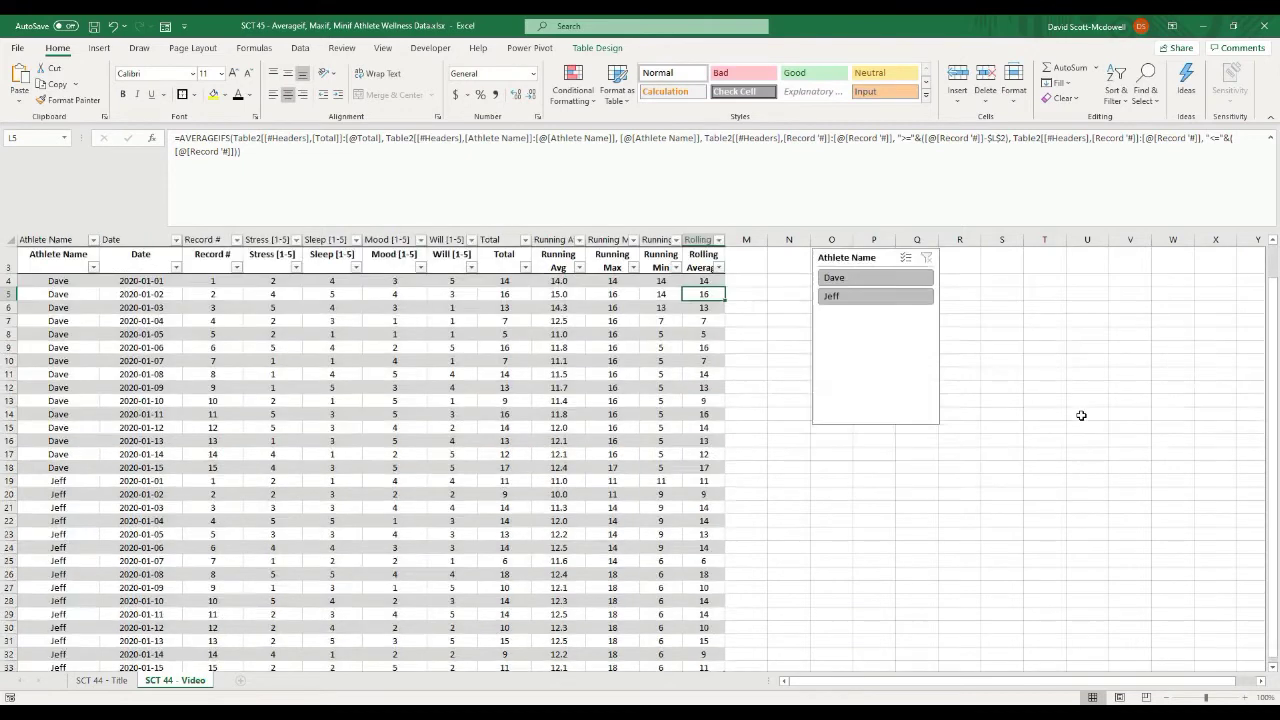
scroll(1068, 416, "up", 1)
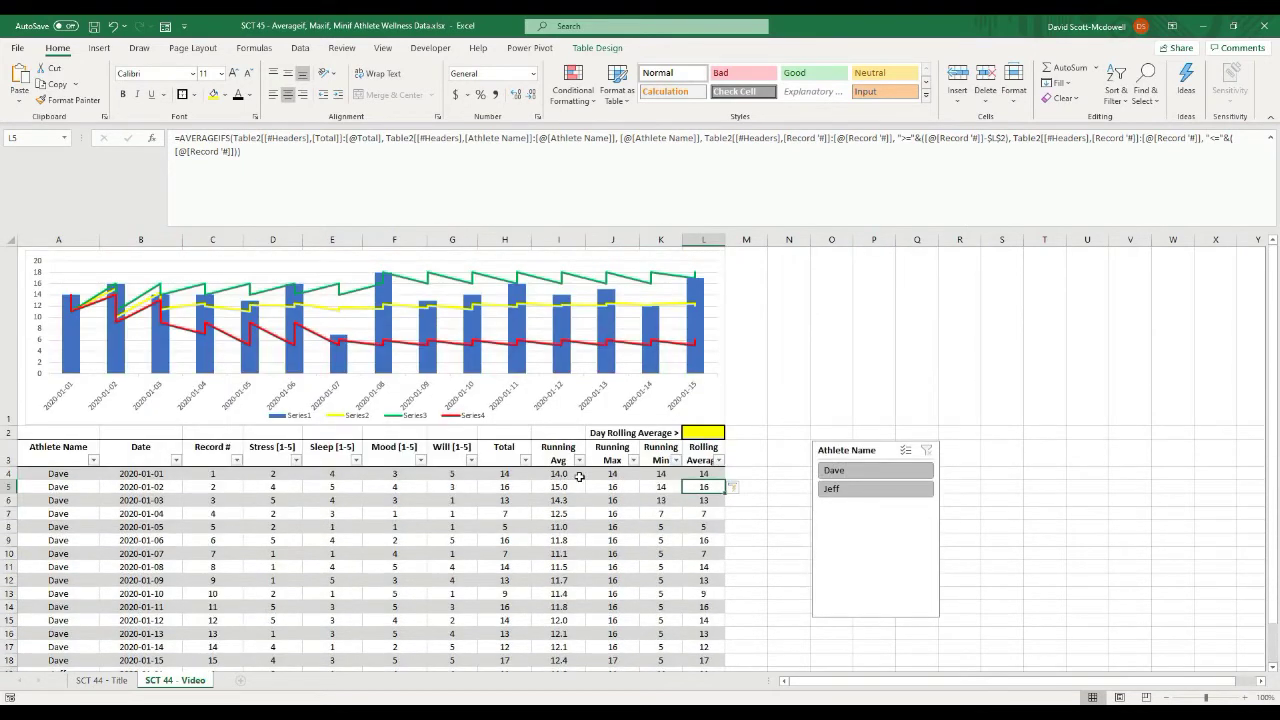
left_click(700, 474)
left_click(707, 486)
left_click(704, 474)
left_click(704, 487)
left_click(704, 474)
left_click(704, 487)
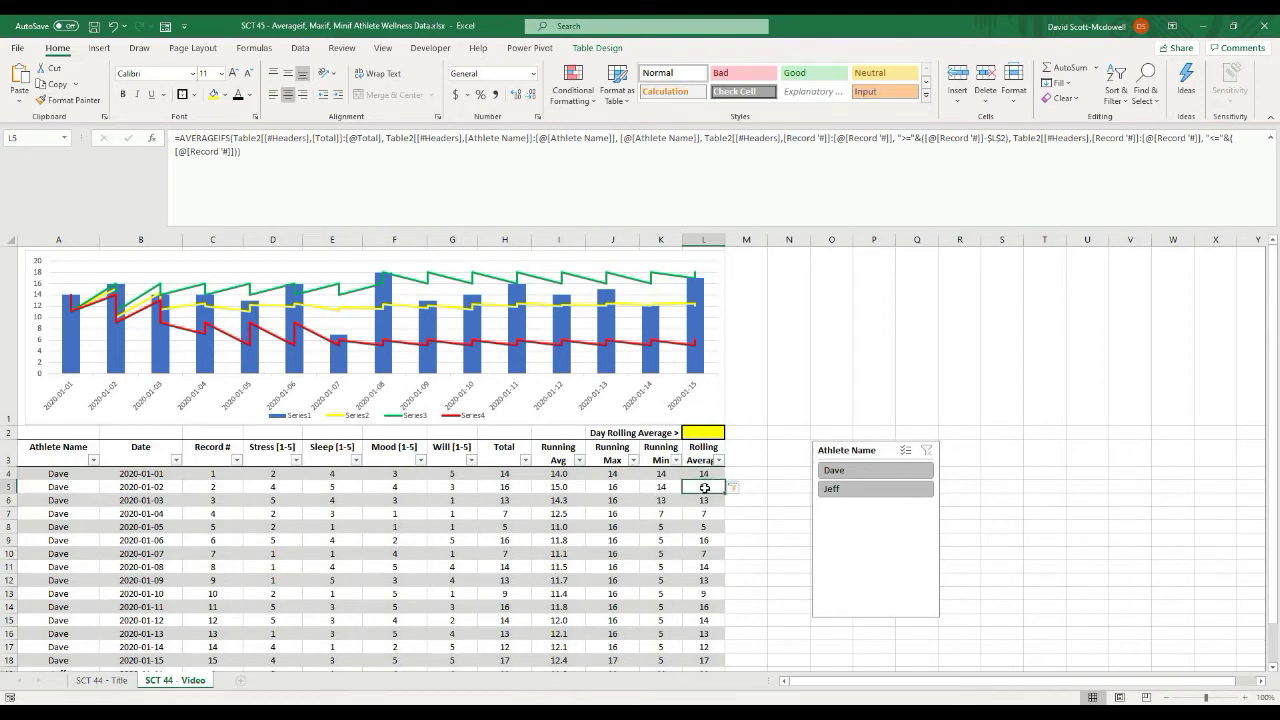
left_click(524, 486)
left_click(704, 487)
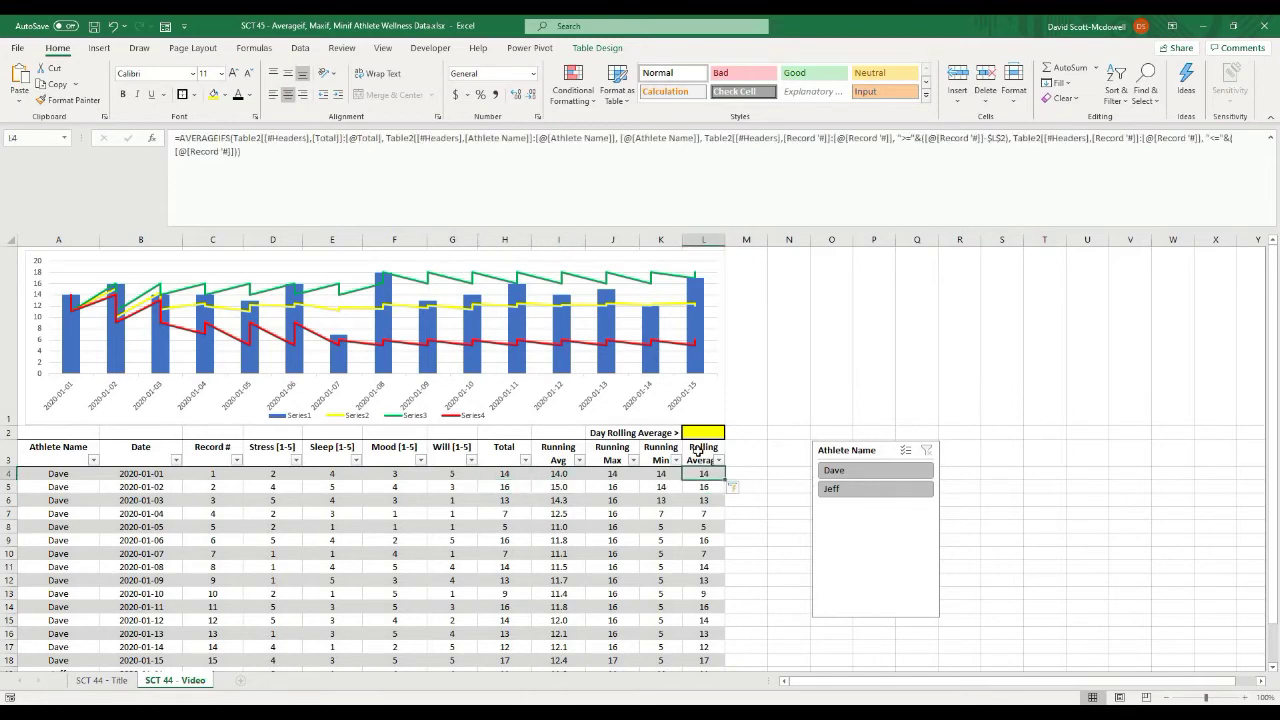
- Examine how the blank day-count cell L2 affects the first two Rolling Average rows relative to Total
left_click(704, 433)
left_click(704, 487)
left_click(706, 436)
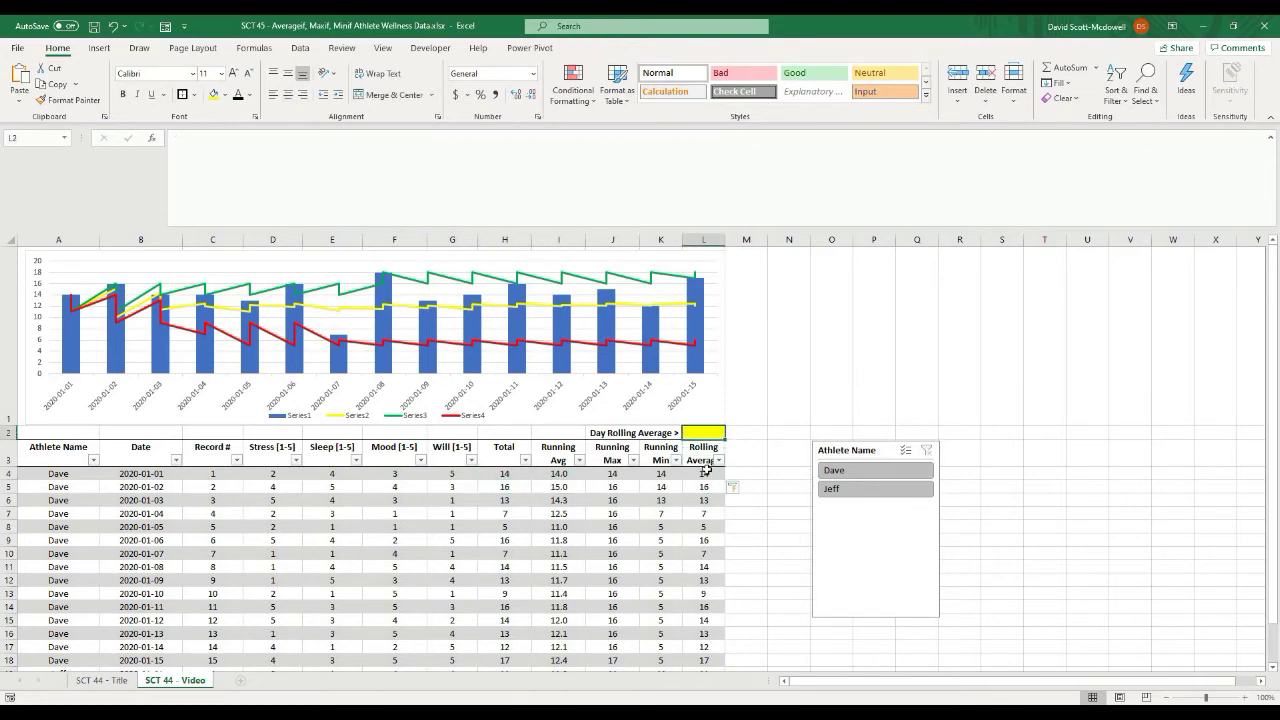
left_click(706, 474)
key("Left")
key("Left")
key("Left")
key("Left")
left_click(702, 487)
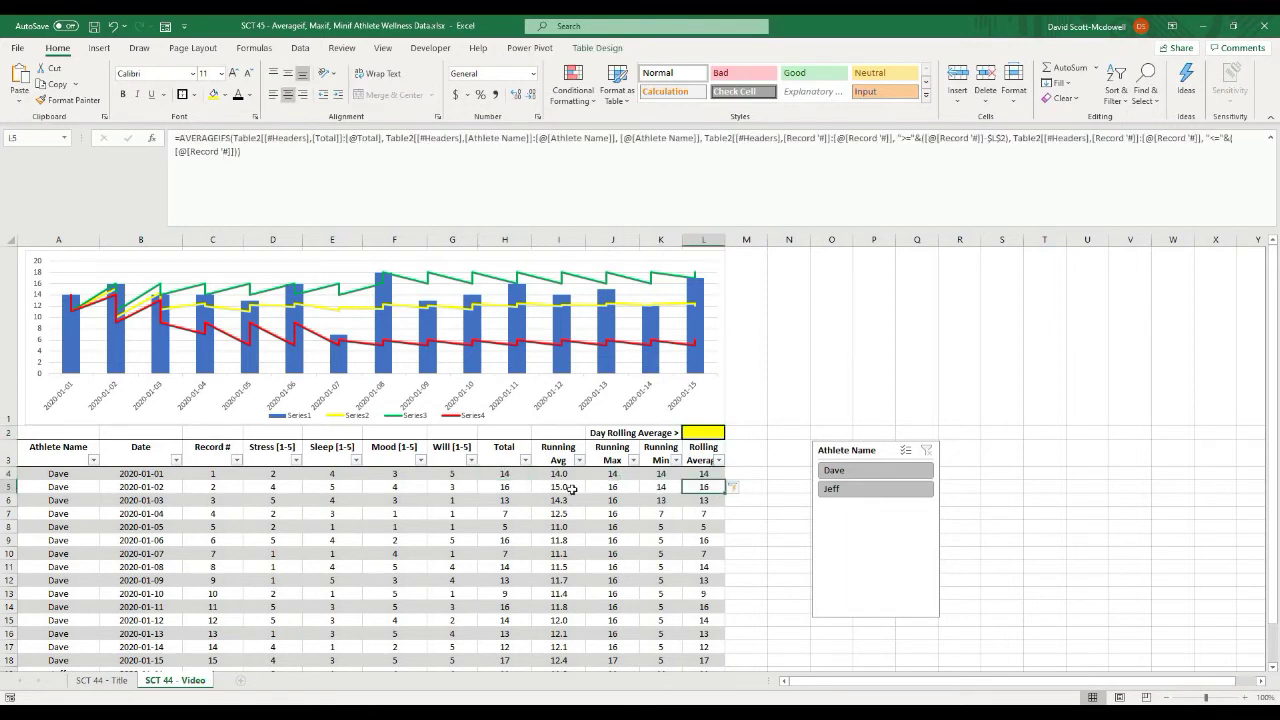
left_click(509, 488)
- Set the rolling average day count in L2 to 4 and check the first four Rolling Average cells
left_click(706, 436)
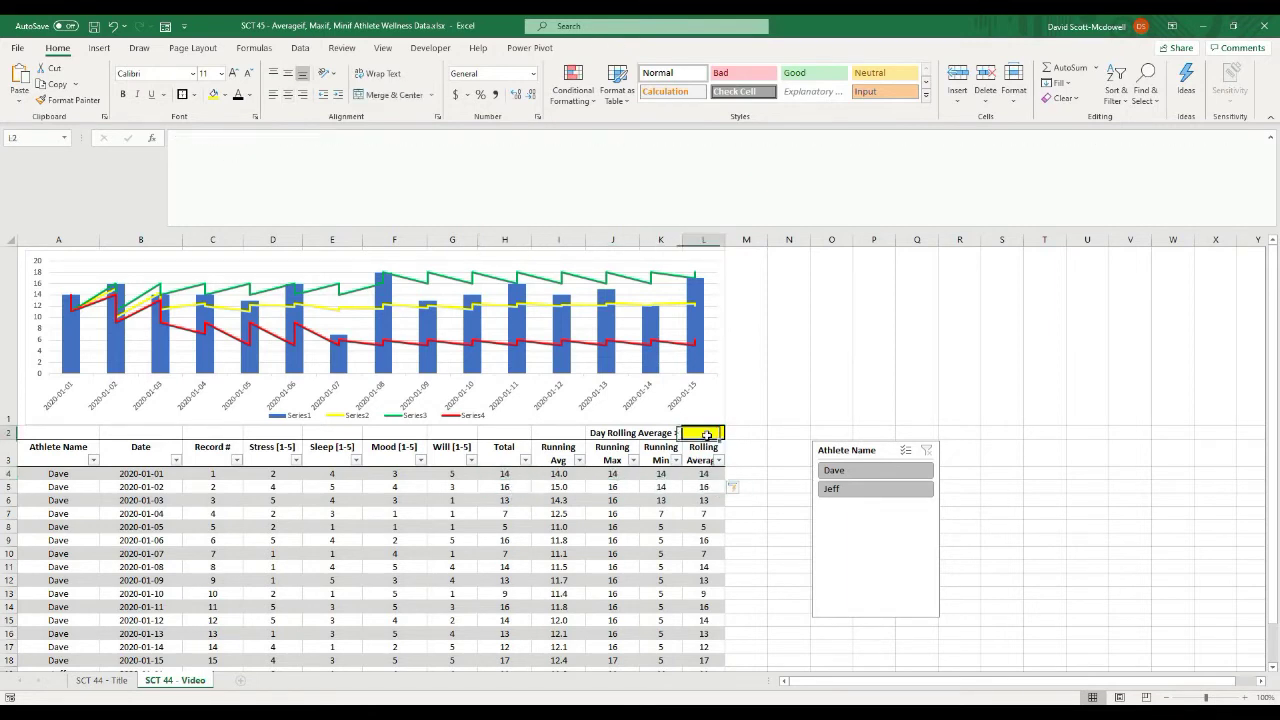
type("4")
key("Return")
left_click(710, 474)
left_click(708, 487)
left_click(706, 500)
left_click(707, 513)
left_click(708, 500)
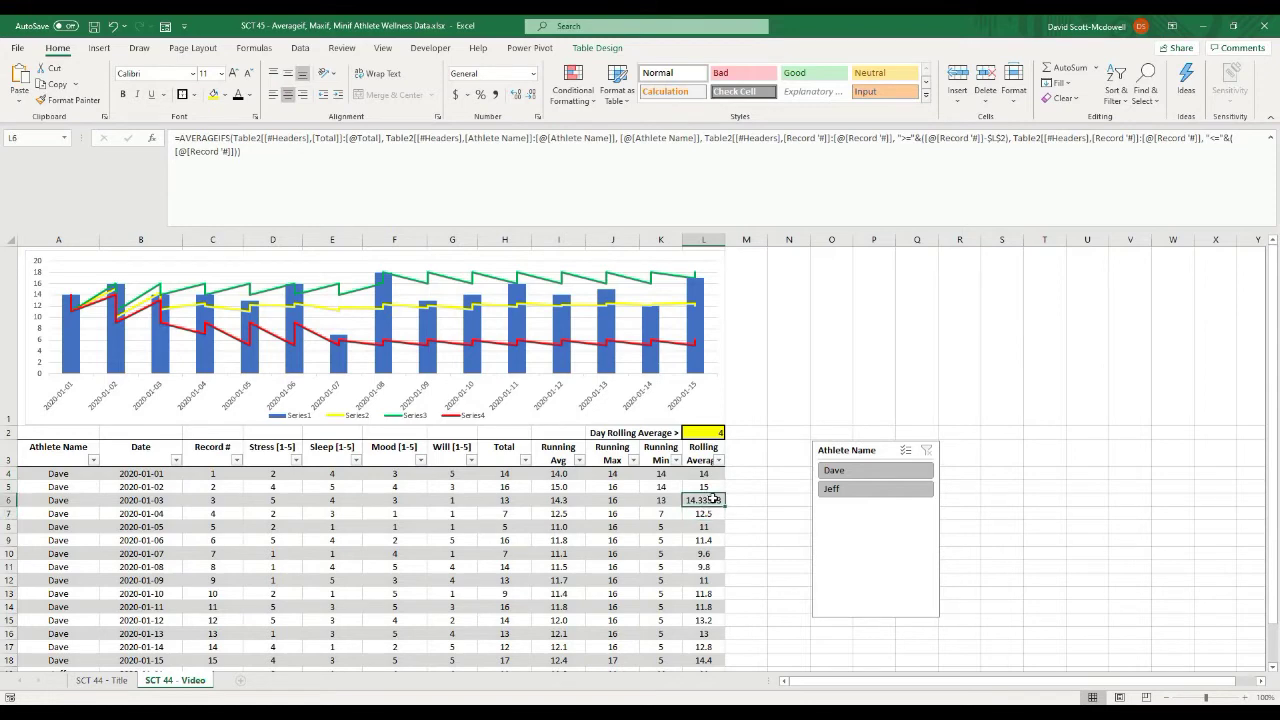
- Centre the day count in L2 and set it to 3 to test the rolling average
left_click(708, 433)
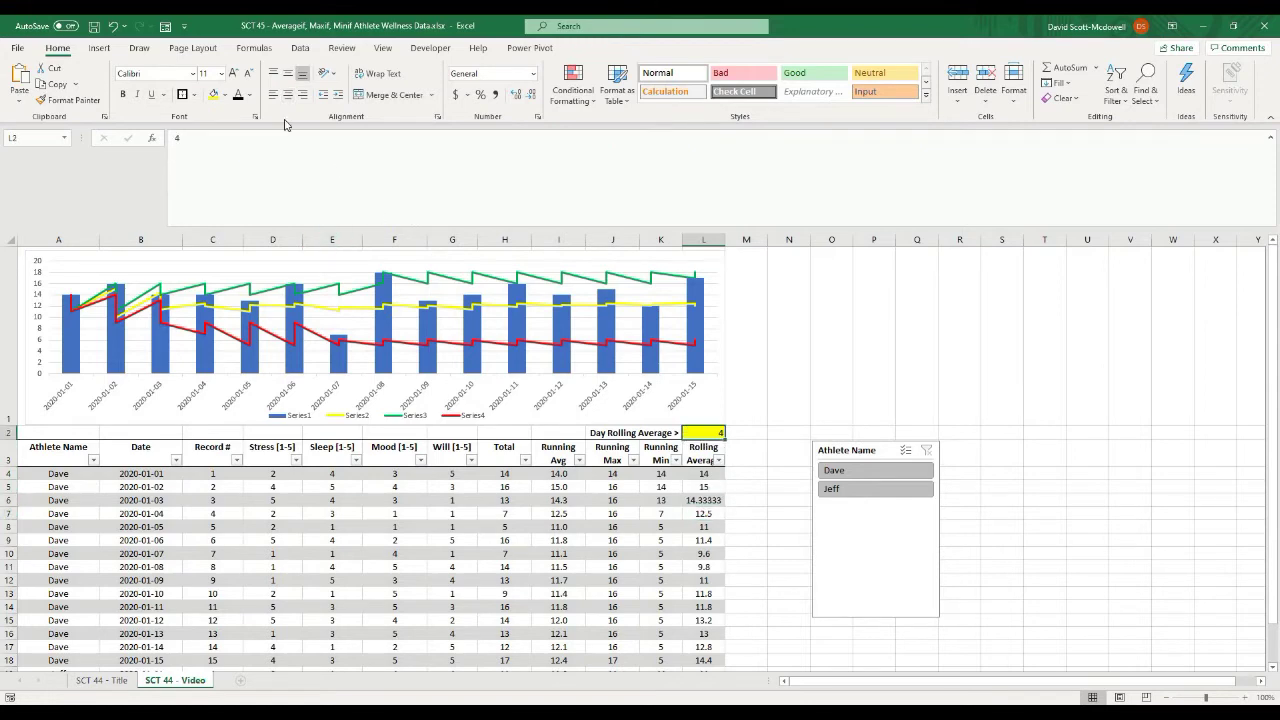
left_click(720, 540)
left_click(708, 433)
type("3")
key("Return")
left_click(710, 433)
type("3")
key("Return")
- Set the day count in L2 to 5 and check the first athlete's rolling average for 2020-01-06
left_click(708, 433)
type("5")
key("Return")
left_click(710, 433)
type("5")
key("Return")
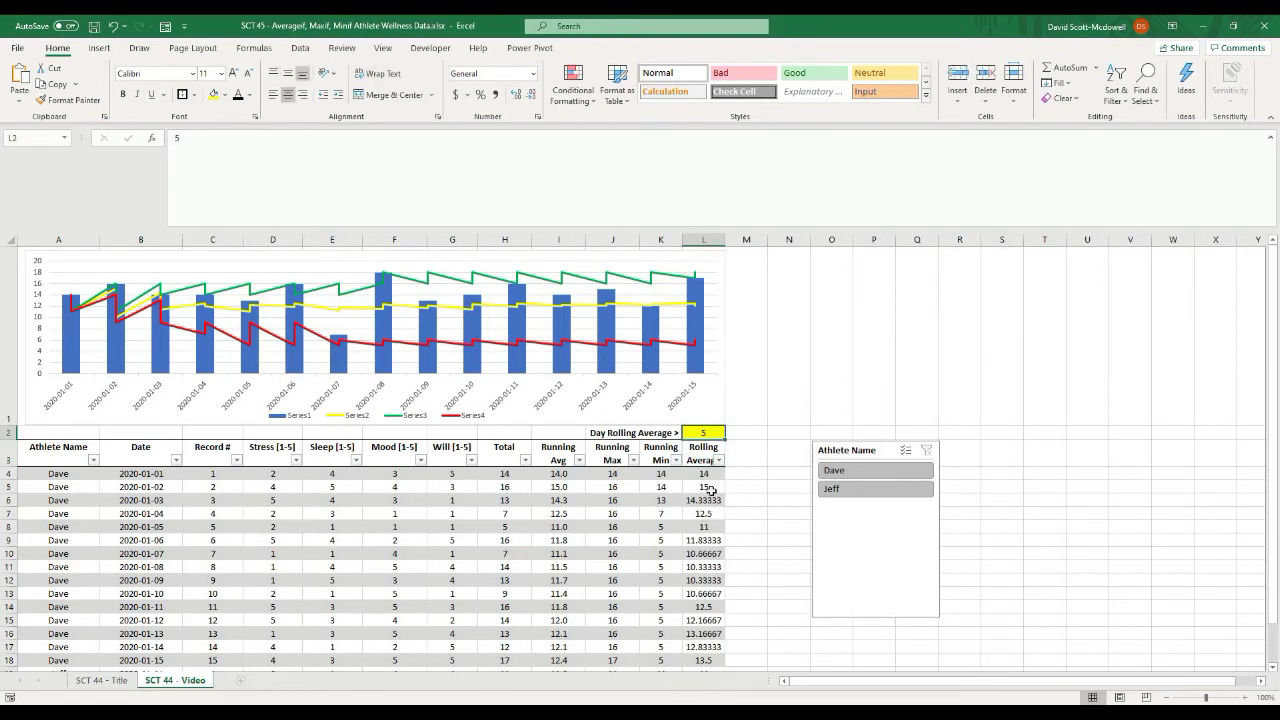
left_click(715, 540)
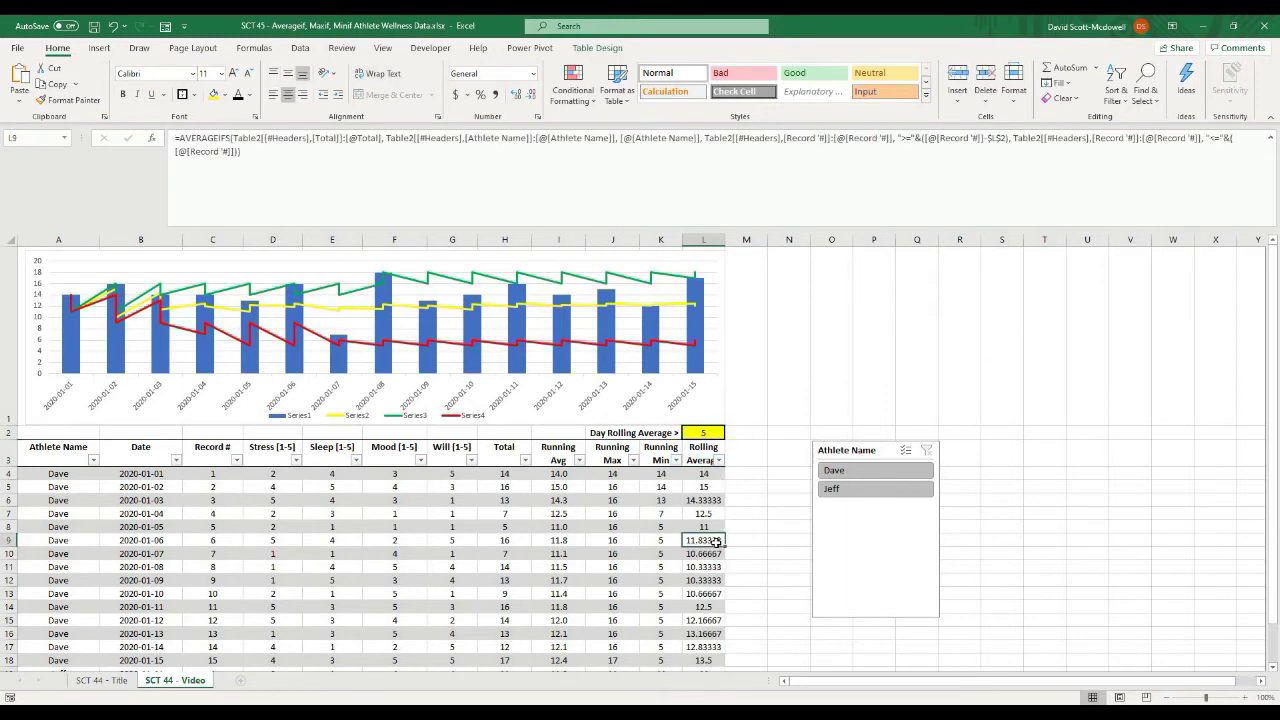
- Clear the day count in L2 and recheck the first two Rolling Average cells
left_click(706, 433)
key("Delete")
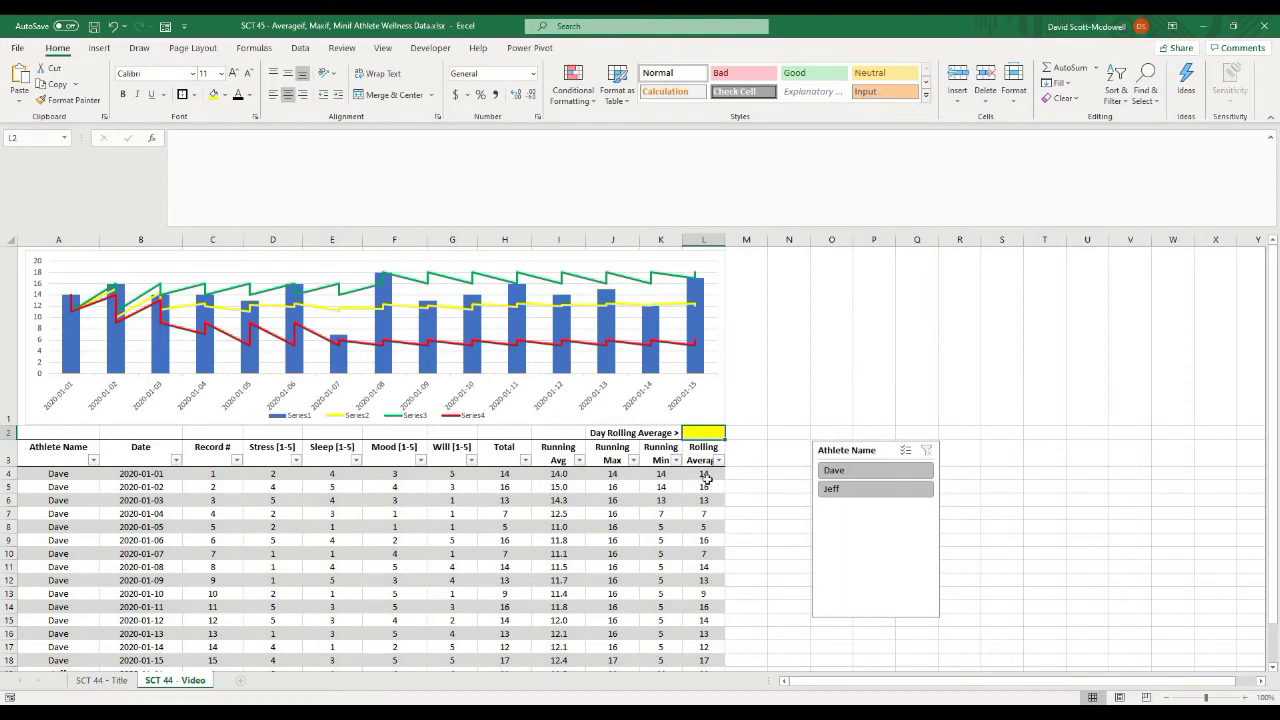
left_click(704, 476)
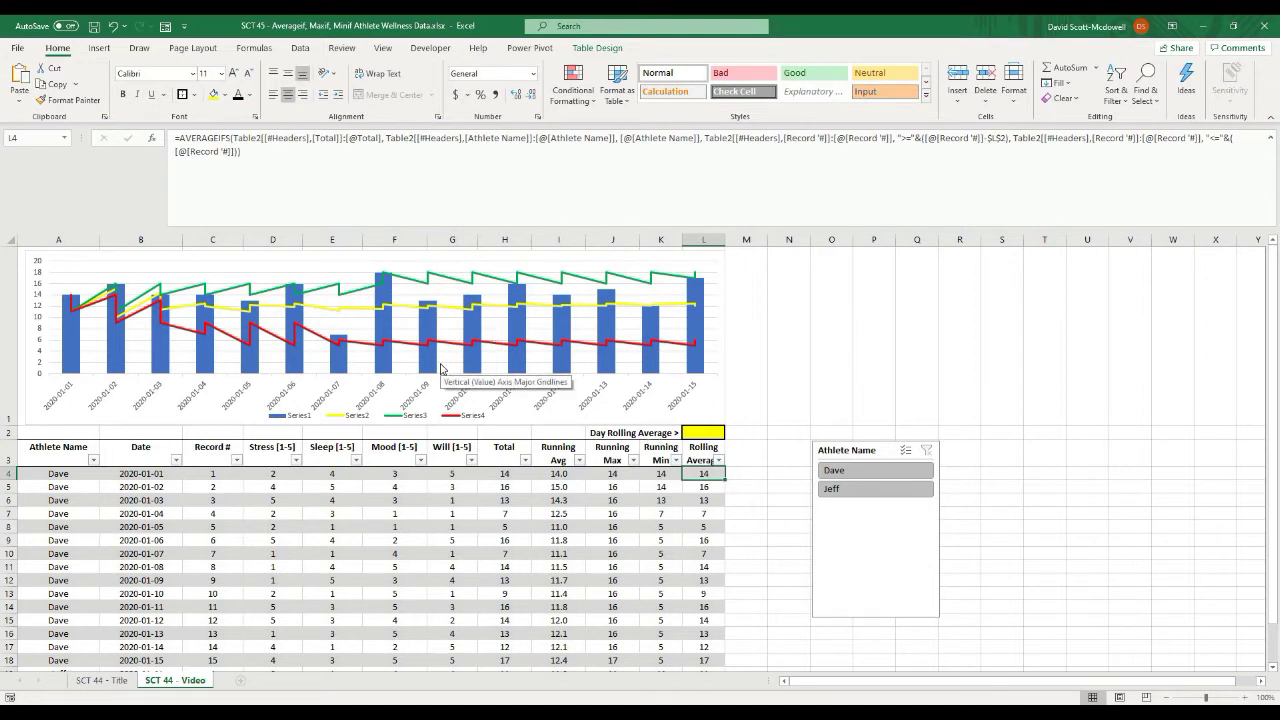
left_click(700, 490)
left_click(705, 476)
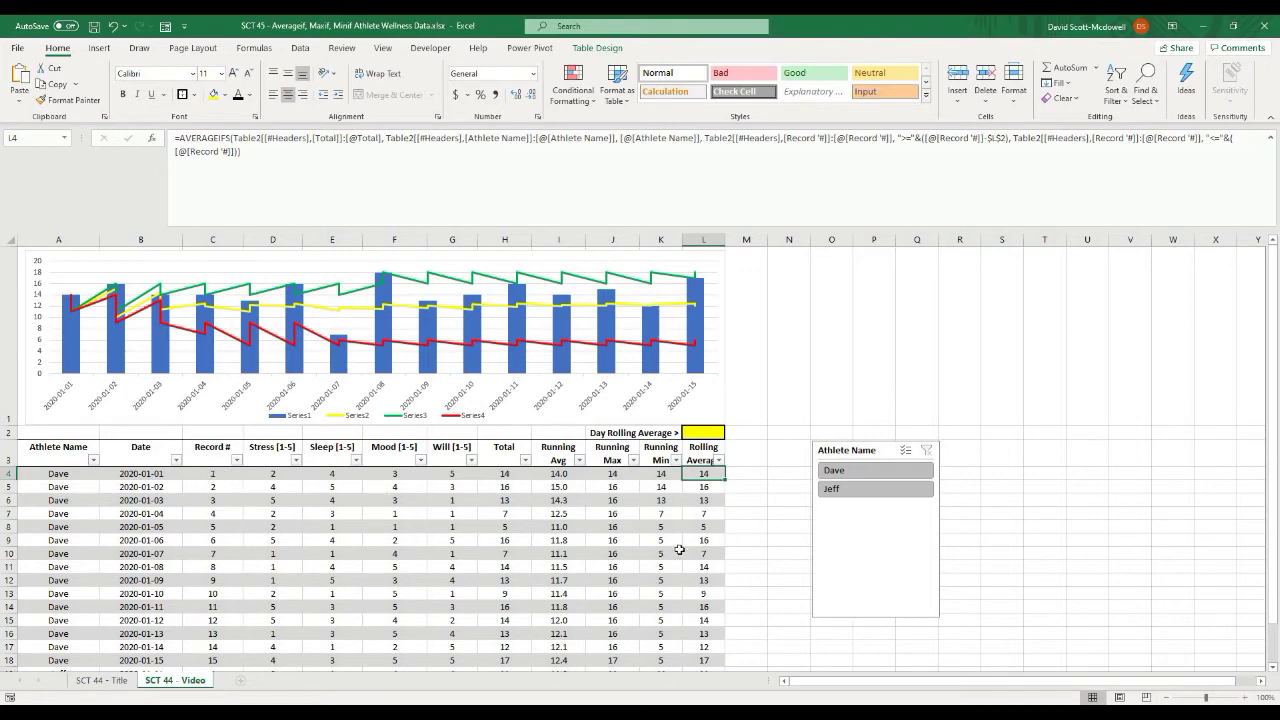
- Wrap the AVERAGEIFS formula in L4 in an IF function with the logical test [@[Record '#]]-$L$2<0
left_click(712, 553)
left_click(708, 474)
left_click(269, 141)
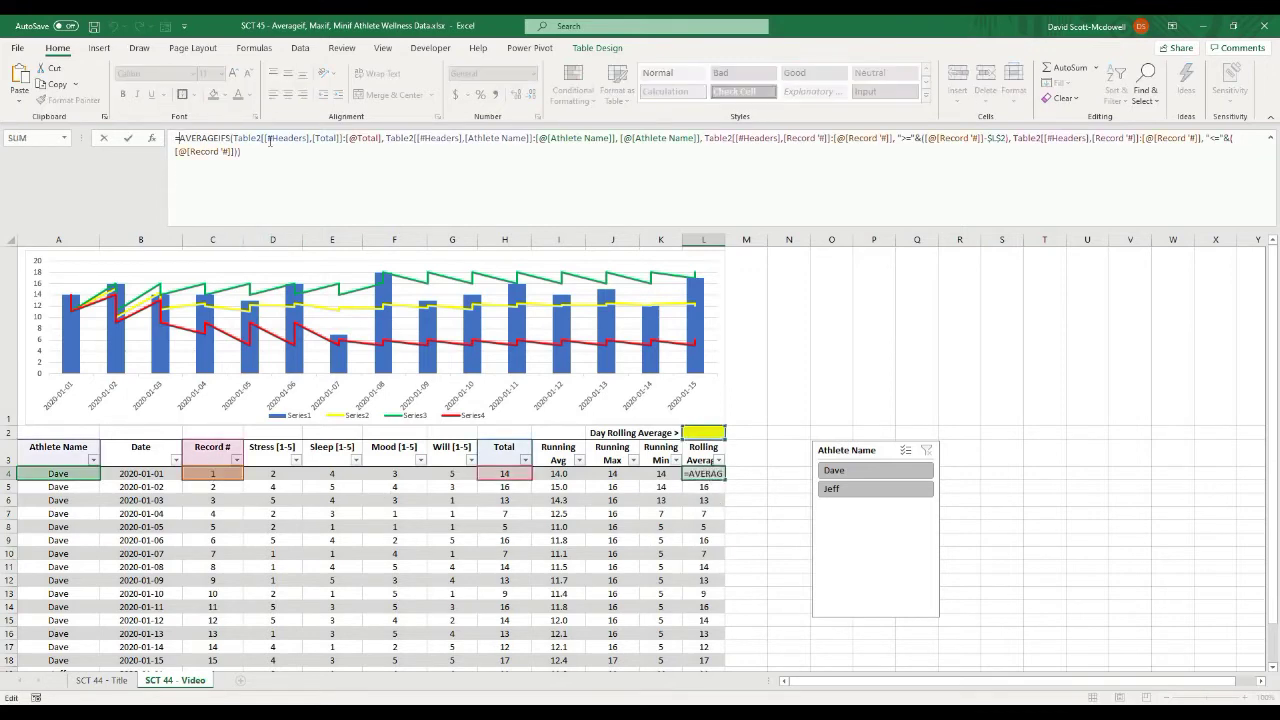
type("IFS(")
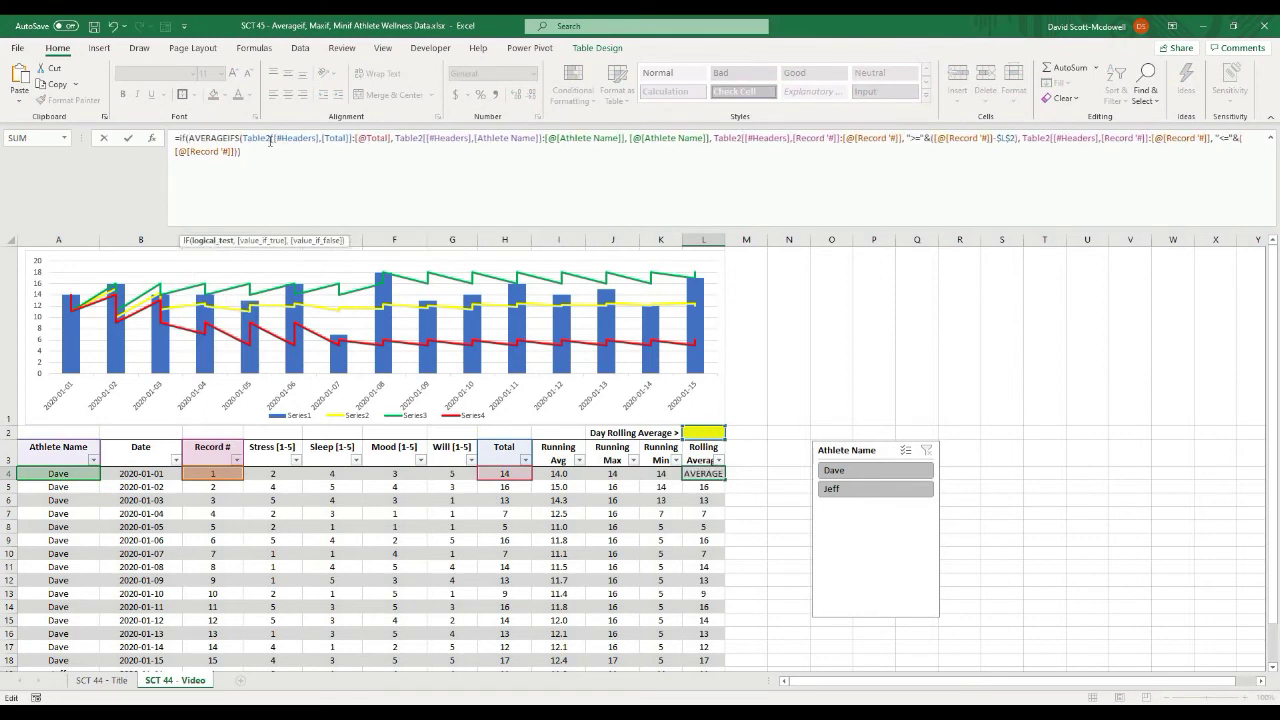
left_click(216, 473)
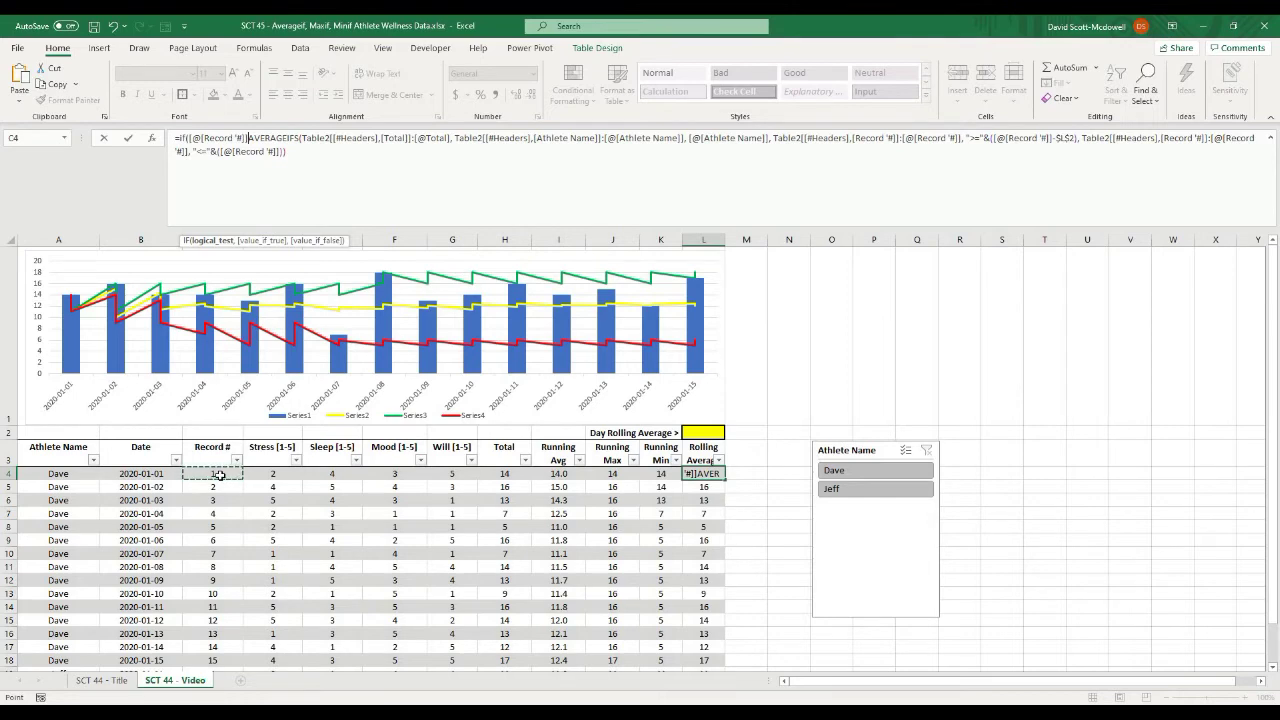
type("<")
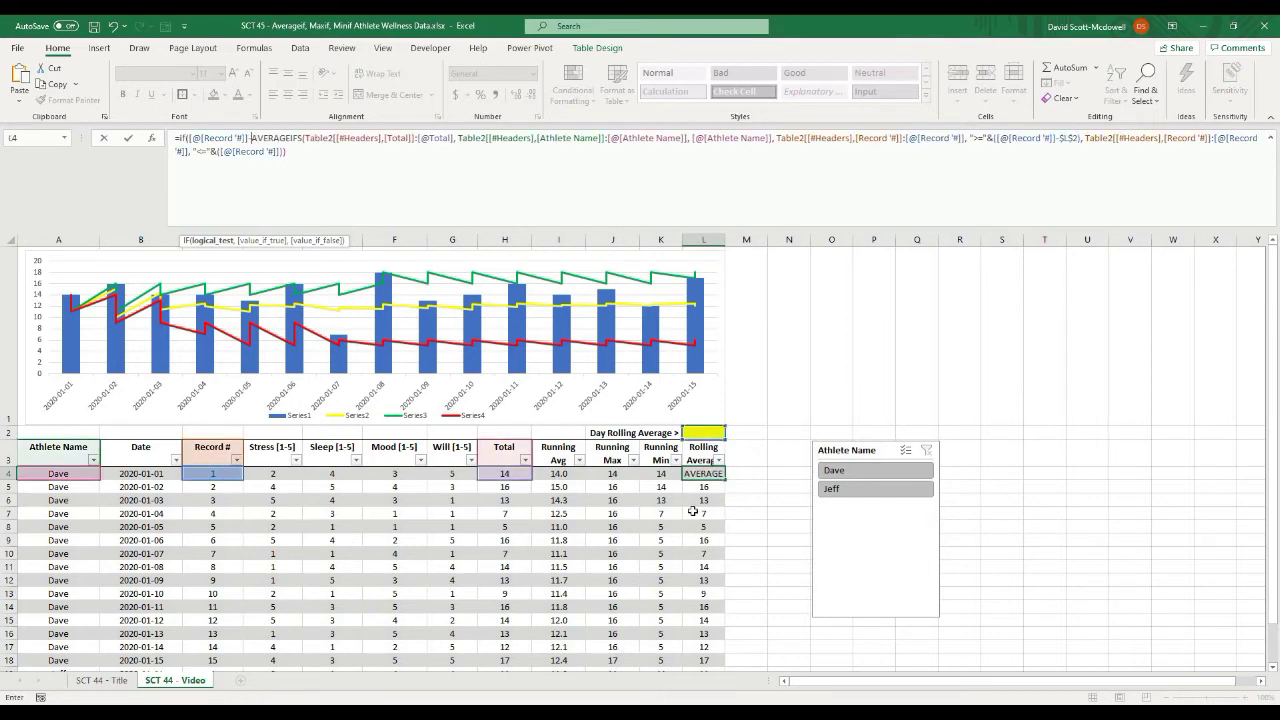
left_click(703, 432)
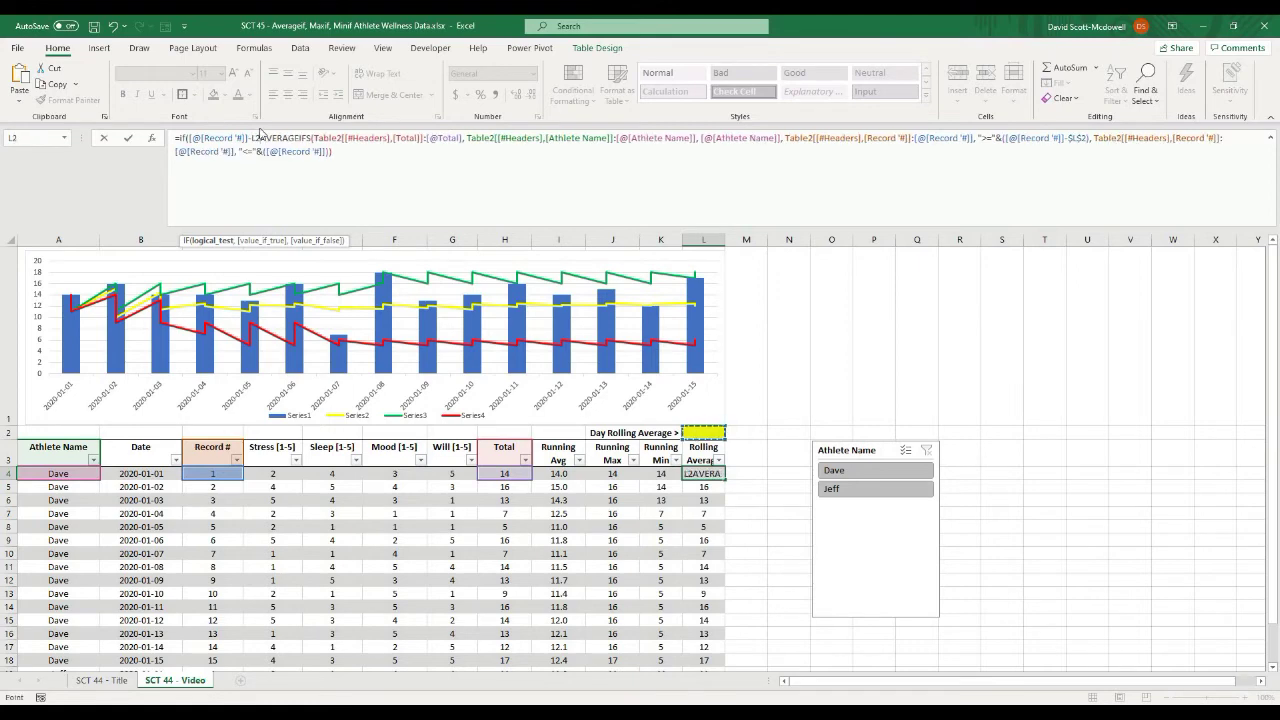
double_click(256, 137)
key("F4")
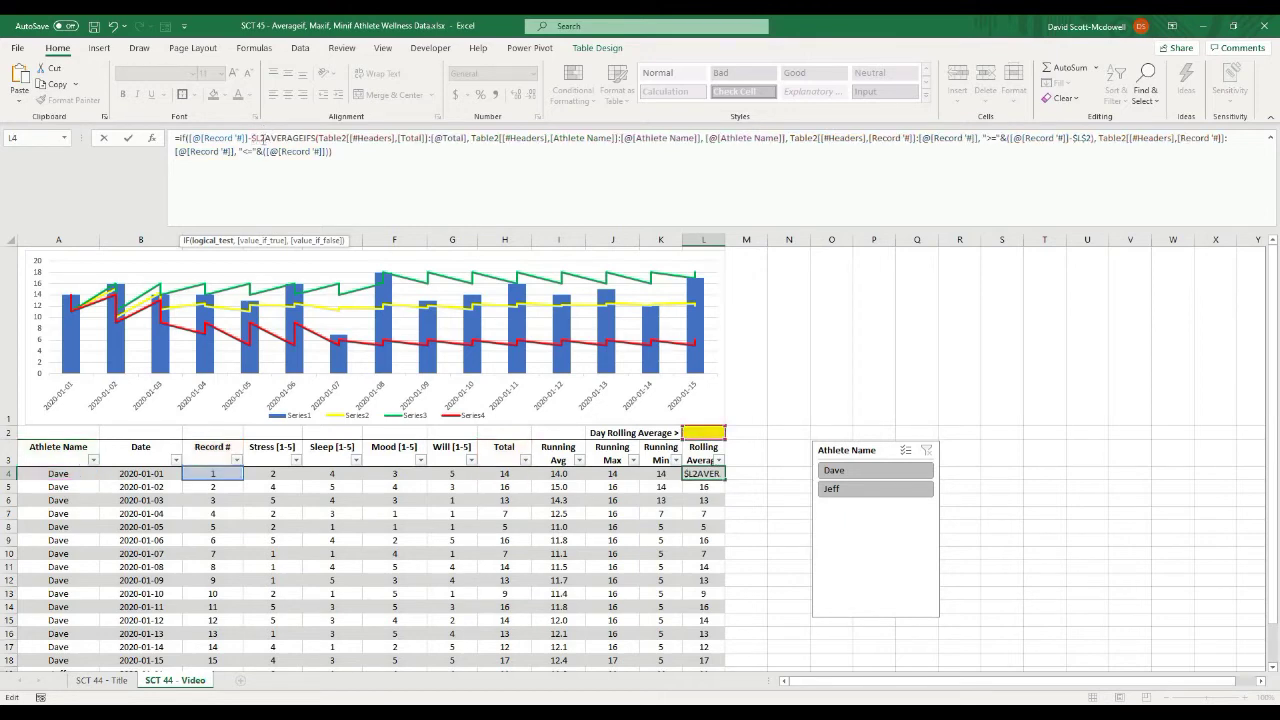
type("$2")
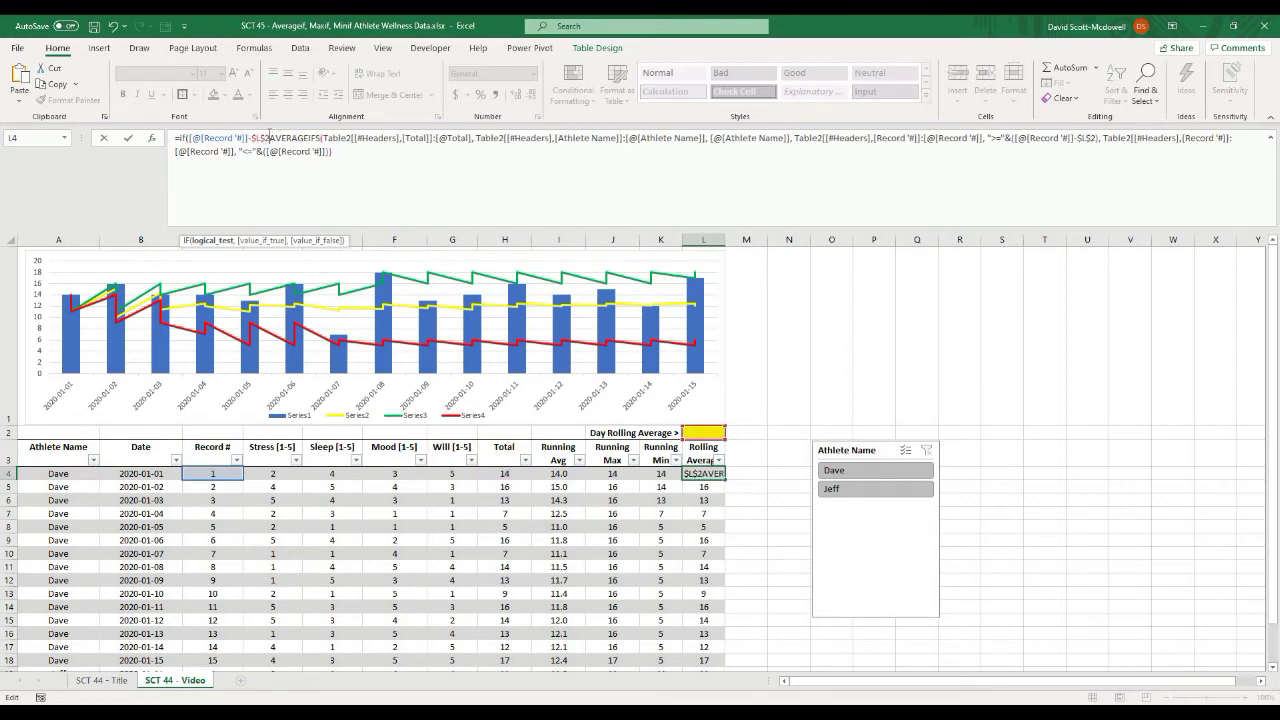
type("<")
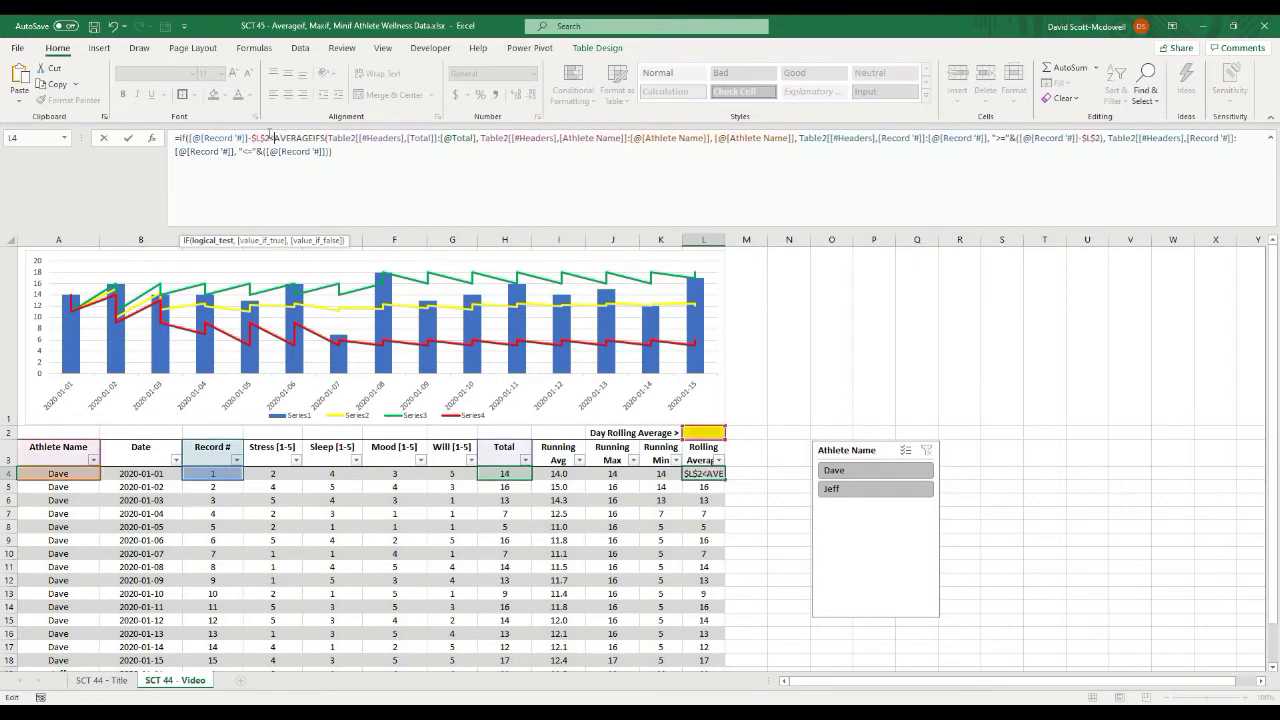
type("0")
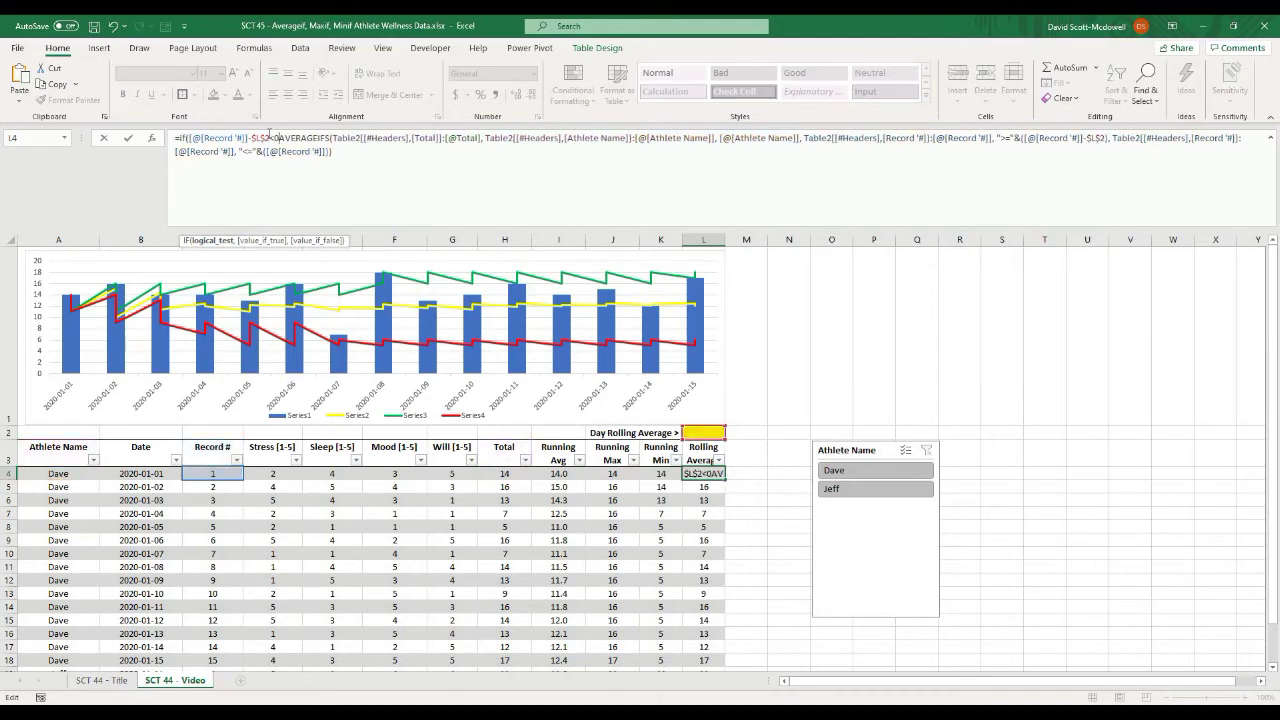
- Complete the IF in L4 so it returns "" when true and the AVERAGEIFS result when false
type(", \"\"")
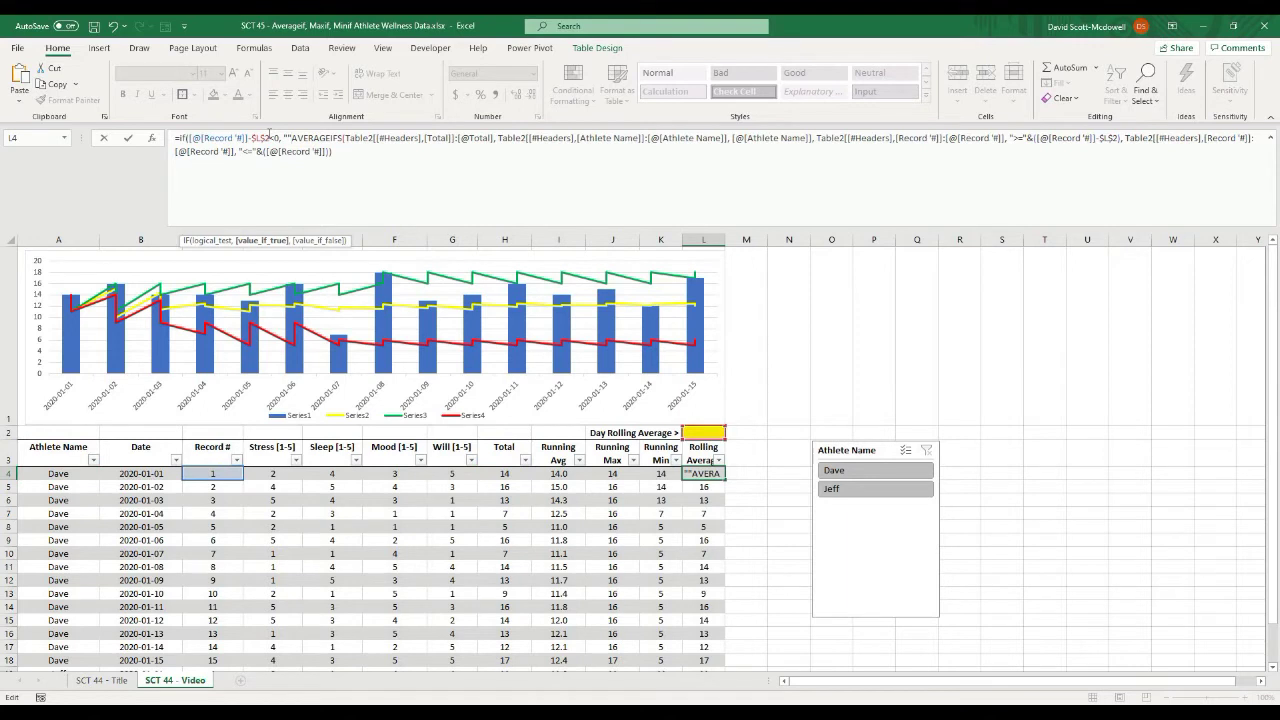
type(",")
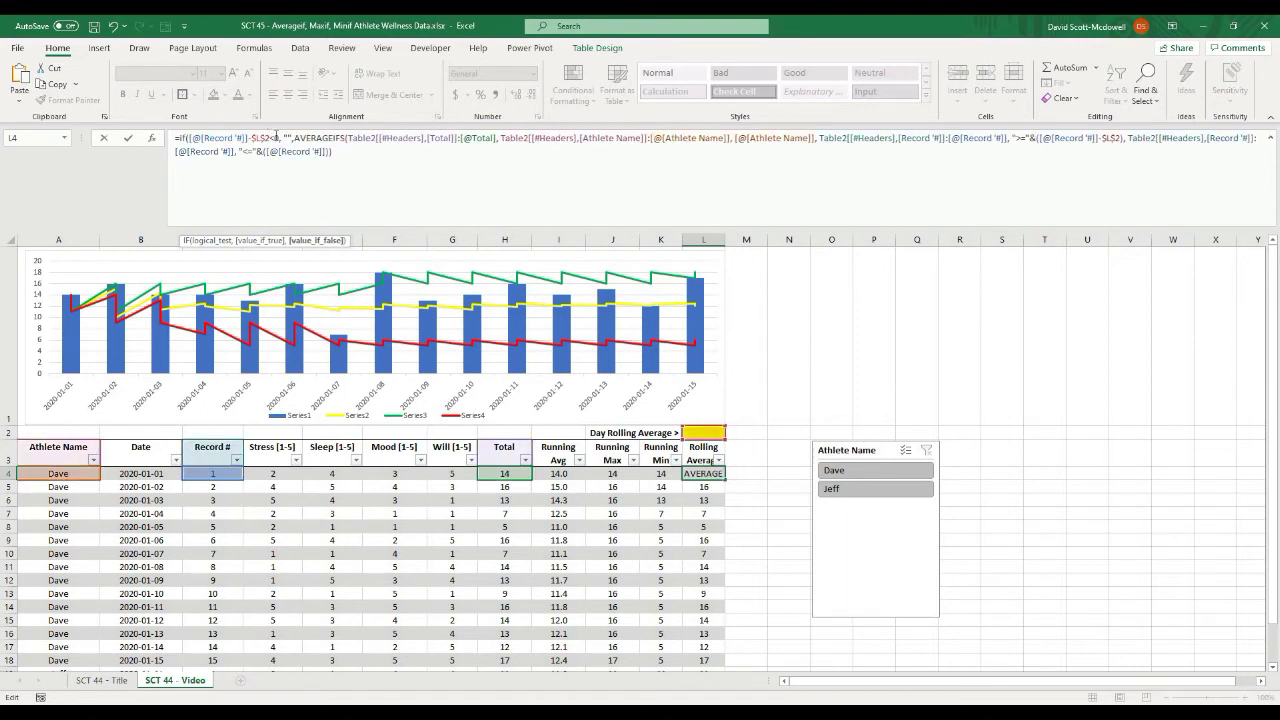
left_click(338, 151)
type(")")
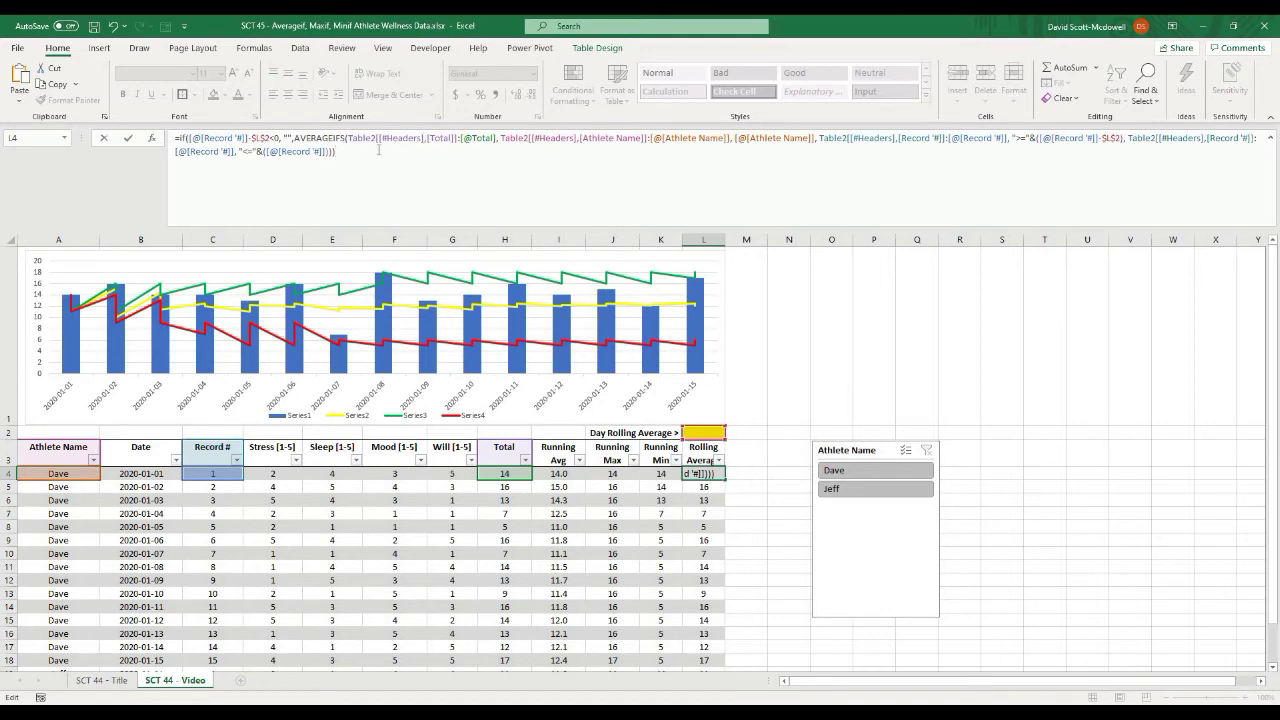
key("Return")
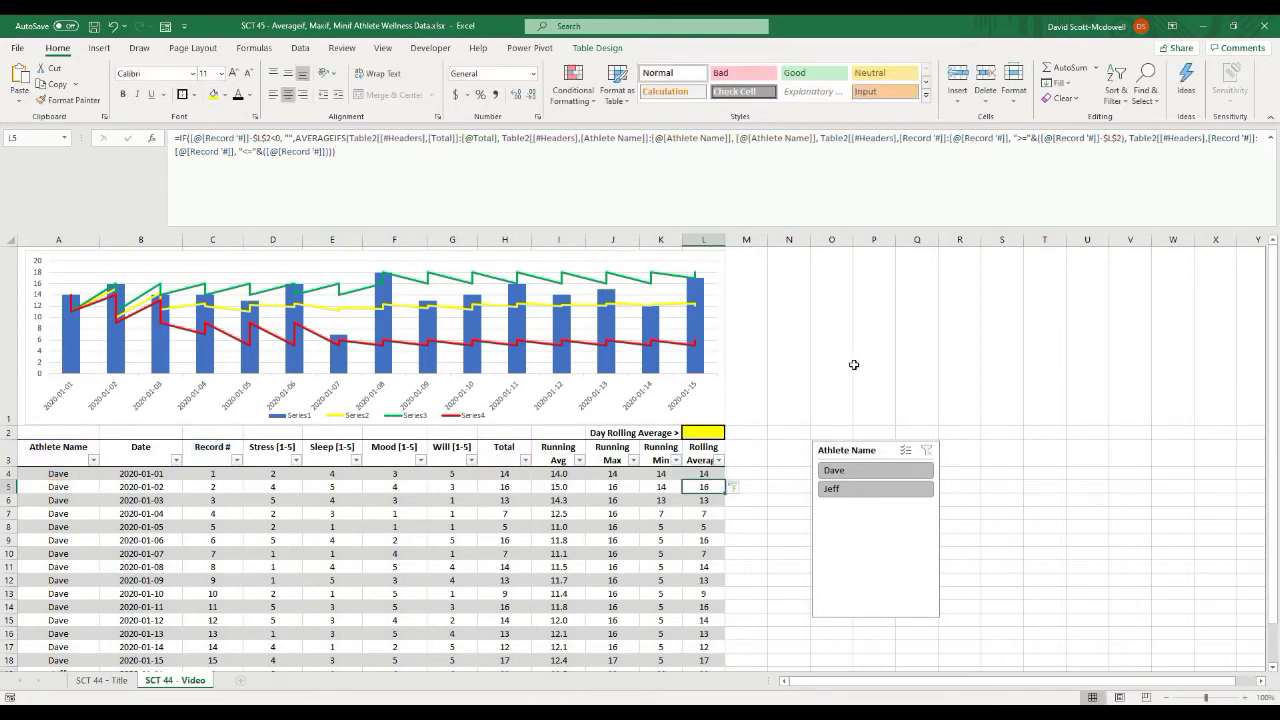
- Set the day count in L2 to 5 and check the first Rolling Average cells
left_click(700, 432)
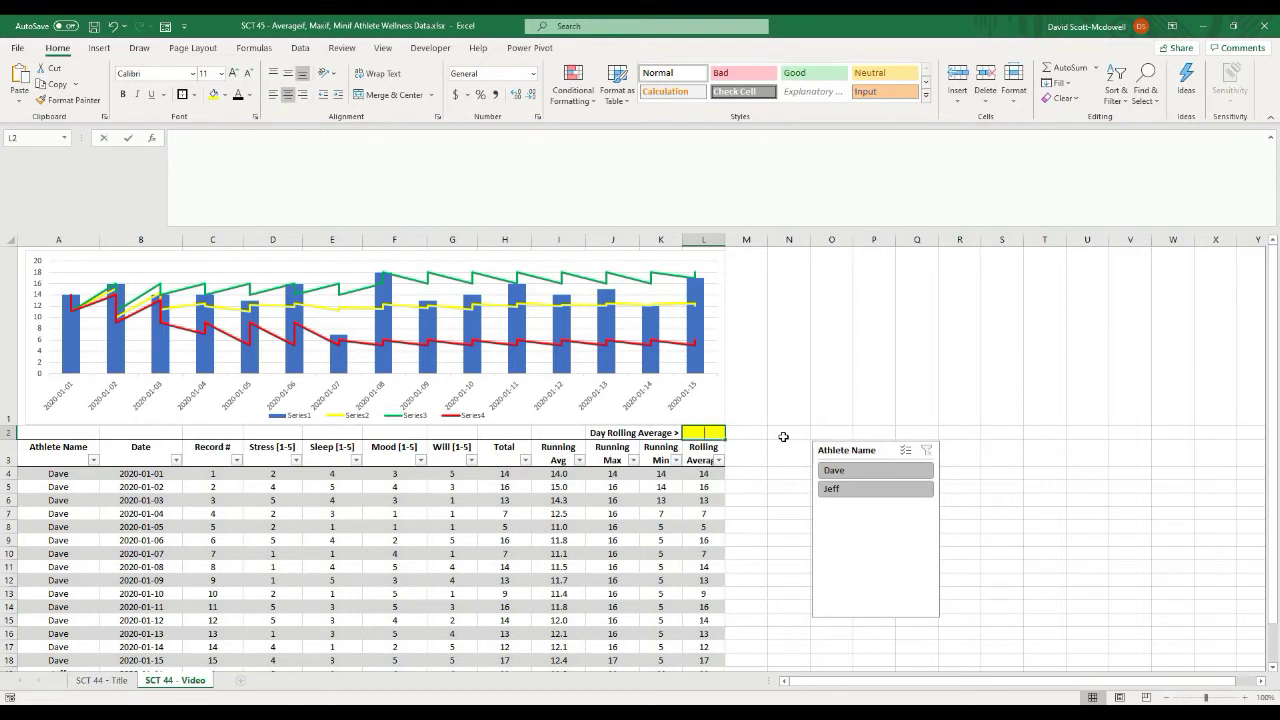
type("4")
key("BackSpace")
type("5")
key("ctrl+Return")
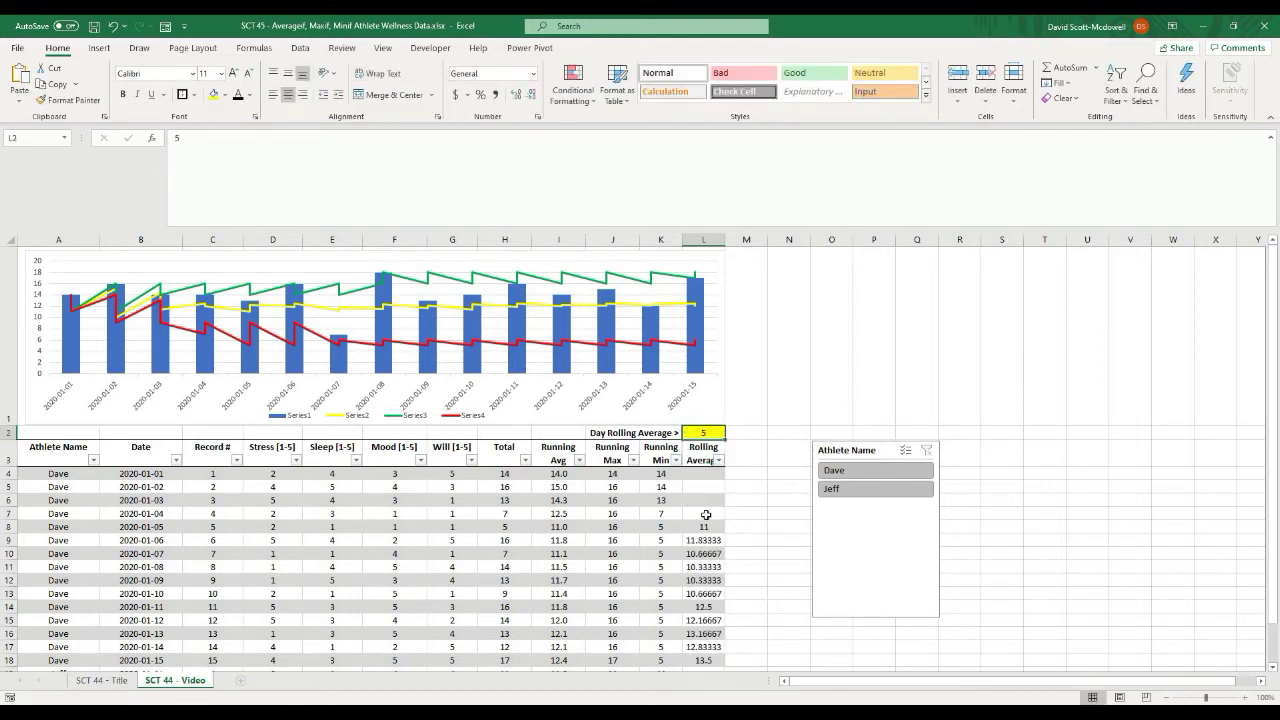
left_click(704, 486)
key("Right")
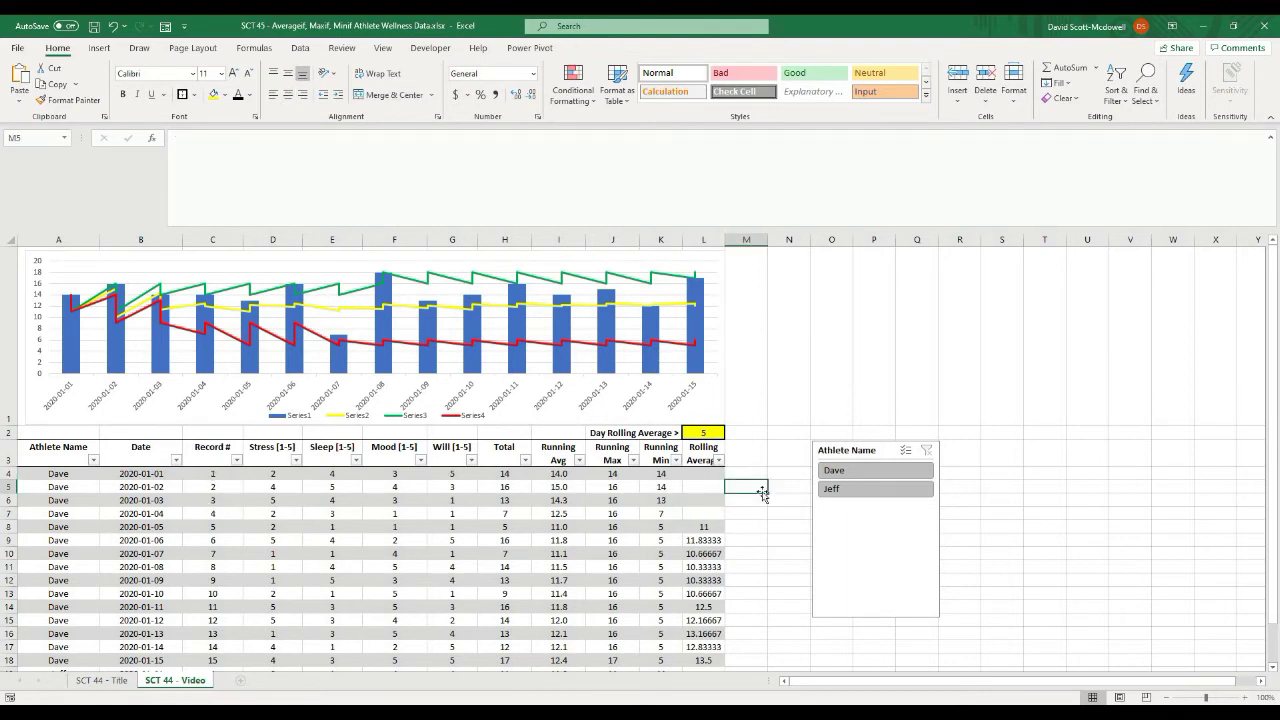
- Compare the rolling average for 2020-01-05 in L8 with the day count and the first five record numbers
left_click(707, 433)
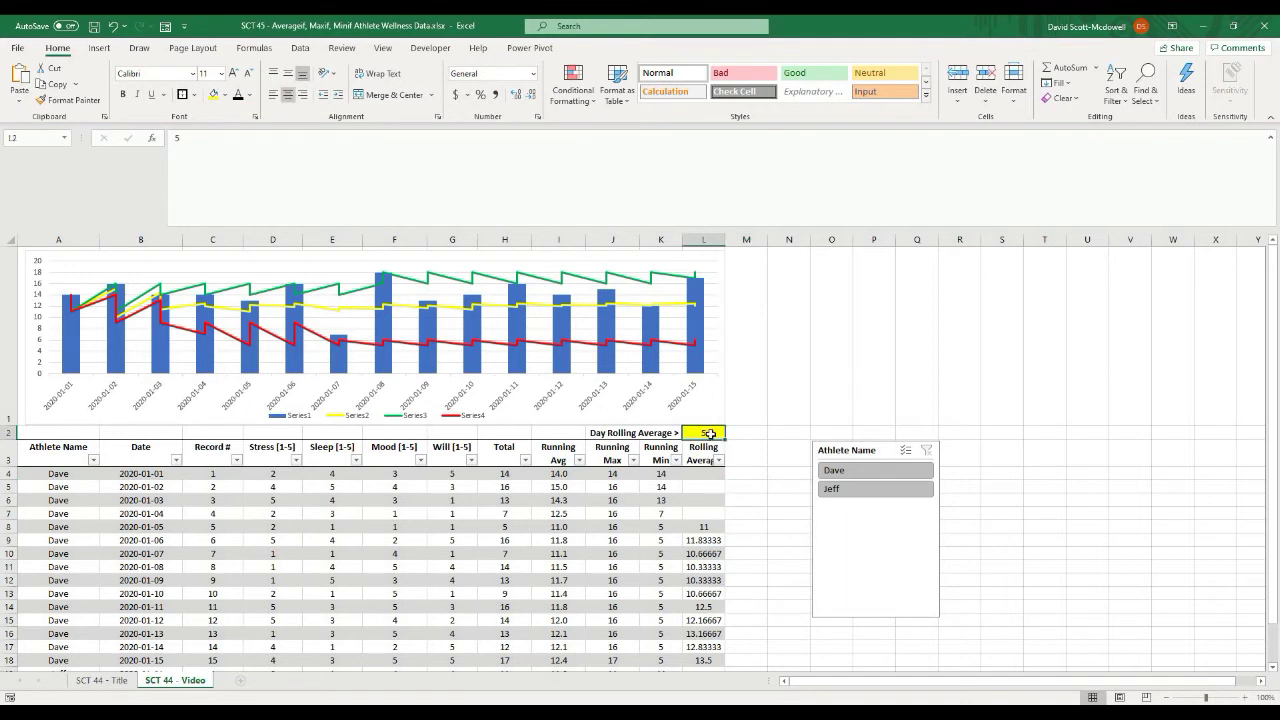
left_click(712, 527)
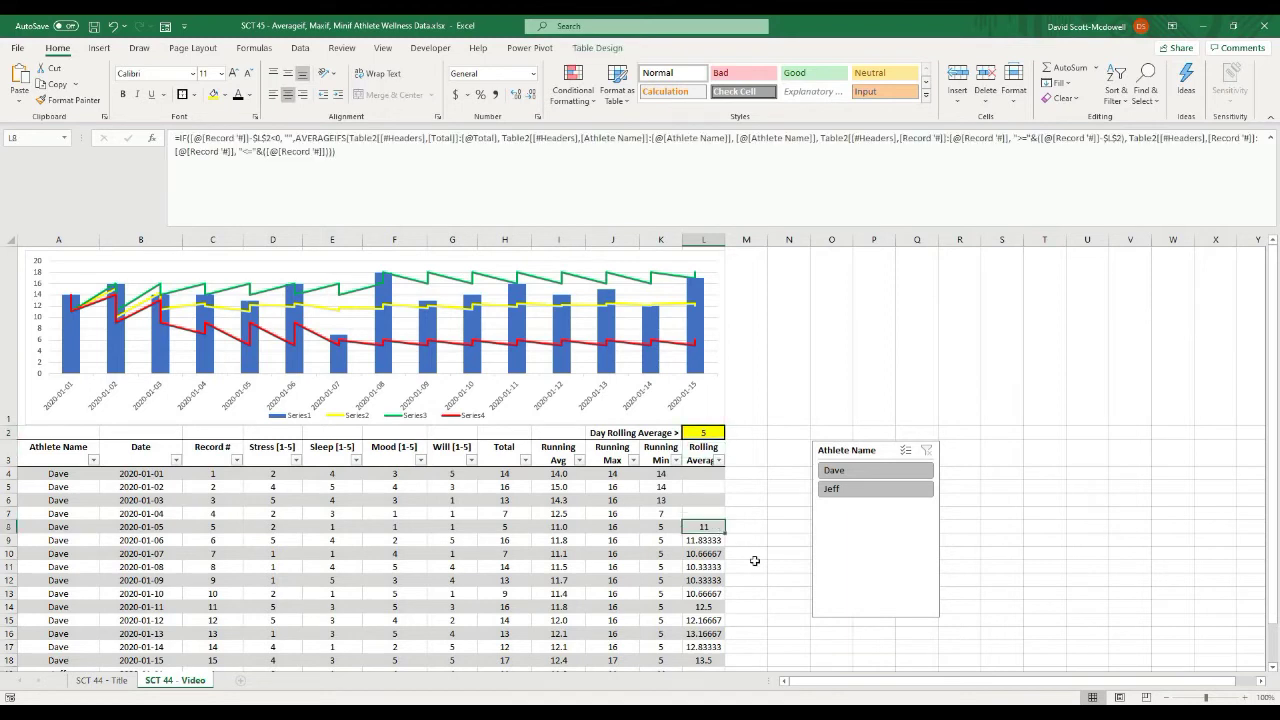
left_click(230, 526)
left_click_drag(222, 504, 219, 473)
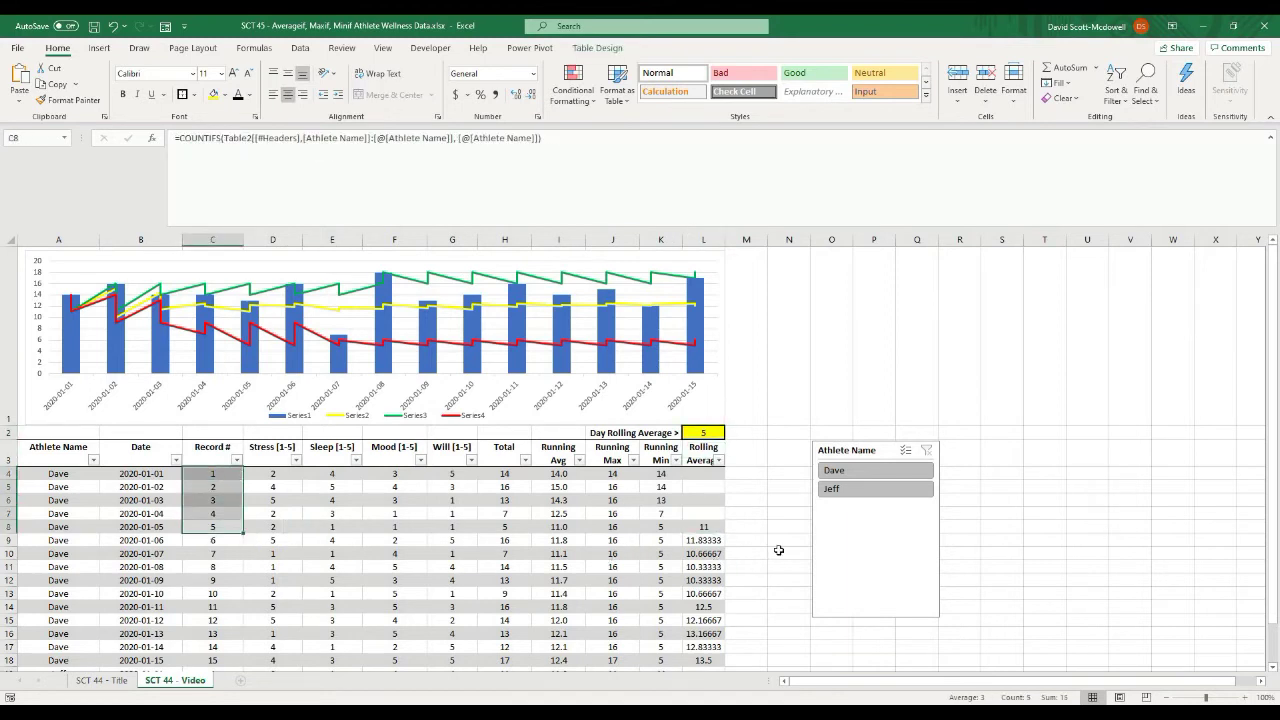
left_click(765, 537)
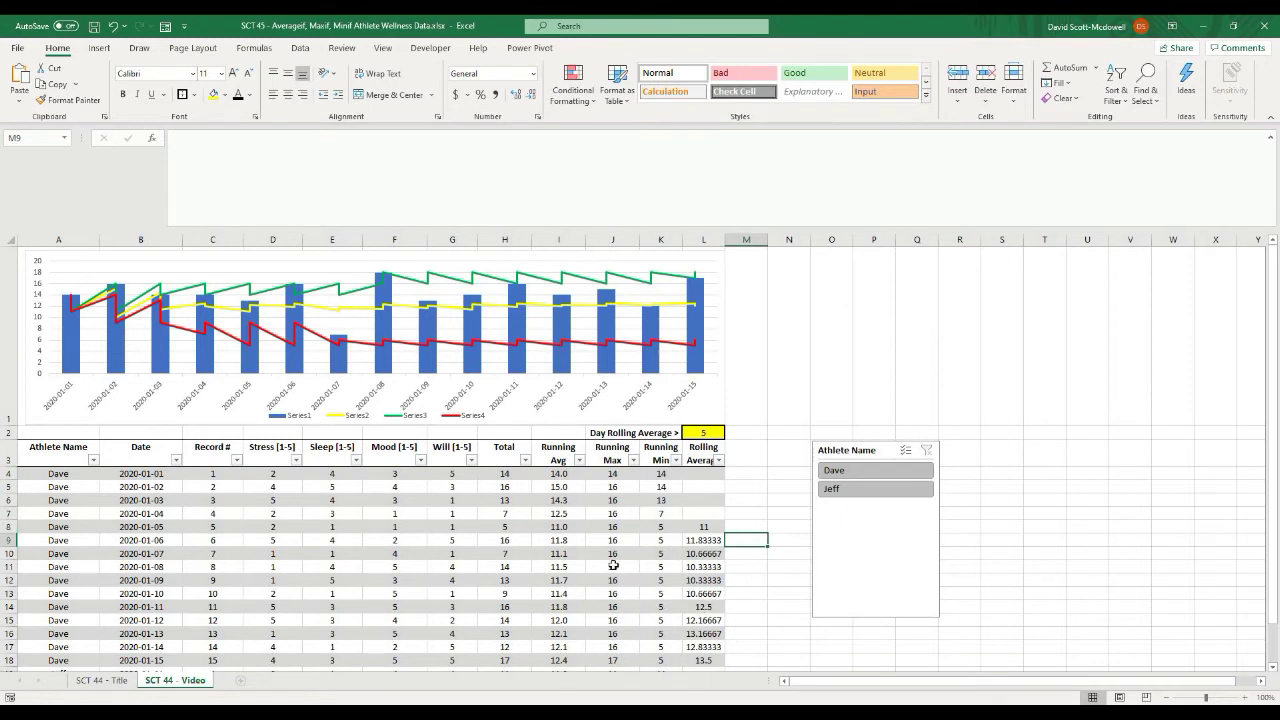
- Wrap the Rolling Average formula in L4 in IFERROR, returning "" in case of an error
left_click(702, 474)
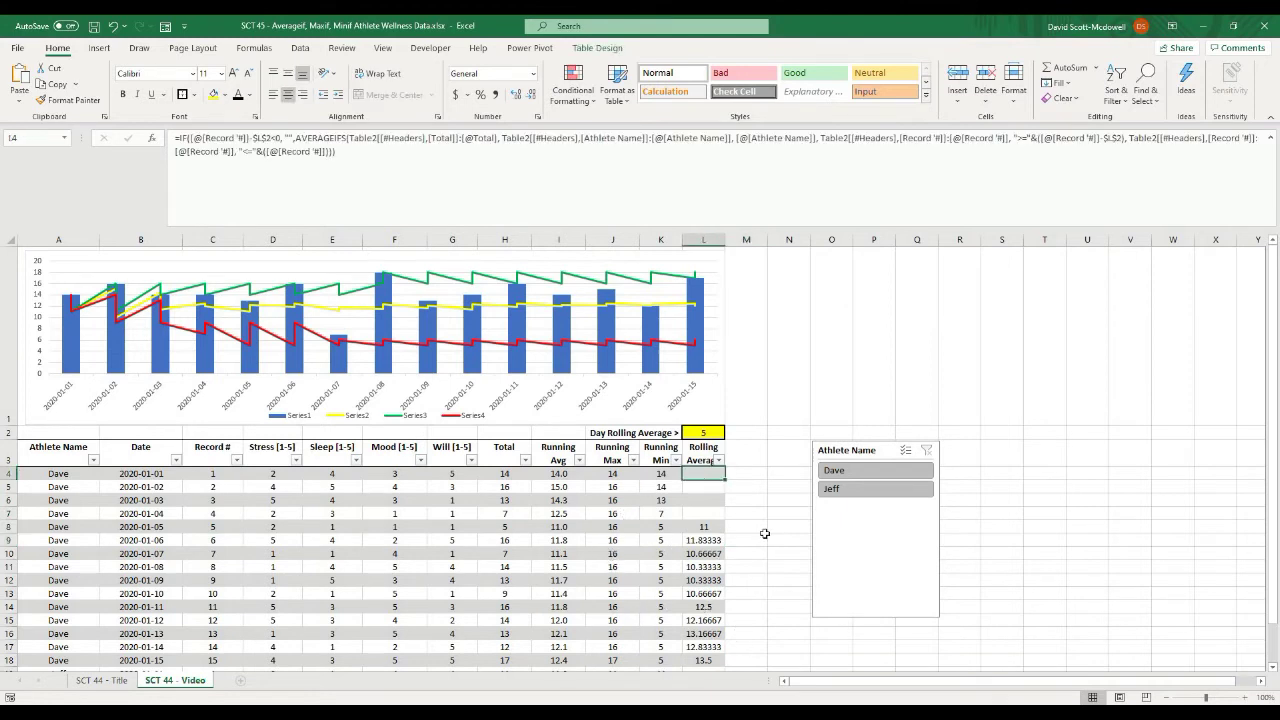
left_click(178, 137)
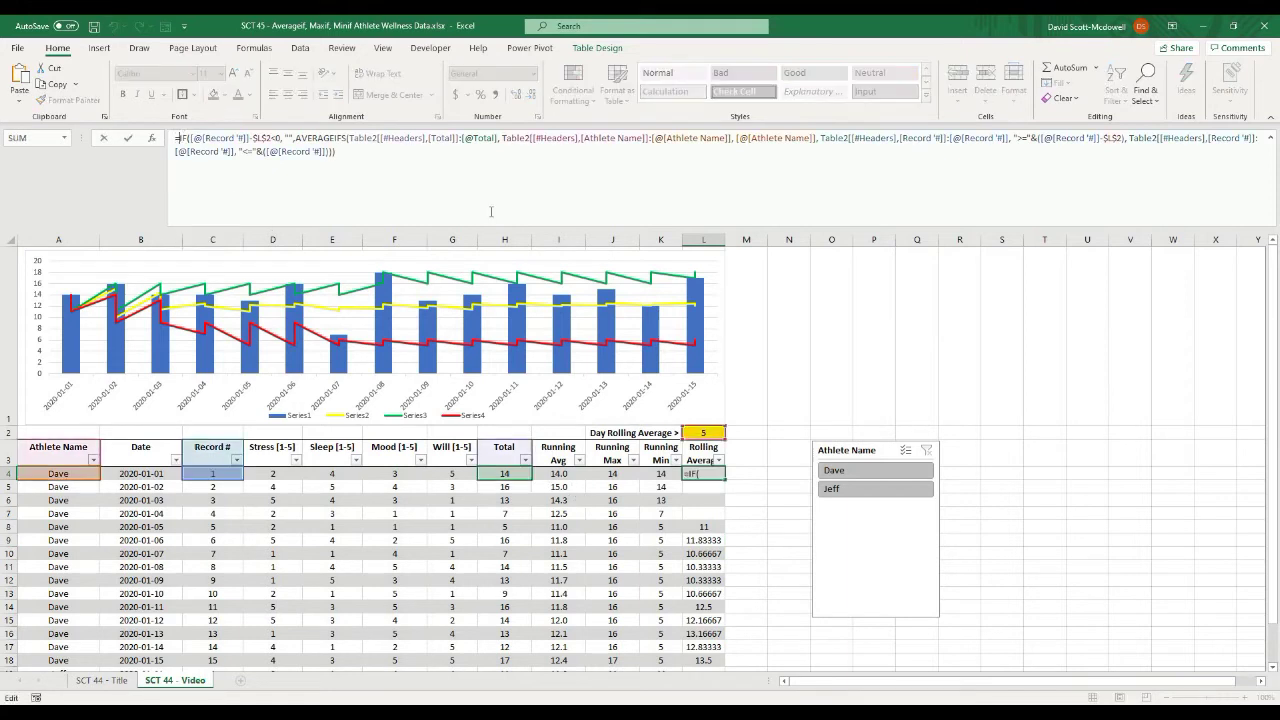
type("iferror")
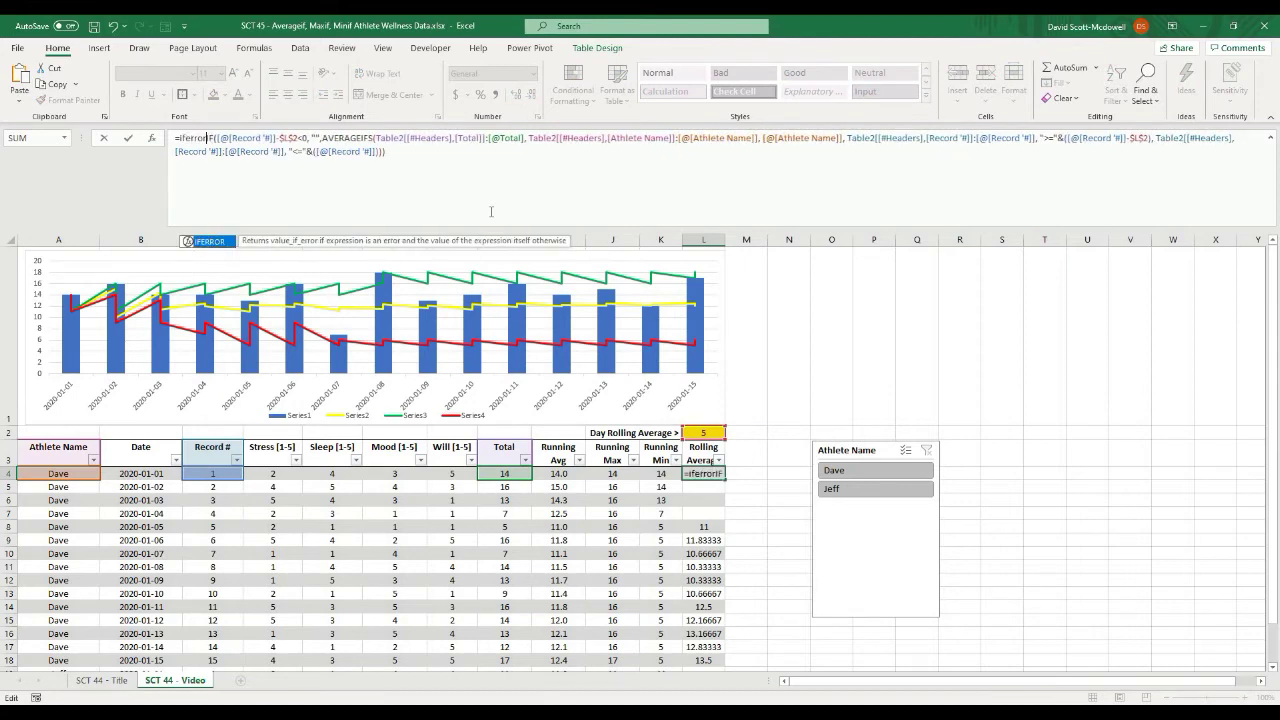
type("(")
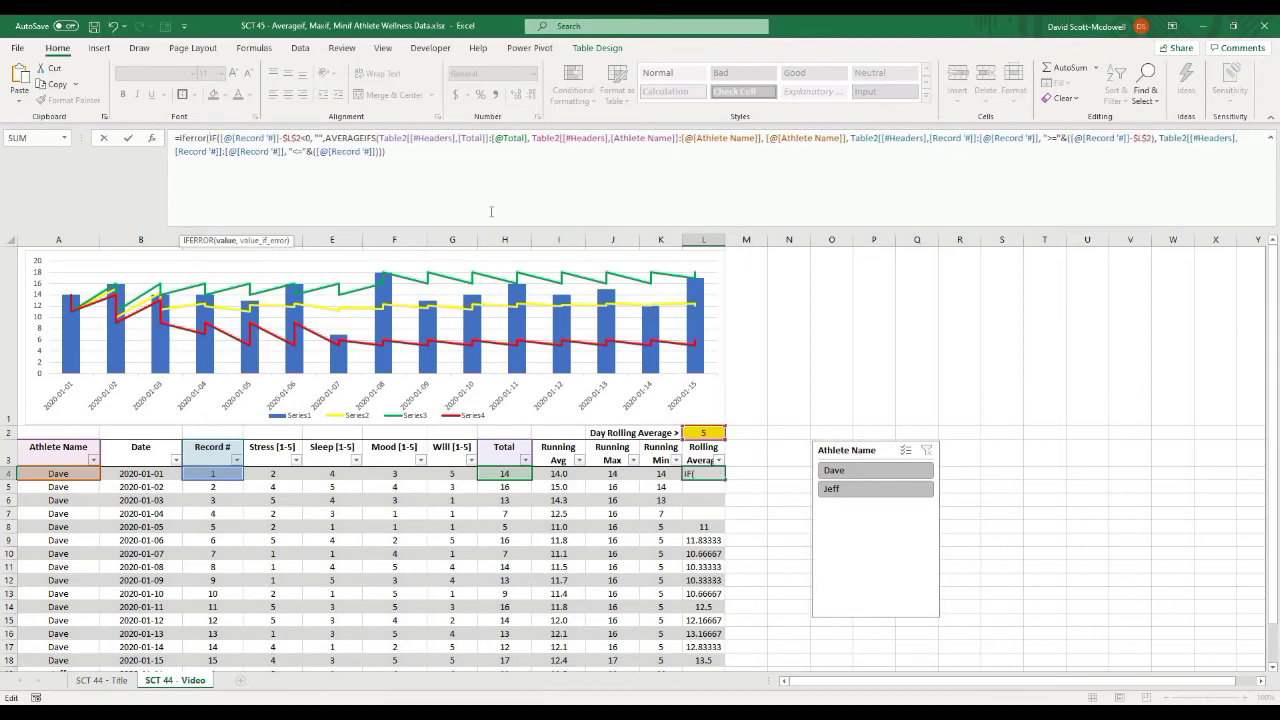
left_click(418, 153)
type(", \"\")")
key("Return")
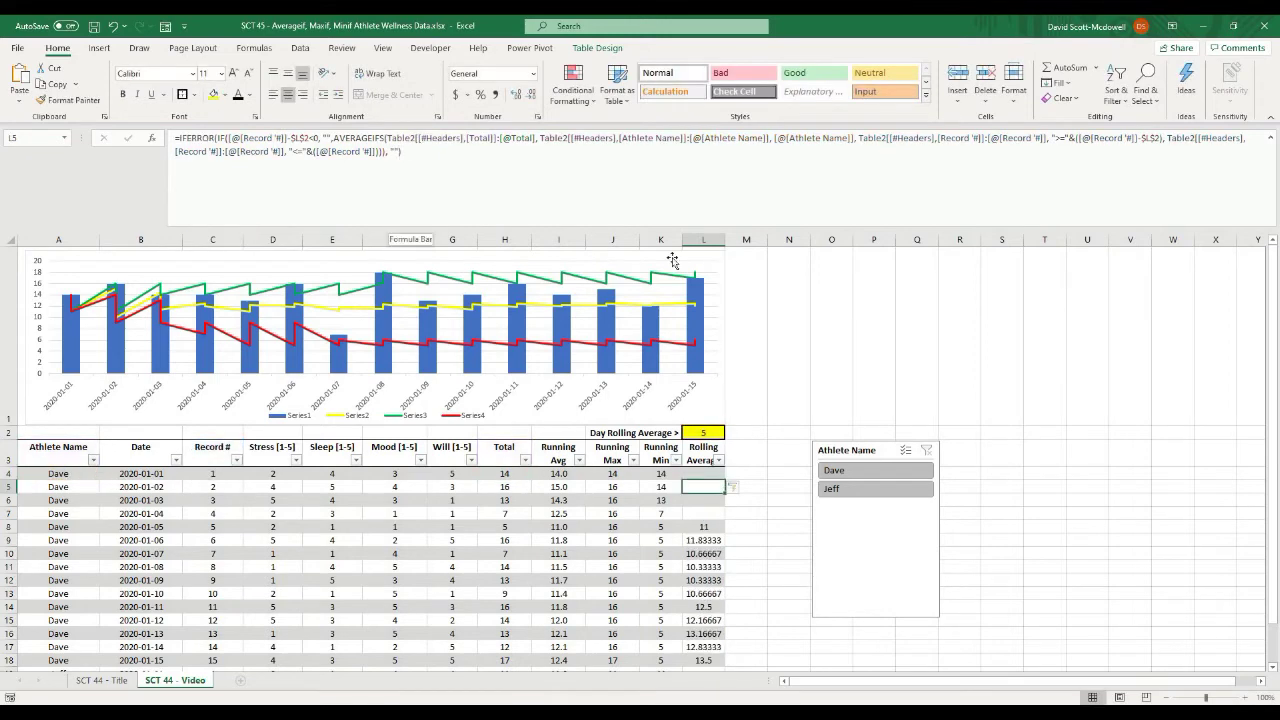
left_click(767, 521)
left_click(745, 470)
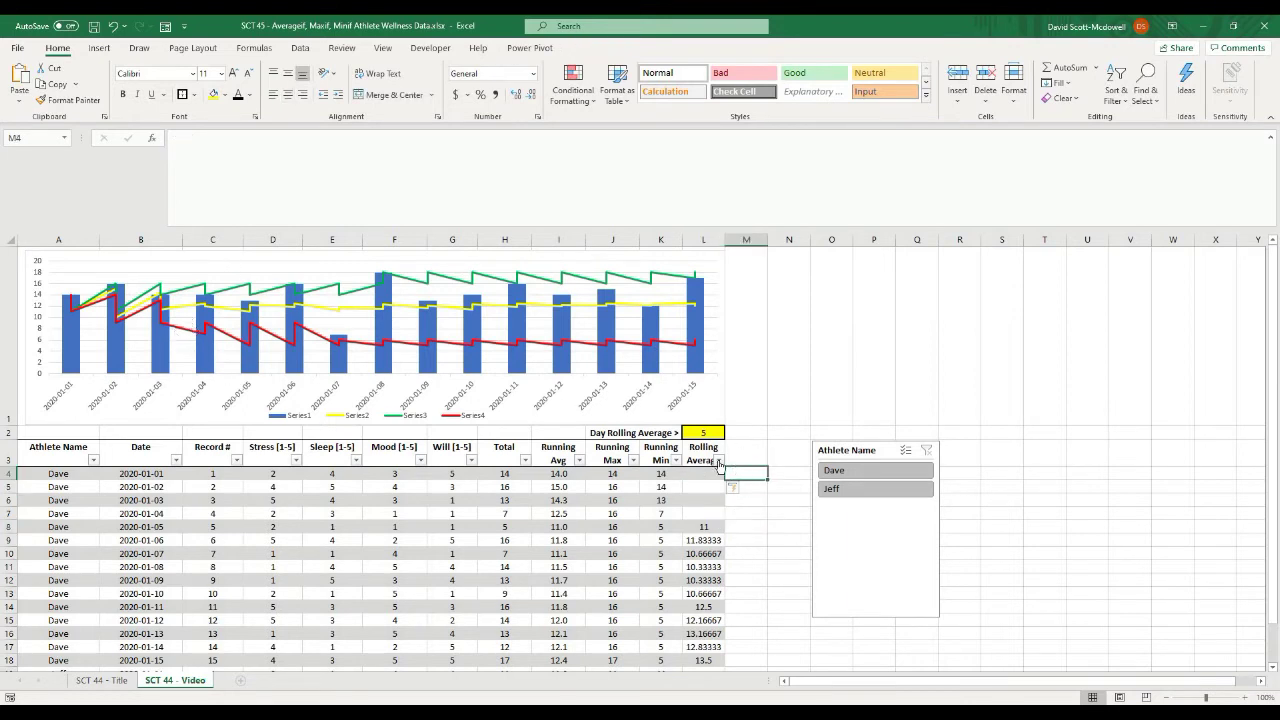
- Add a new series to the chart's data source, picking the Rolling Average column cells as its series name
left_click(700, 388)
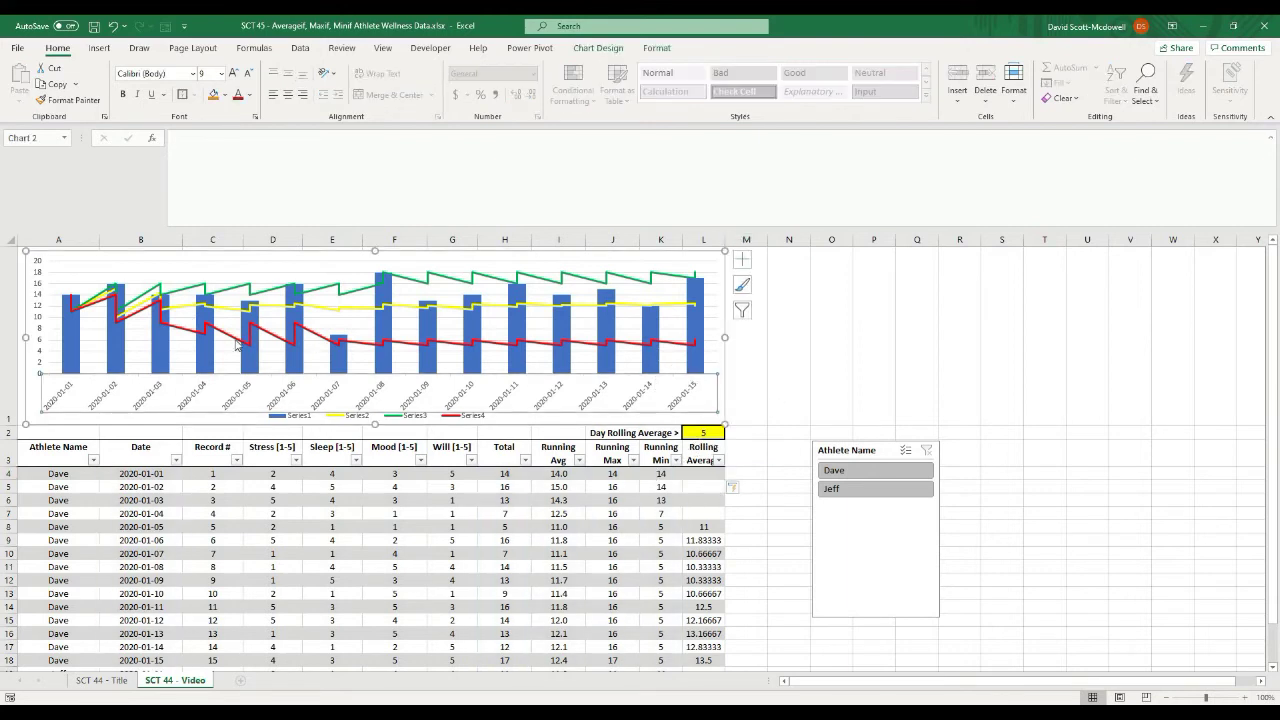
right_click(104, 283)
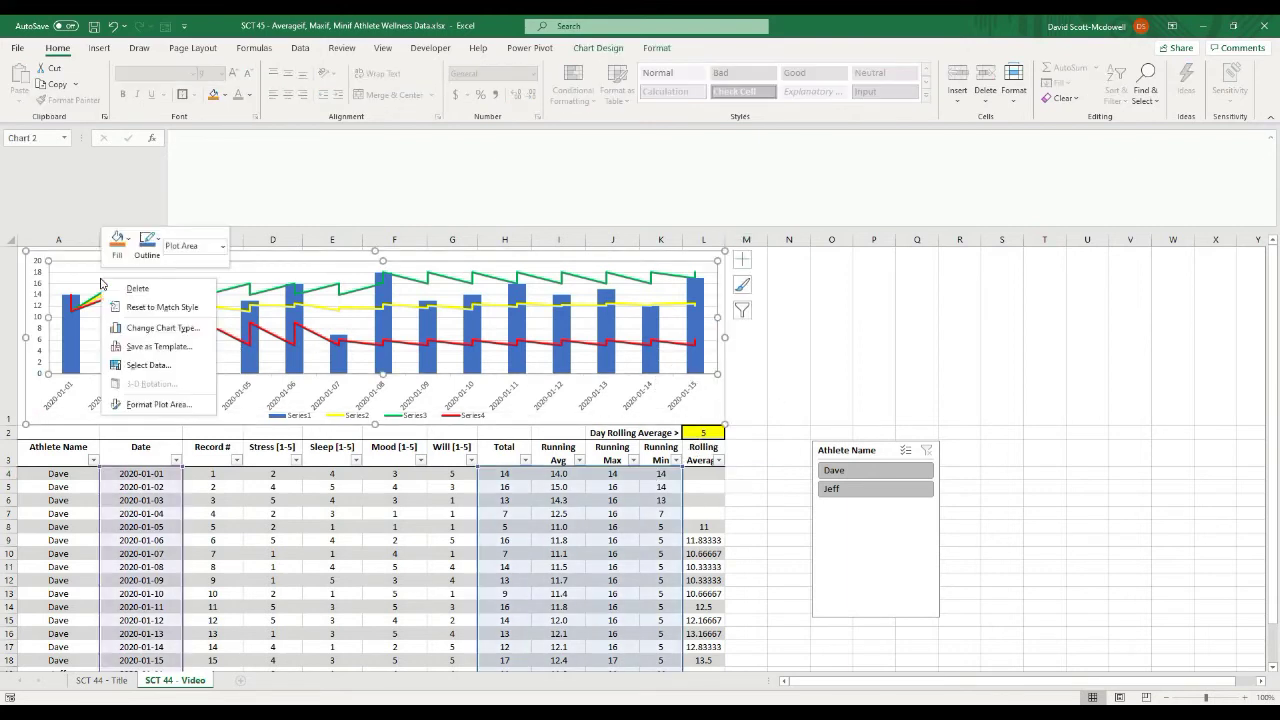
left_click(150, 366)
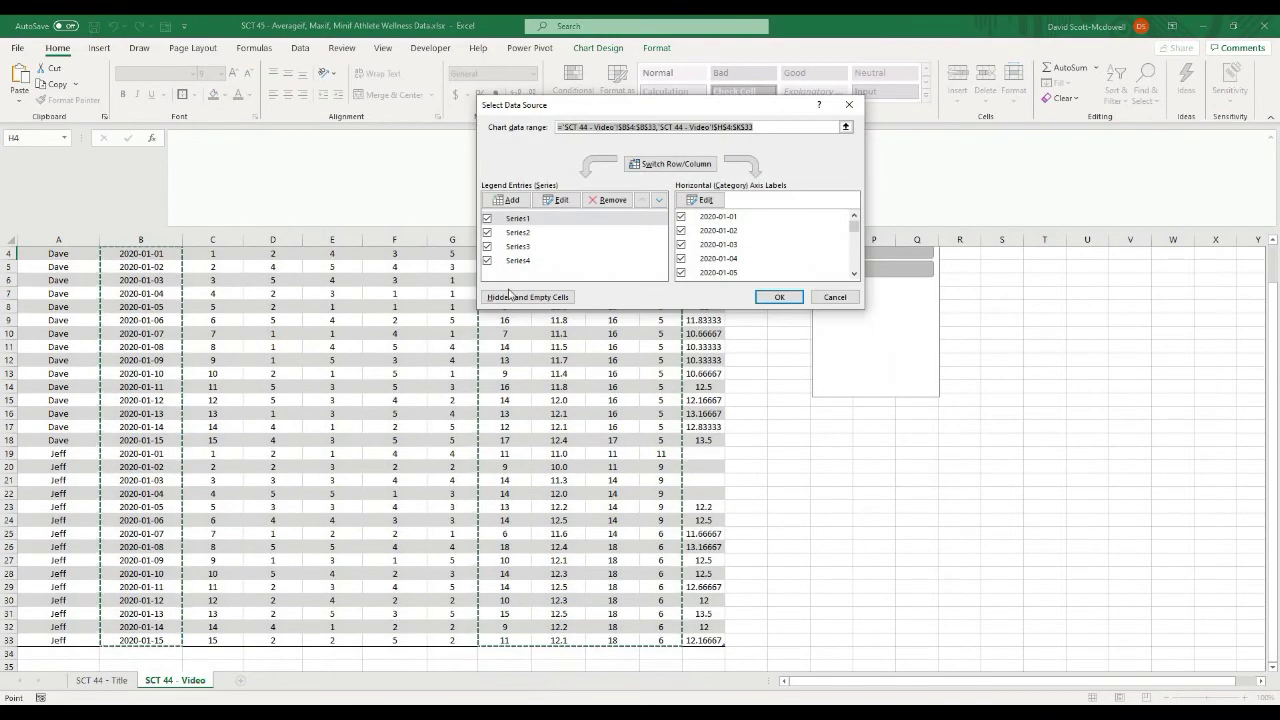
left_click(509, 201)
scroll(792, 351, "up", 2)
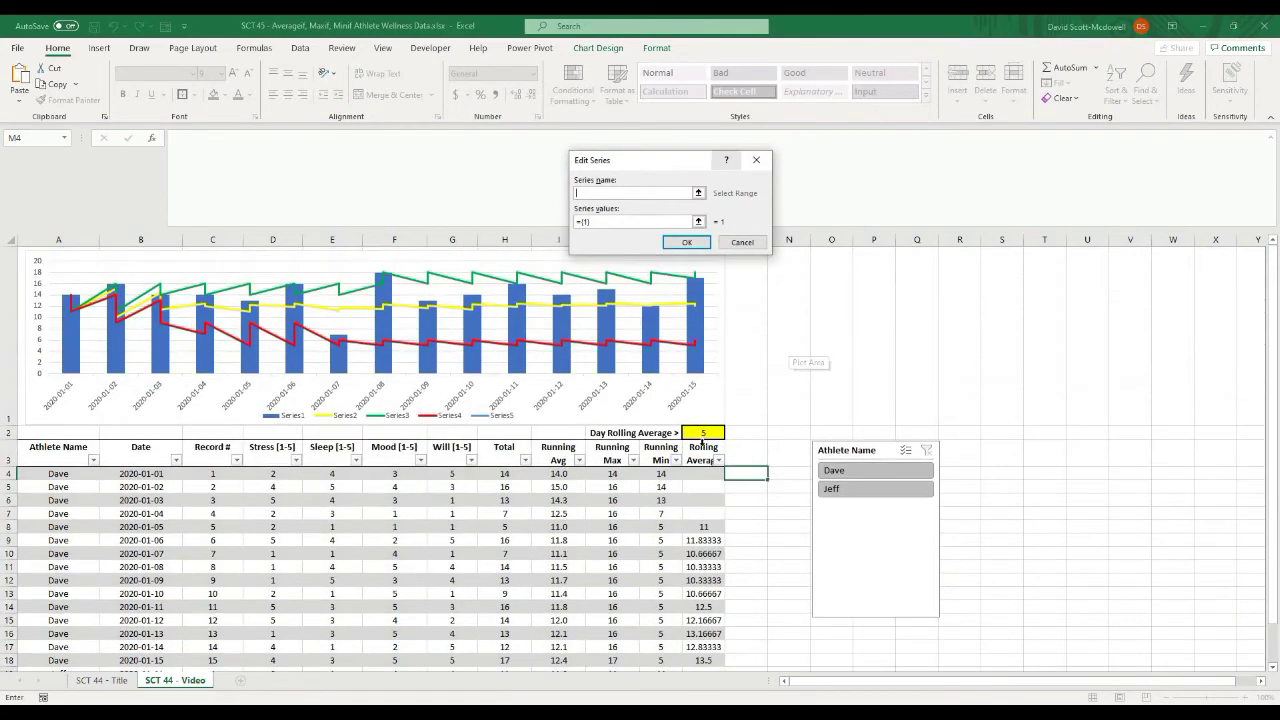
left_click(703, 440)
left_click(687, 242)
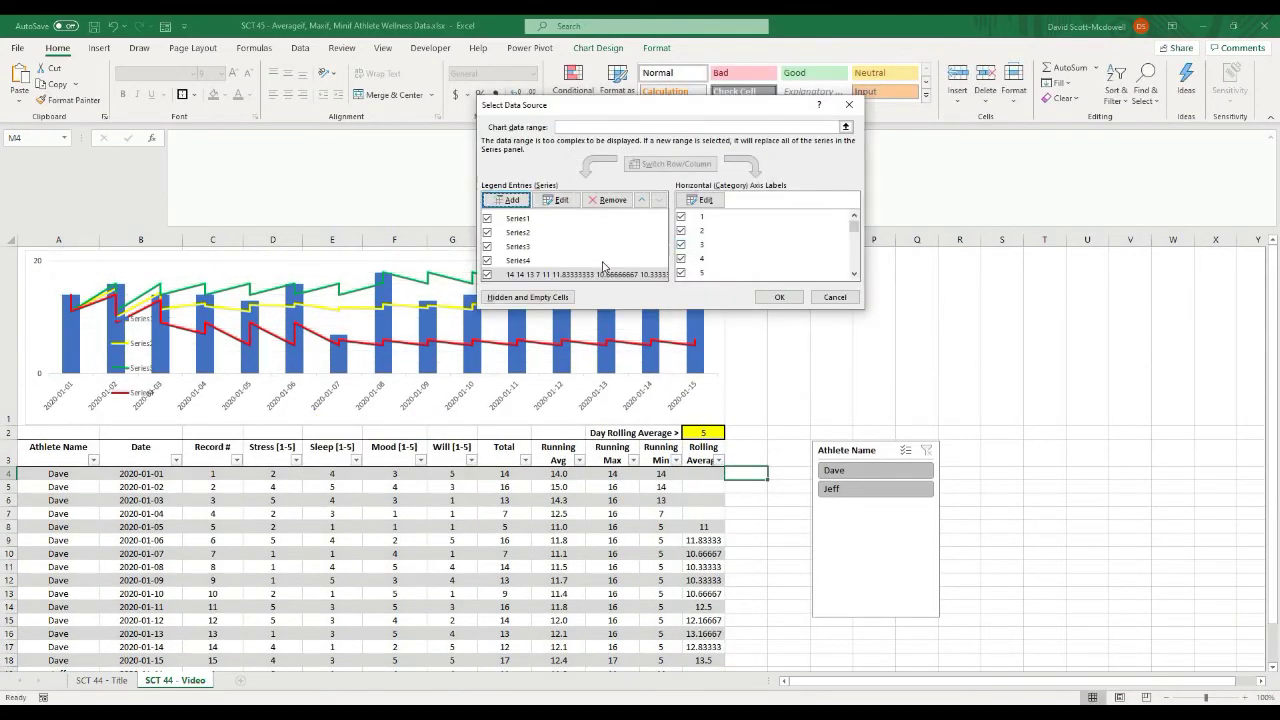
- Add another series to the chart with the Rolling Average cells L4:L33 as its values and no series name
left_click(509, 200)
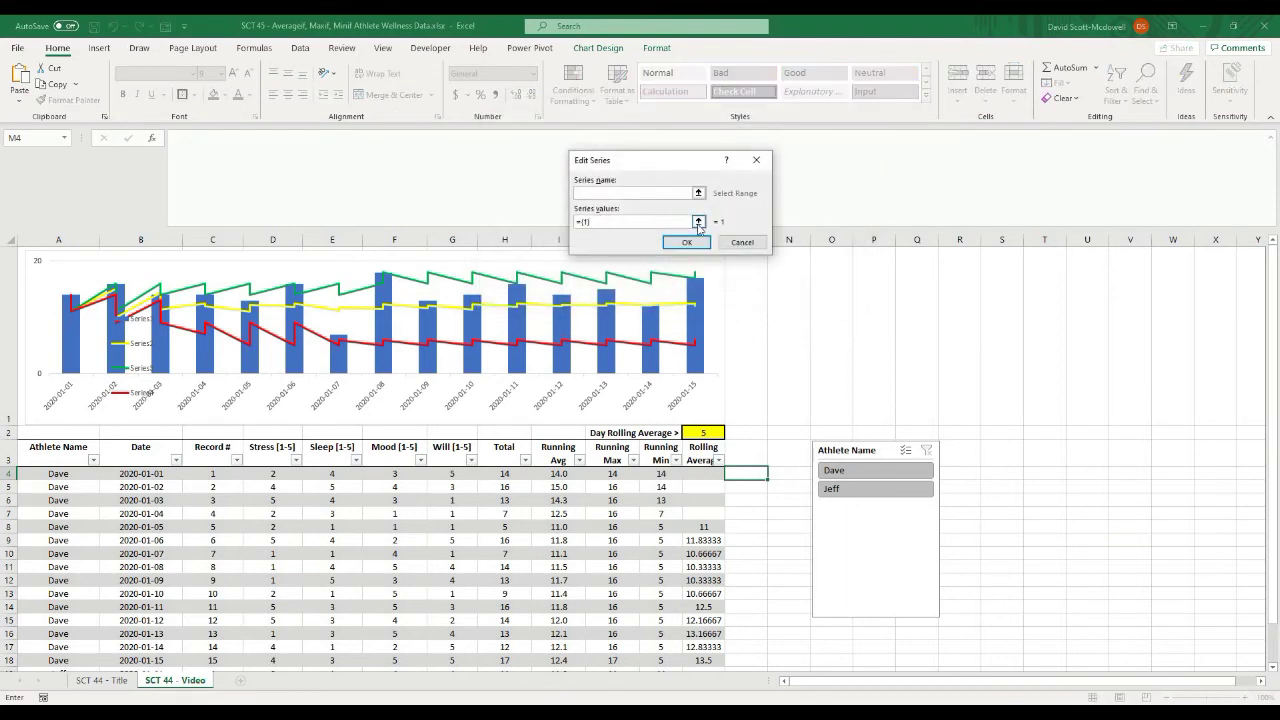
left_click(698, 222)
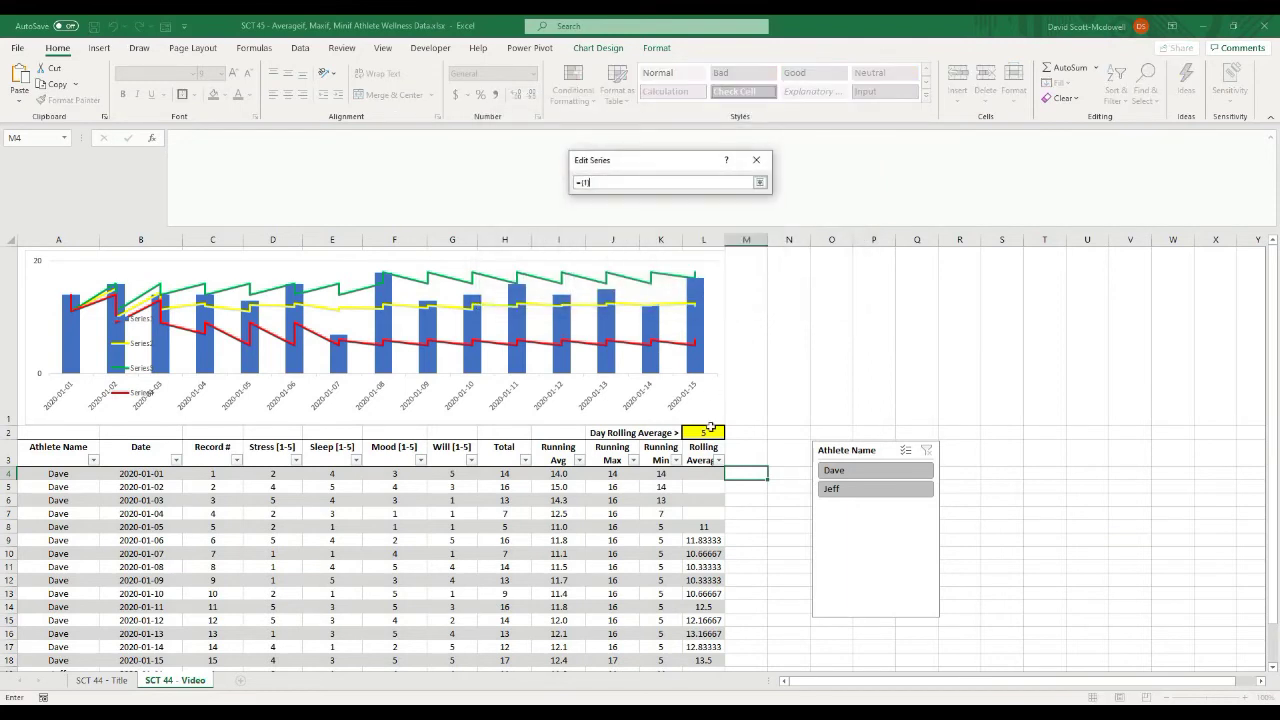
left_click(760, 182)
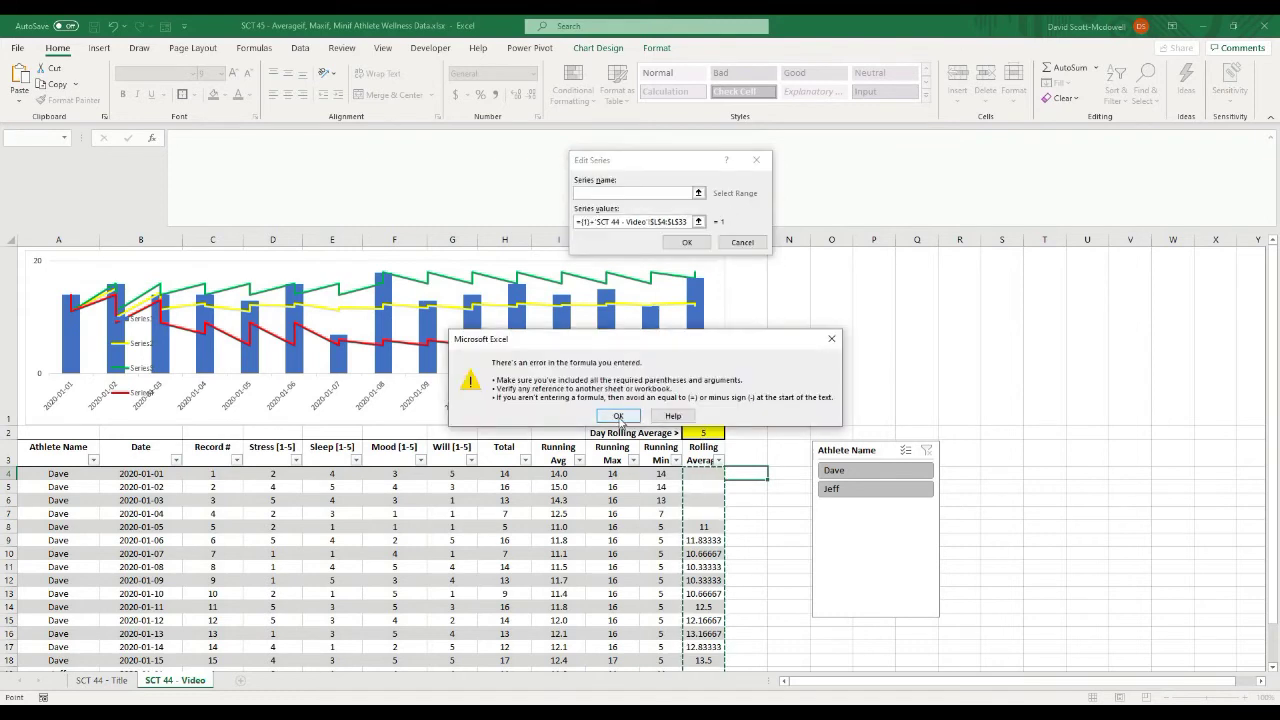
left_click(618, 416)
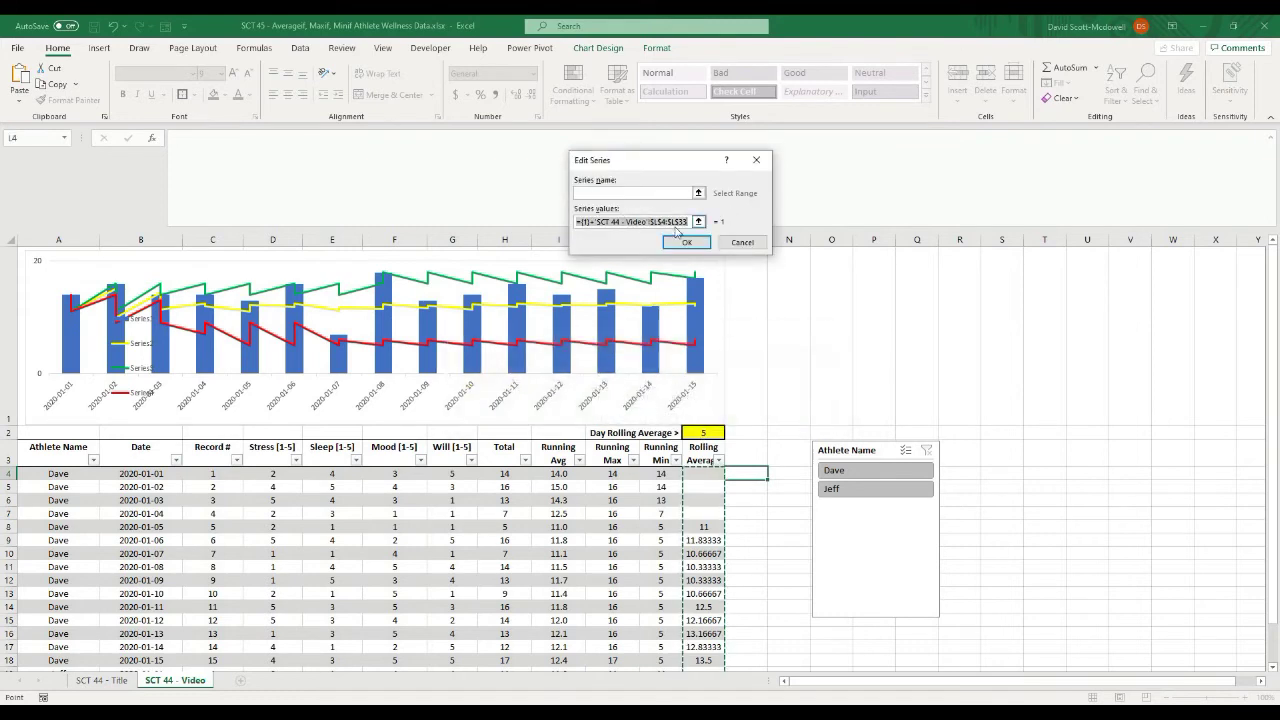
key("BackSpace")
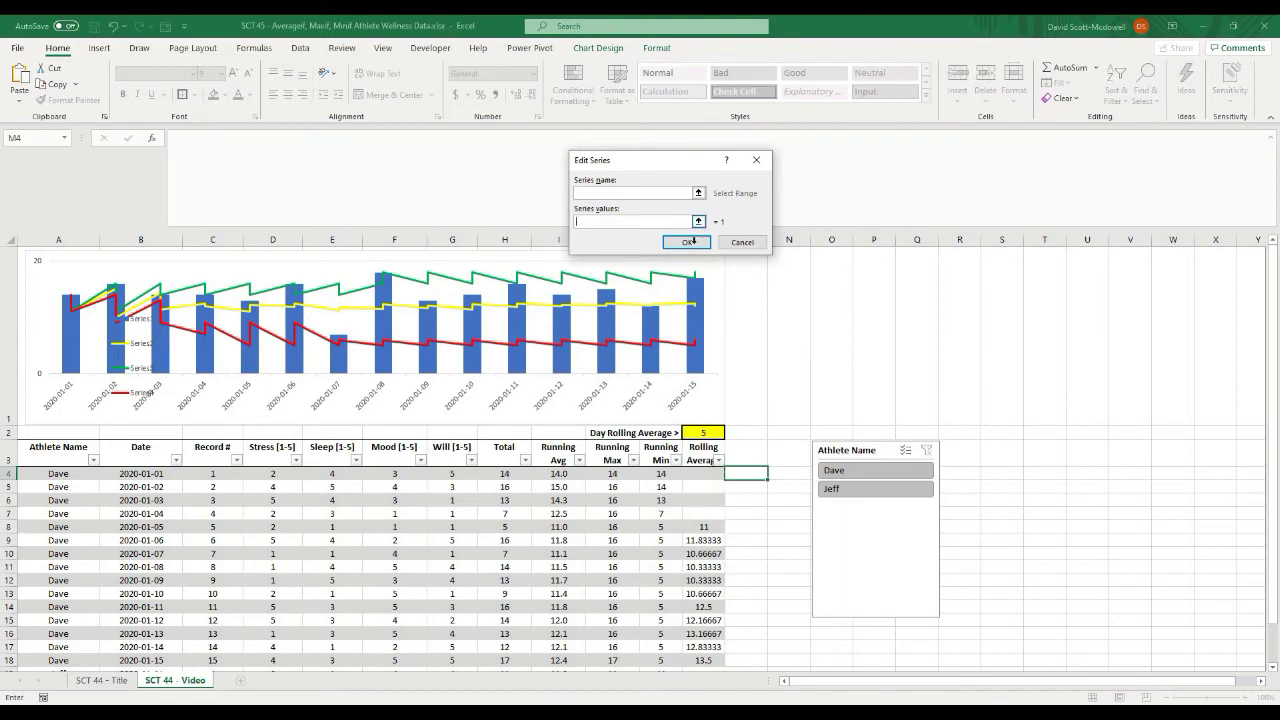
left_click(697, 221)
left_click(703, 473)
key("ctrl+shift+Down")
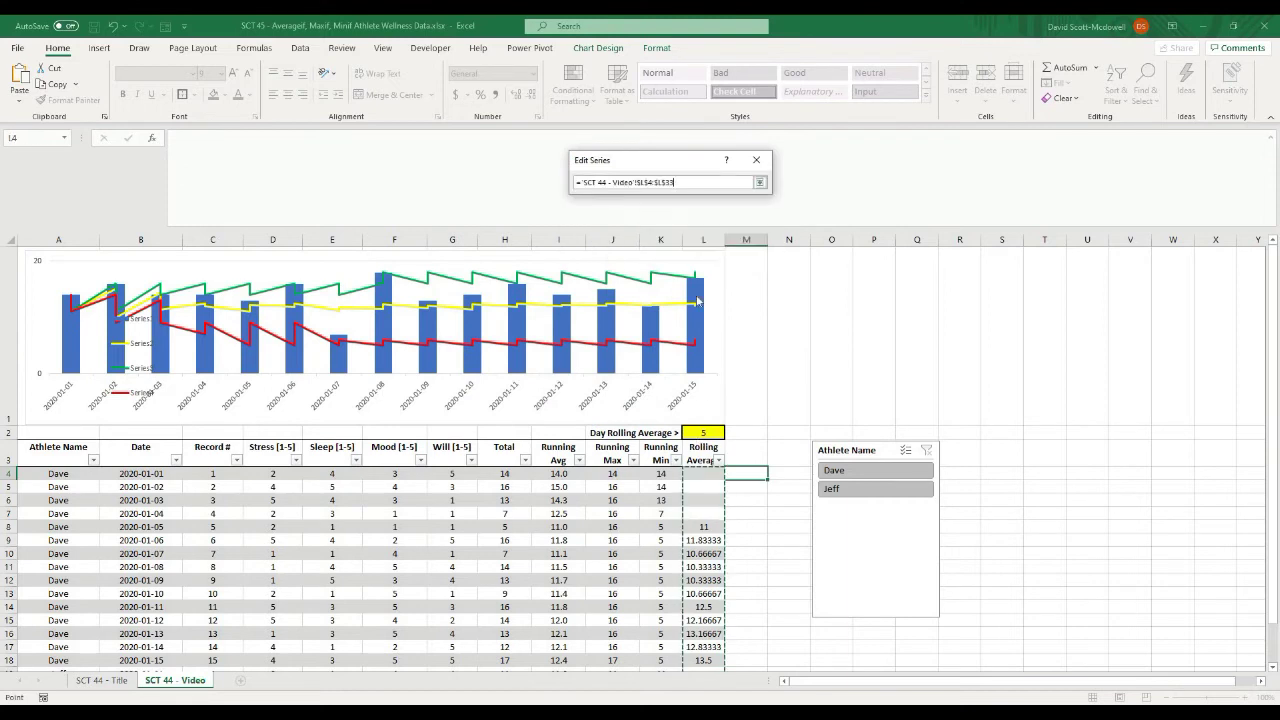
left_click(759, 182)
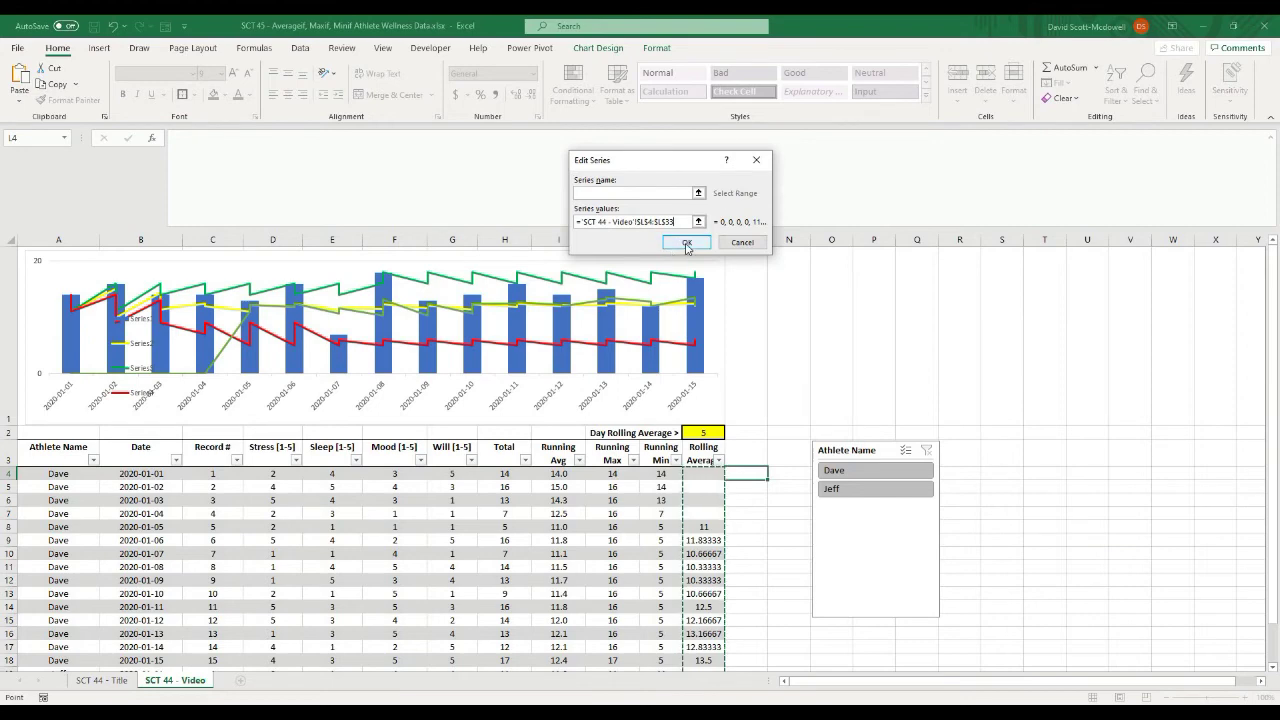
left_click(687, 244)
left_click(779, 297)
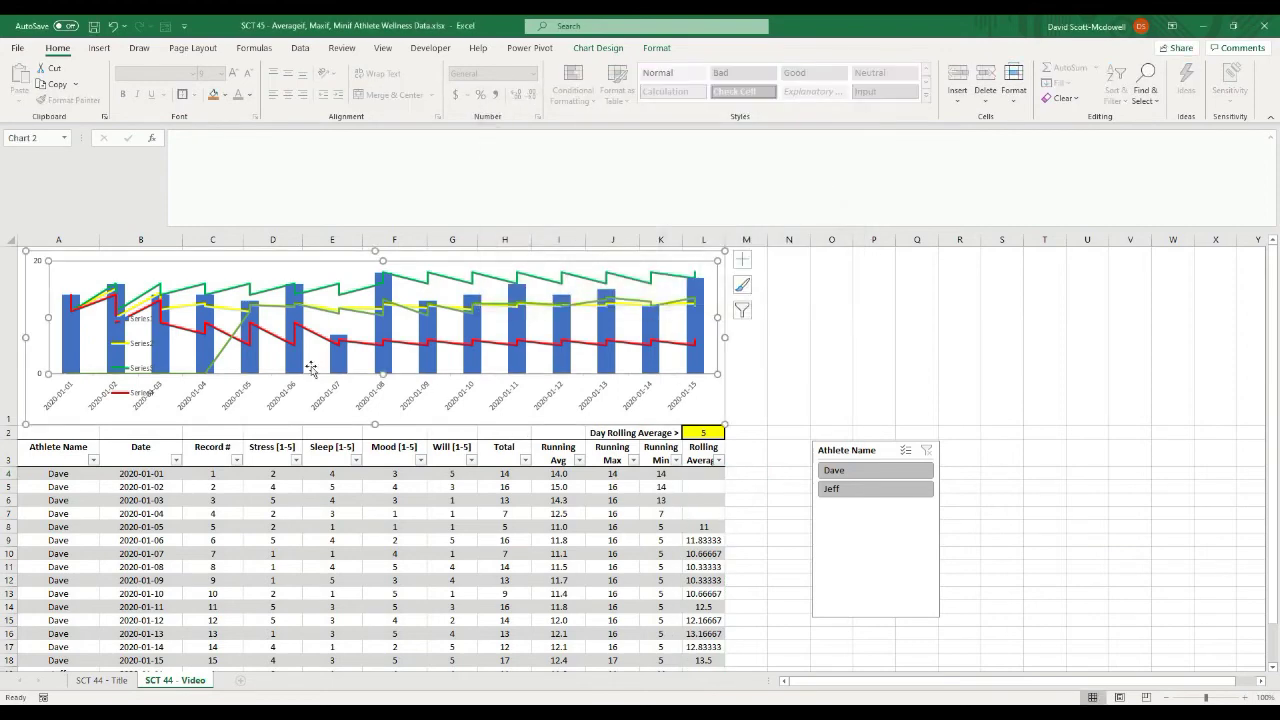
- Set the outline color of the rolling average line in the chart to dark red
left_click(57, 281)
left_click(220, 352)
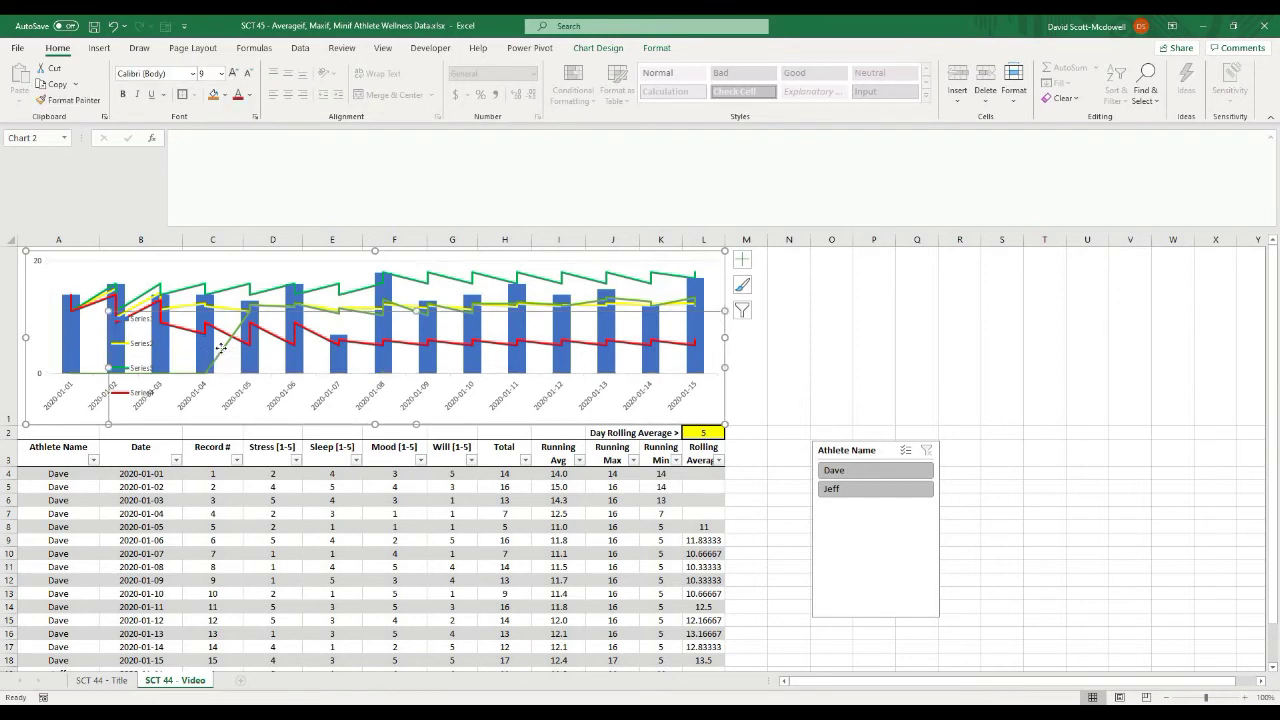
left_click(270, 310)
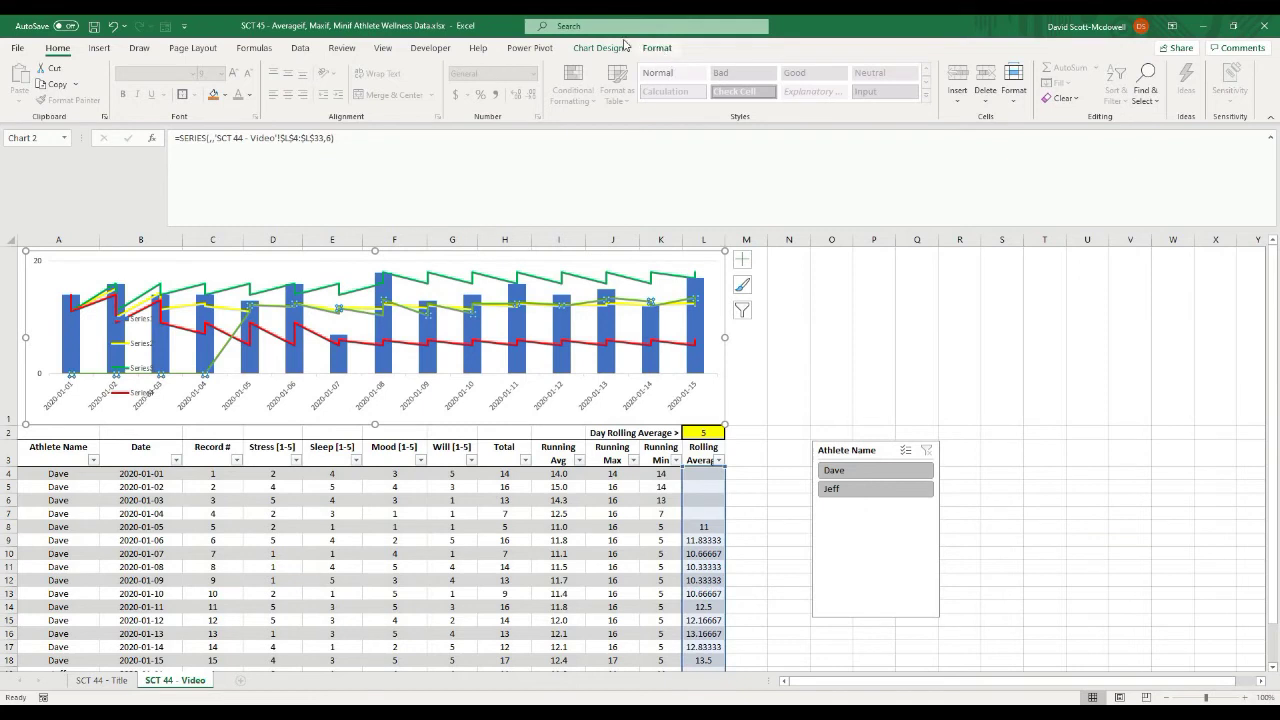
left_click(658, 48)
left_click(522, 83)
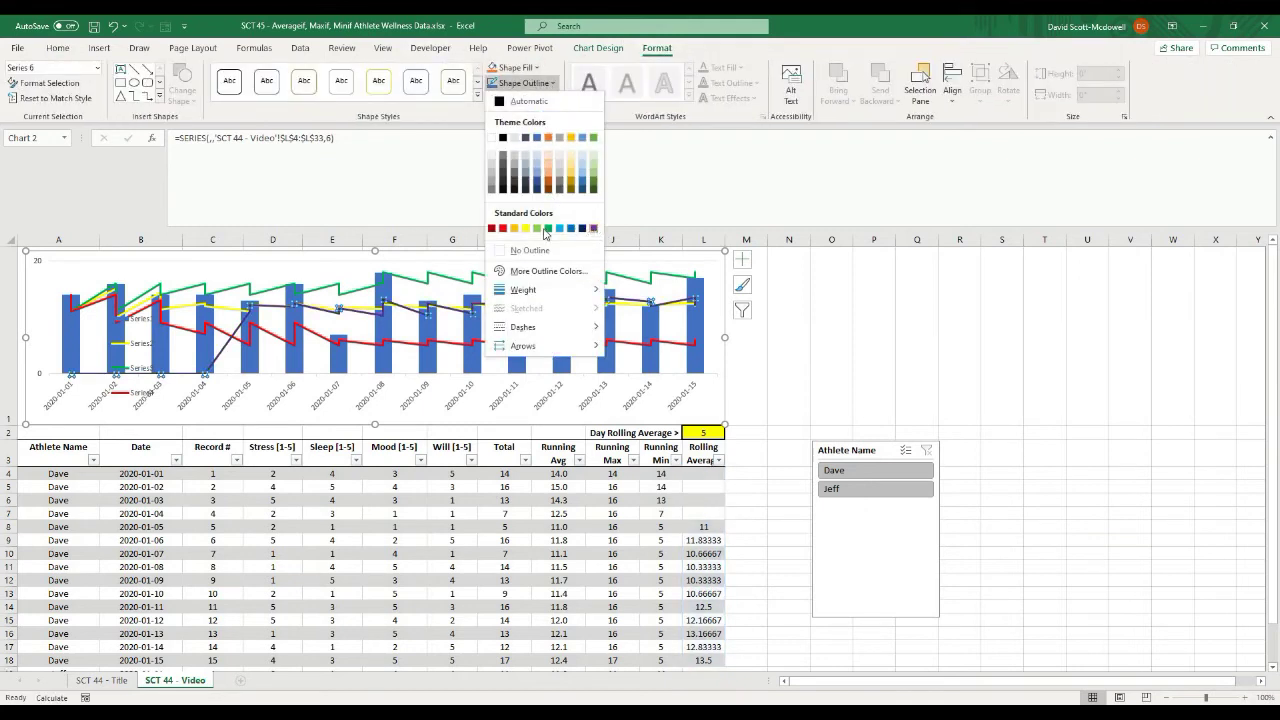
left_click(492, 228)
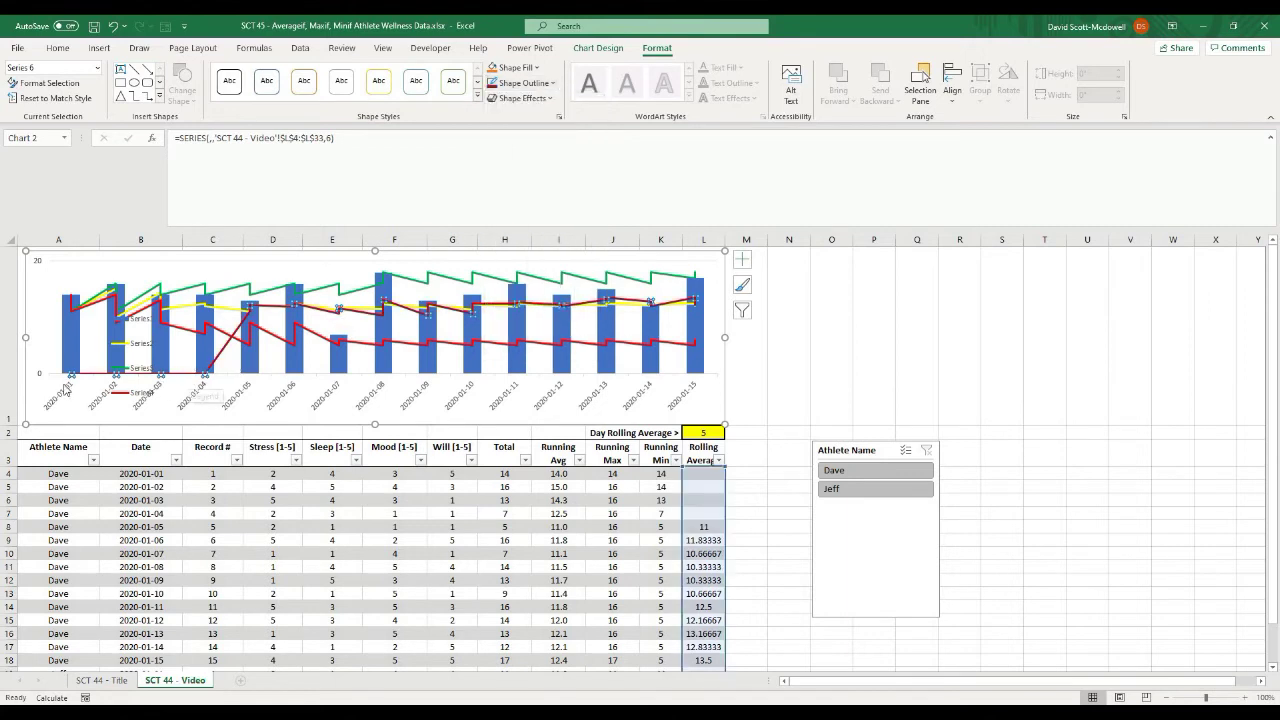
left_click(73, 262)
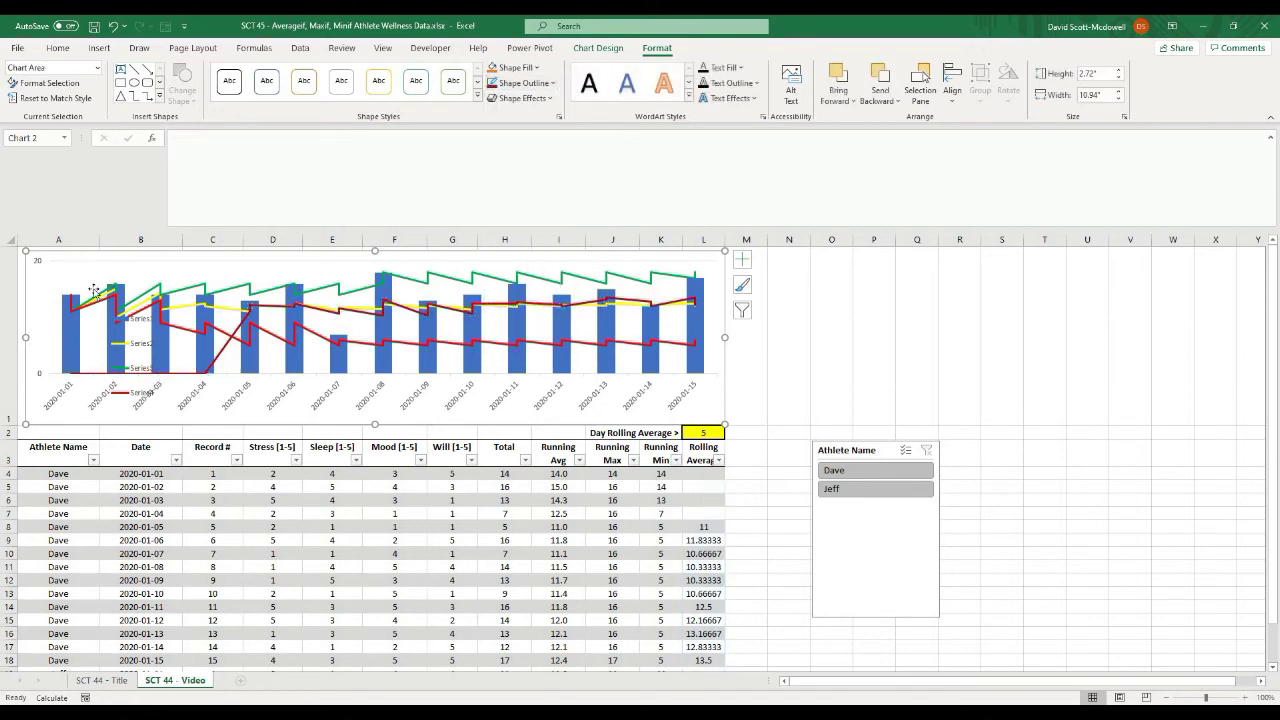
- Filter the table to the first athlete listed in the slicer and delete the legend from the chart
left_click(840, 470)
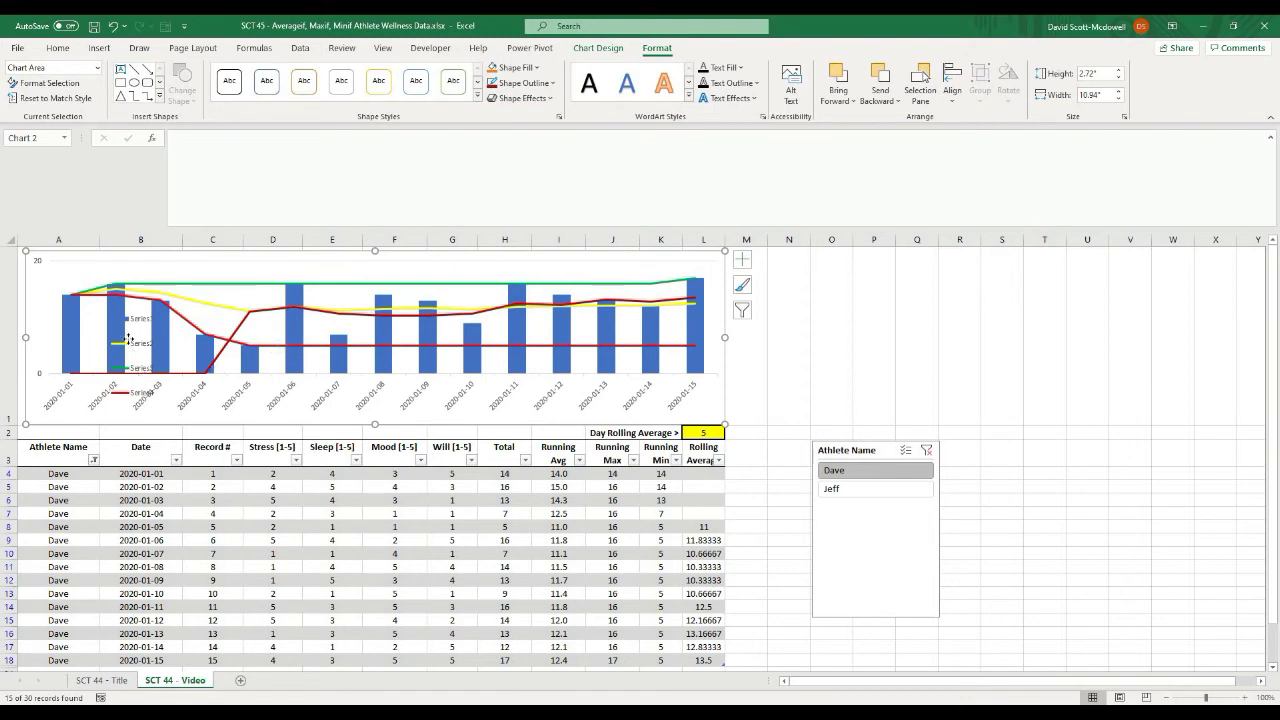
left_click(142, 378)
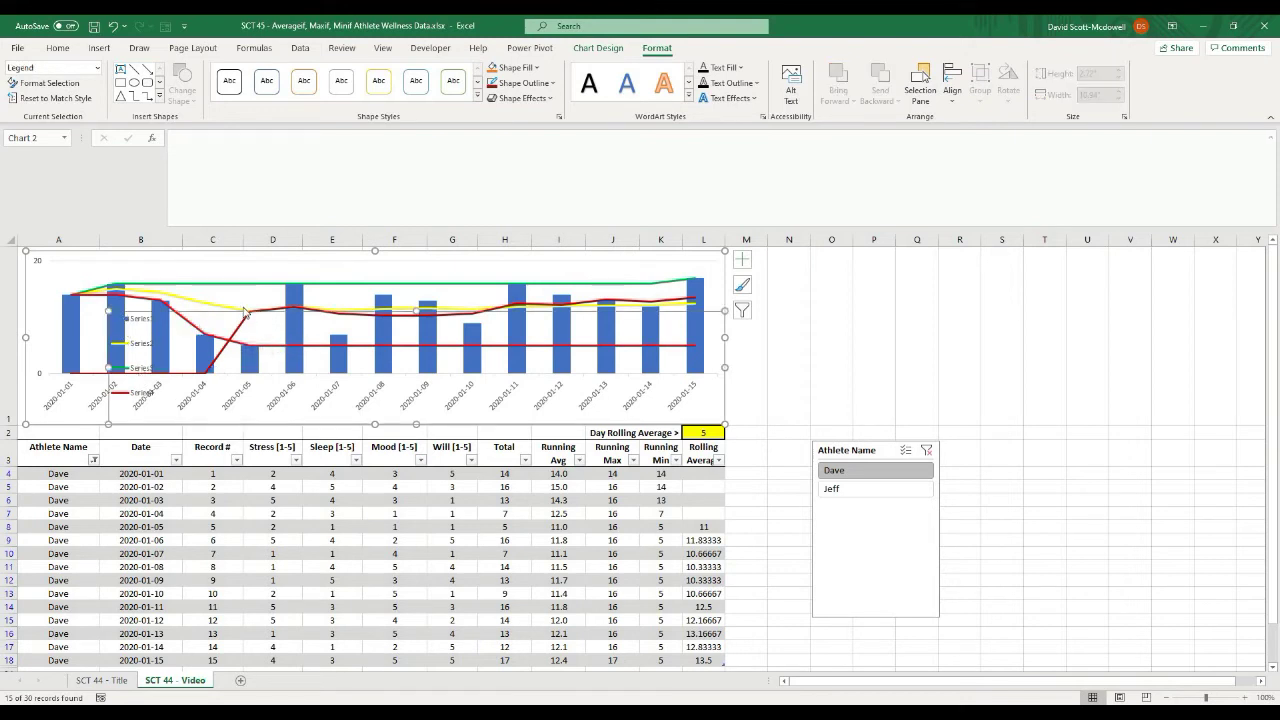
key("Delete")
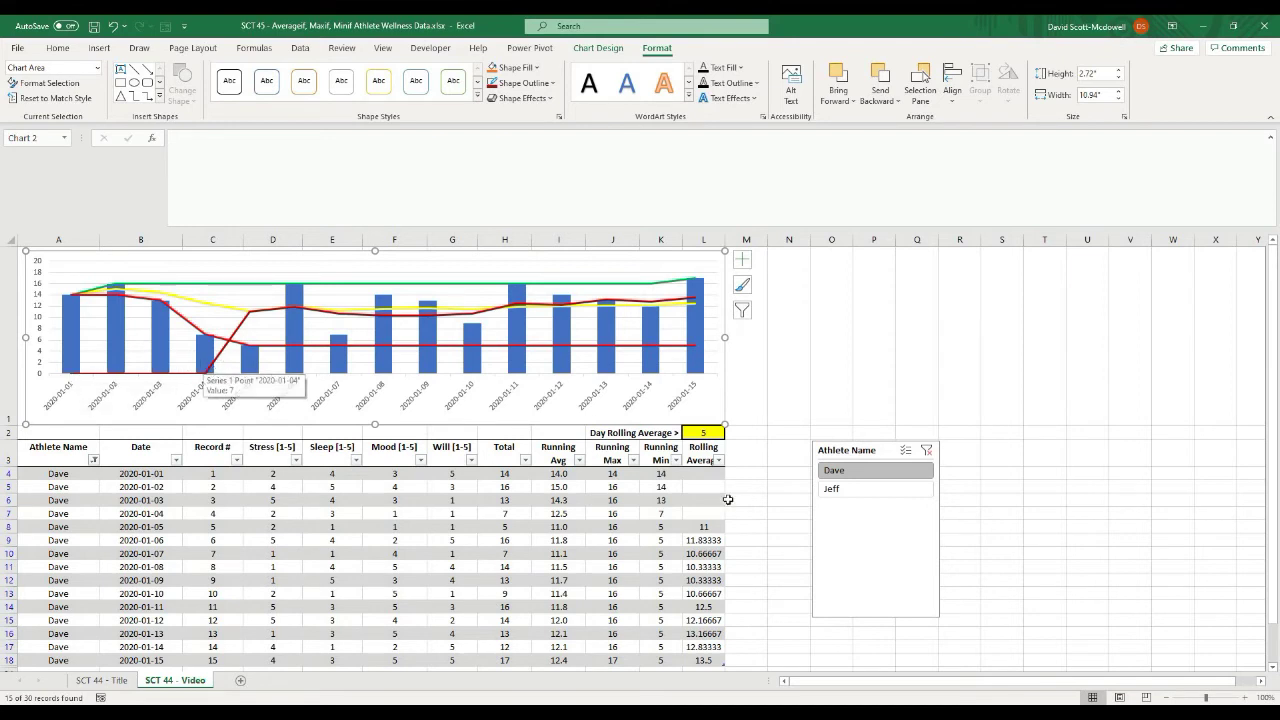
- Try day counts of 3 and 4 in L2 to test the rolling average line on the chart
left_click(714, 432)
type("3")
key("Return")
left_click(717, 432)
type("3")
key("Return")
left_click(716, 432)
type("4")
key("Return")
- Change the day count in L2 to 7 to test a longer rolling average
left_click(716, 432)
type("5")
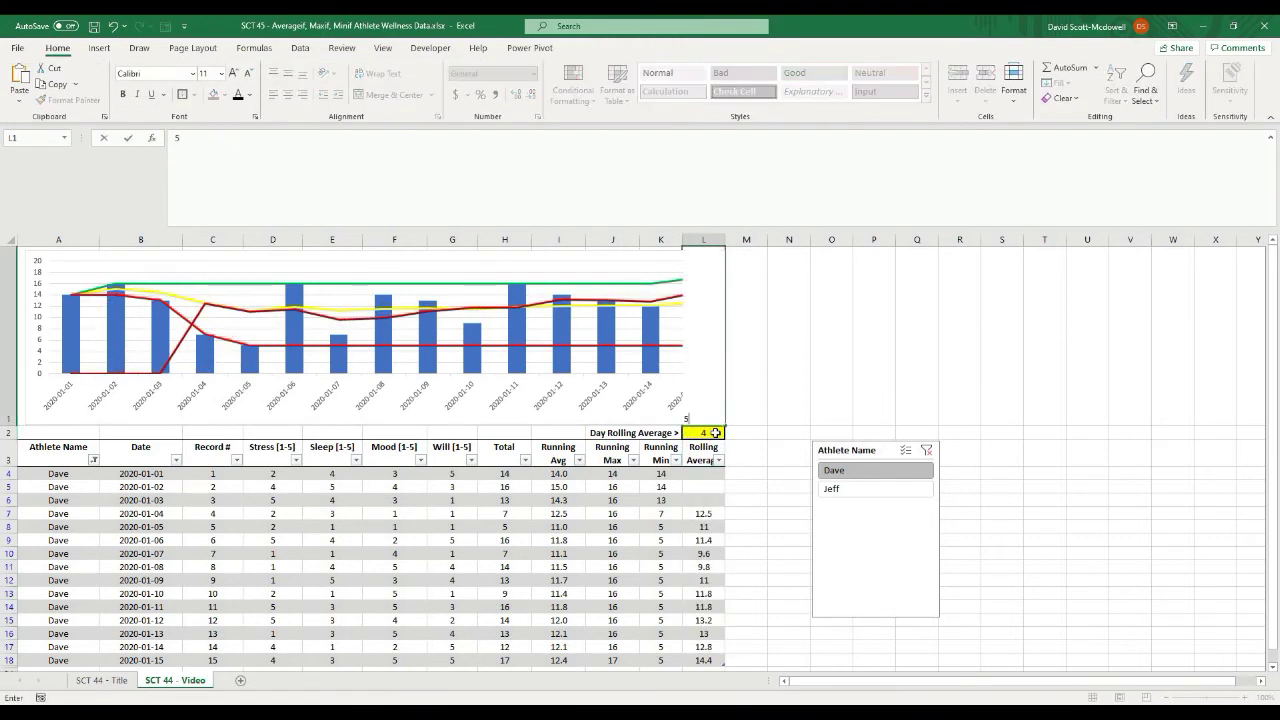
key("Return")
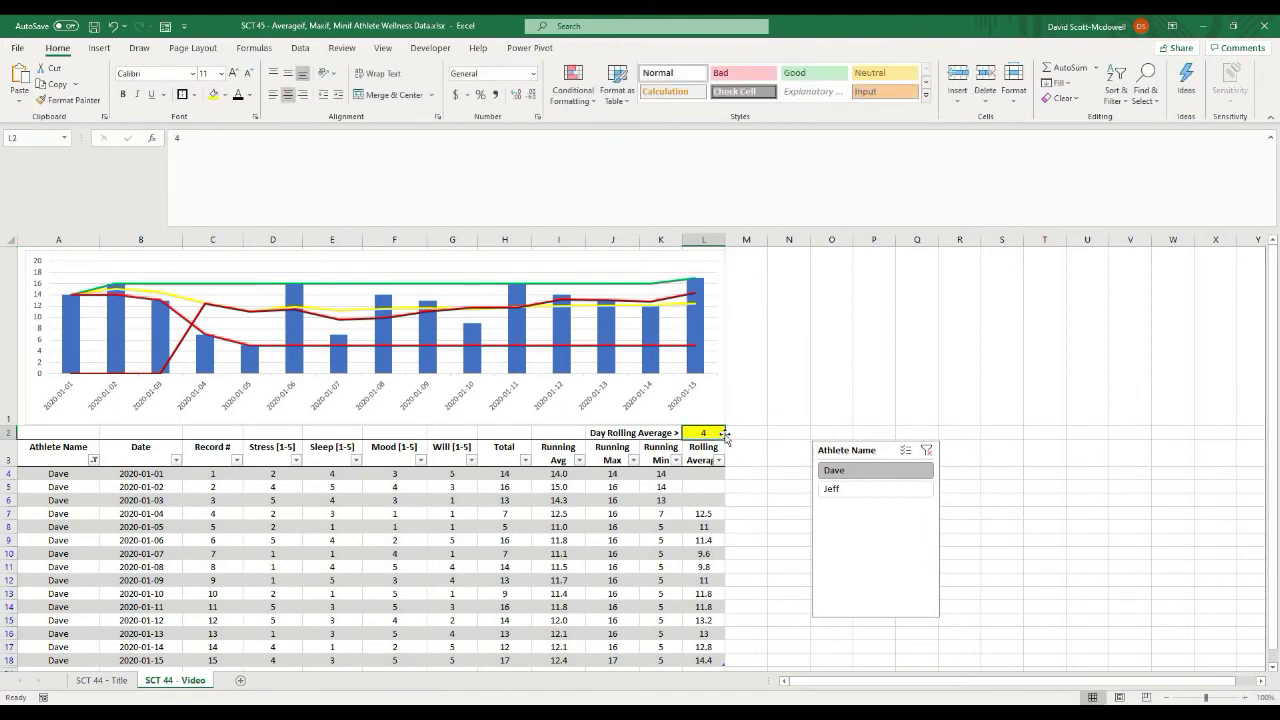
type("7")
key("Return")
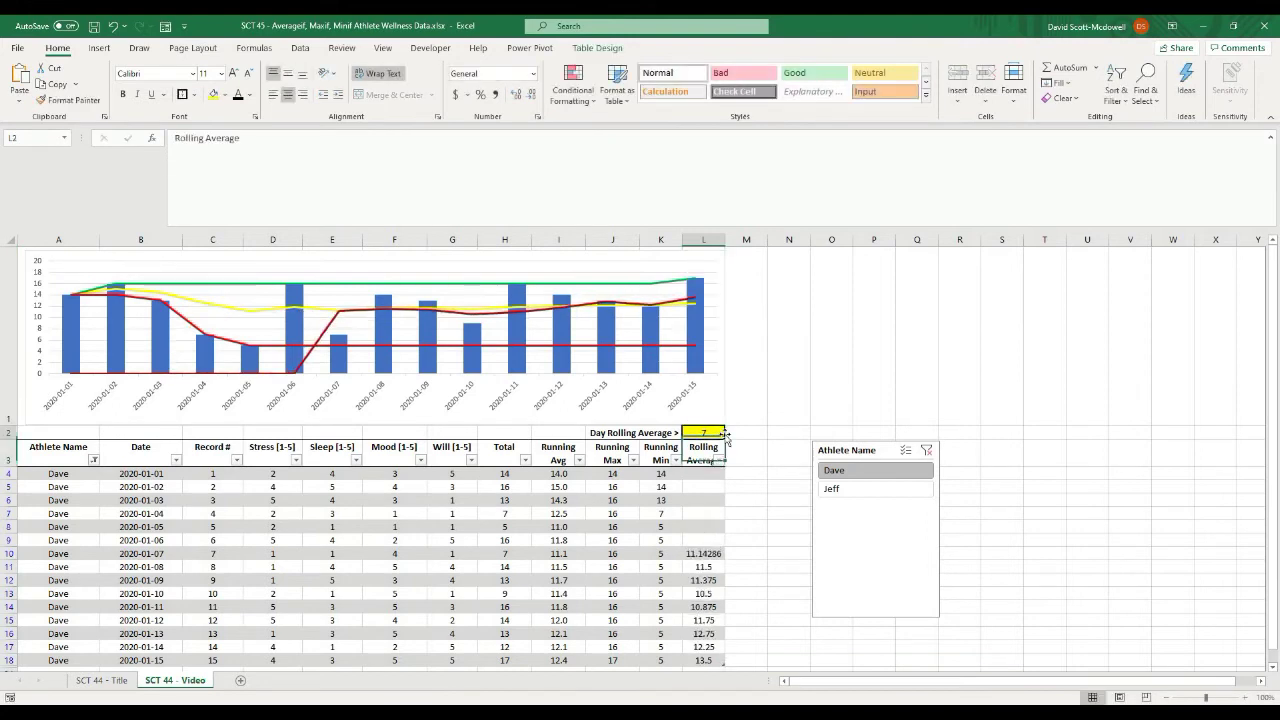
- Clear the day count in L2 and enter 1 instead
left_click(716, 433)
key("Delete")
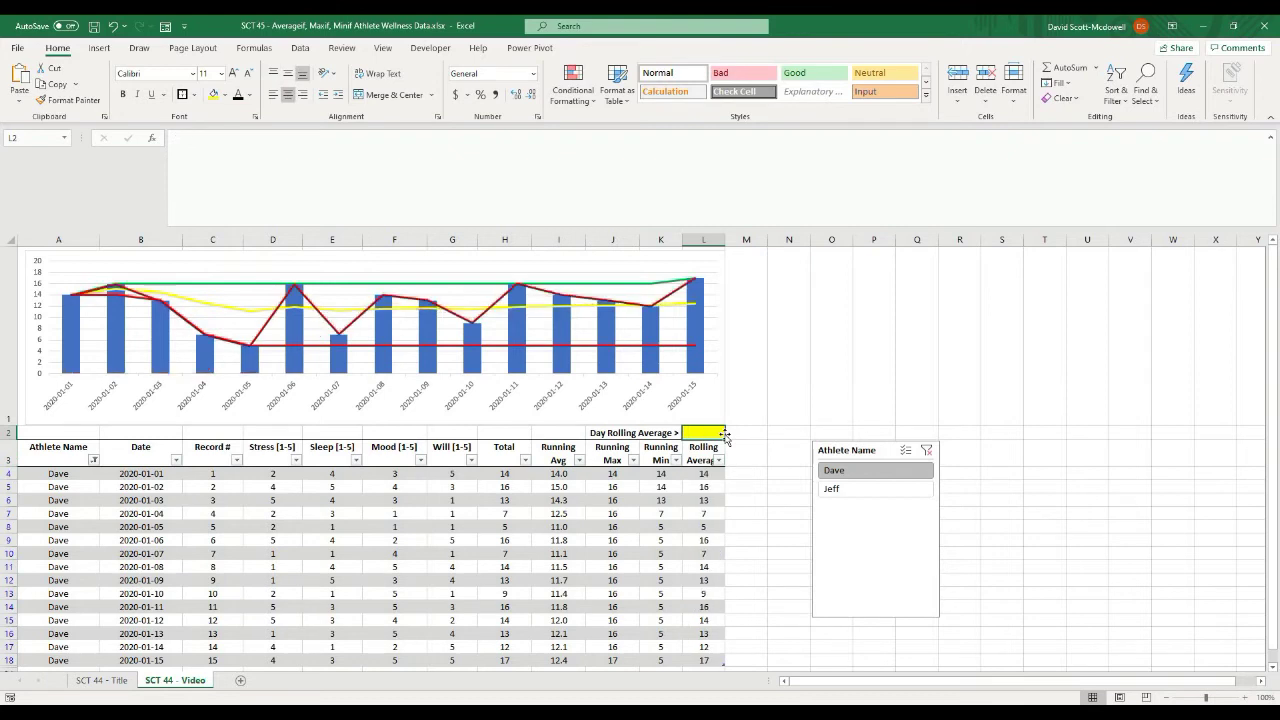
type("1")
key("Return")
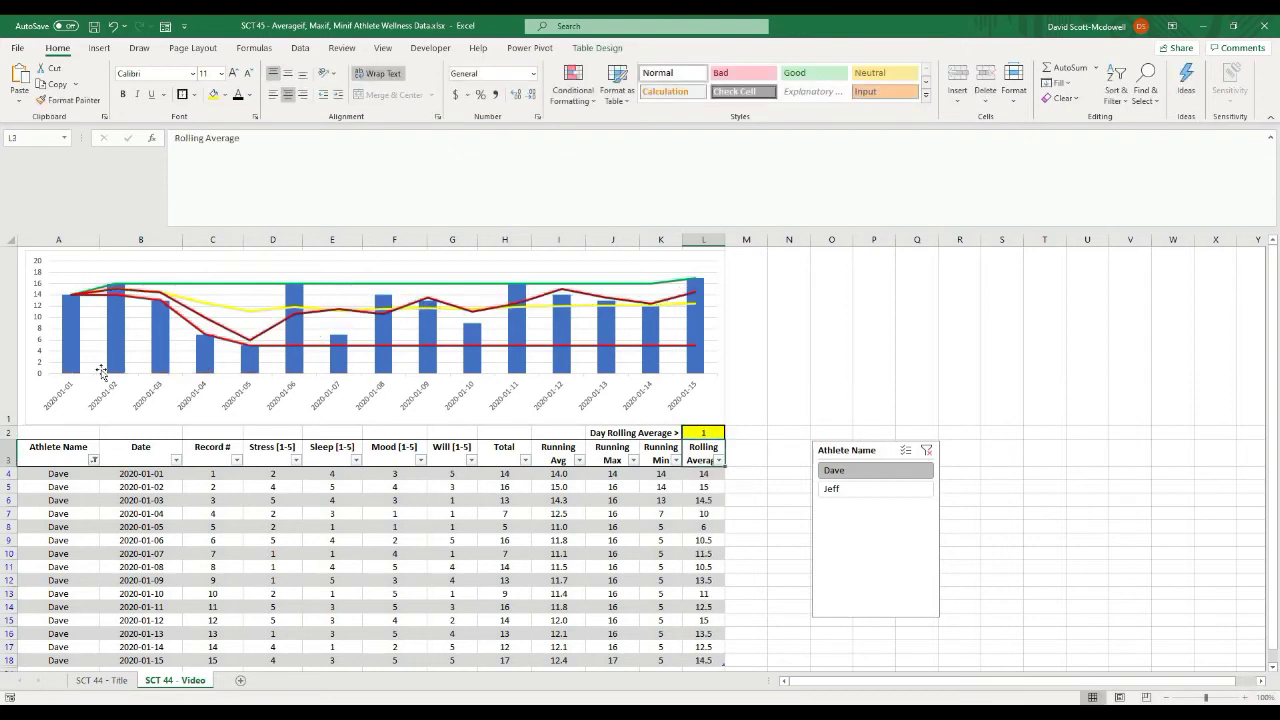
- Try a day count of 2 in L2, and set it to 3
left_click(703, 431)
type("2")
key("Return")
key("Up")
type("3")
key("Return")
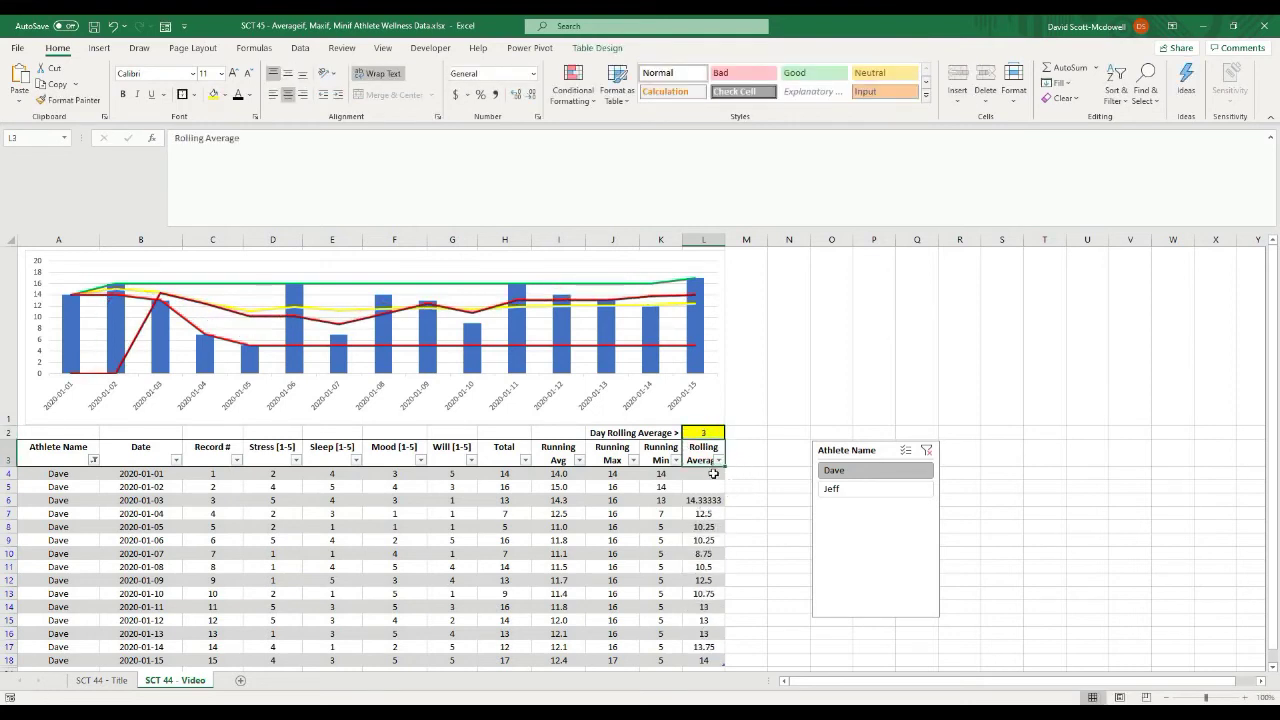
- Replace both "" results in the L4 Rolling Average formula with NA() and check the first cells of the column
left_click(710, 473)
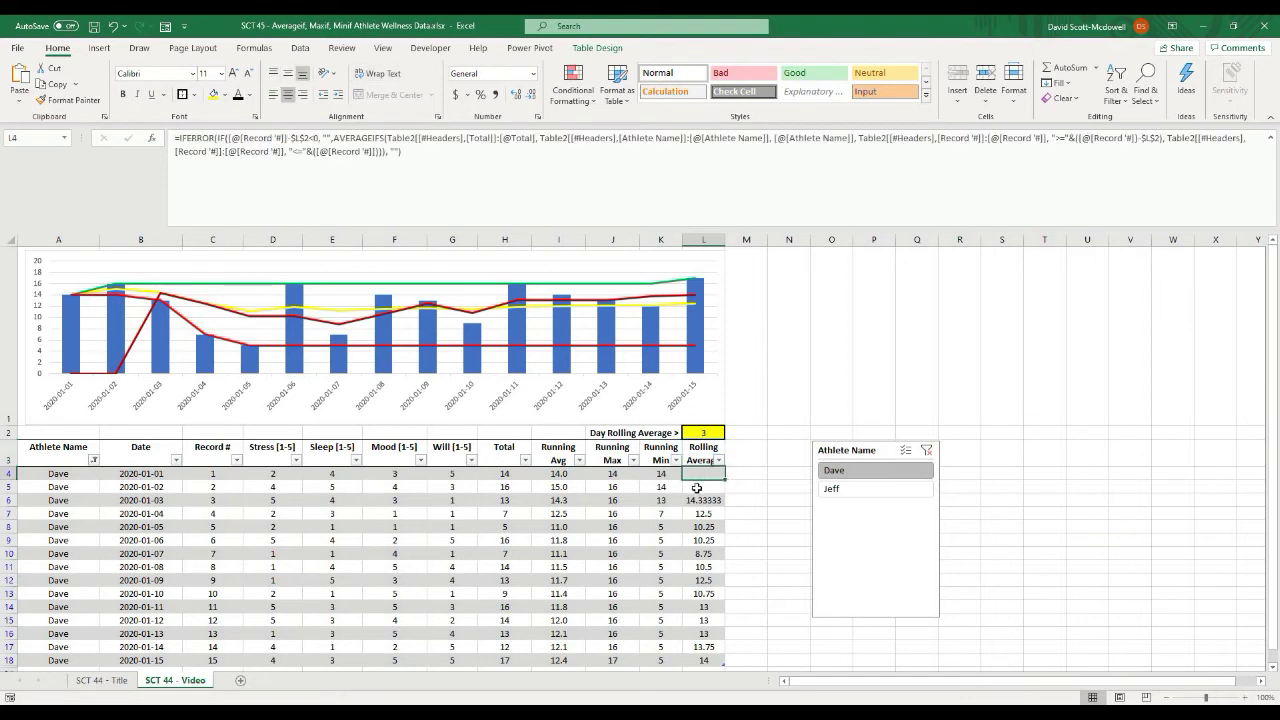
left_click(742, 471)
left_click(700, 473)
left_click(327, 136)
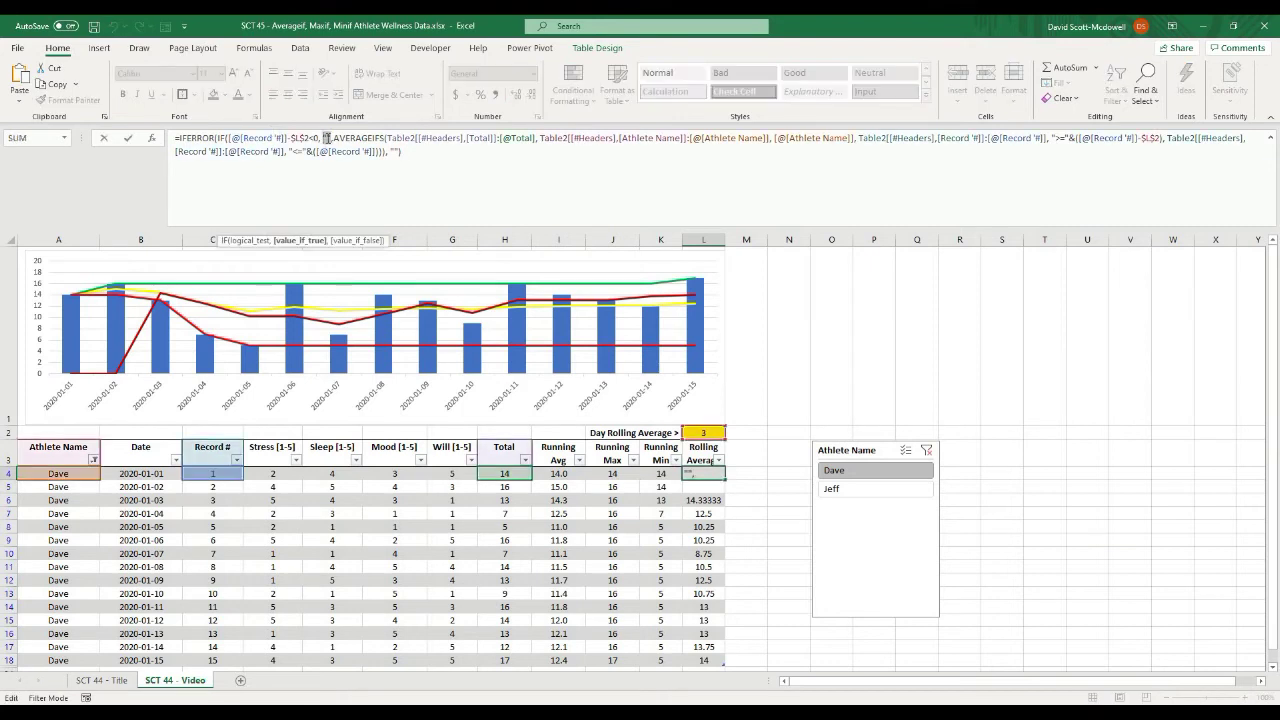
type("na()")
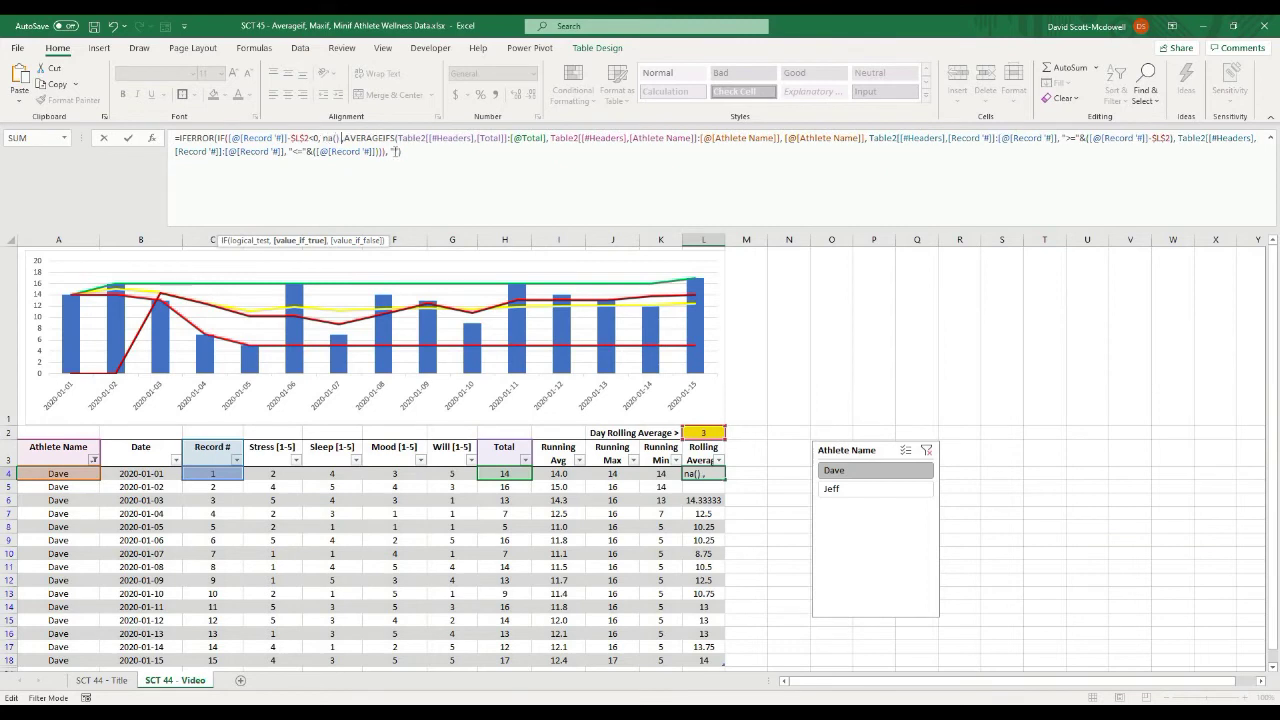
type(" \"\"na()")
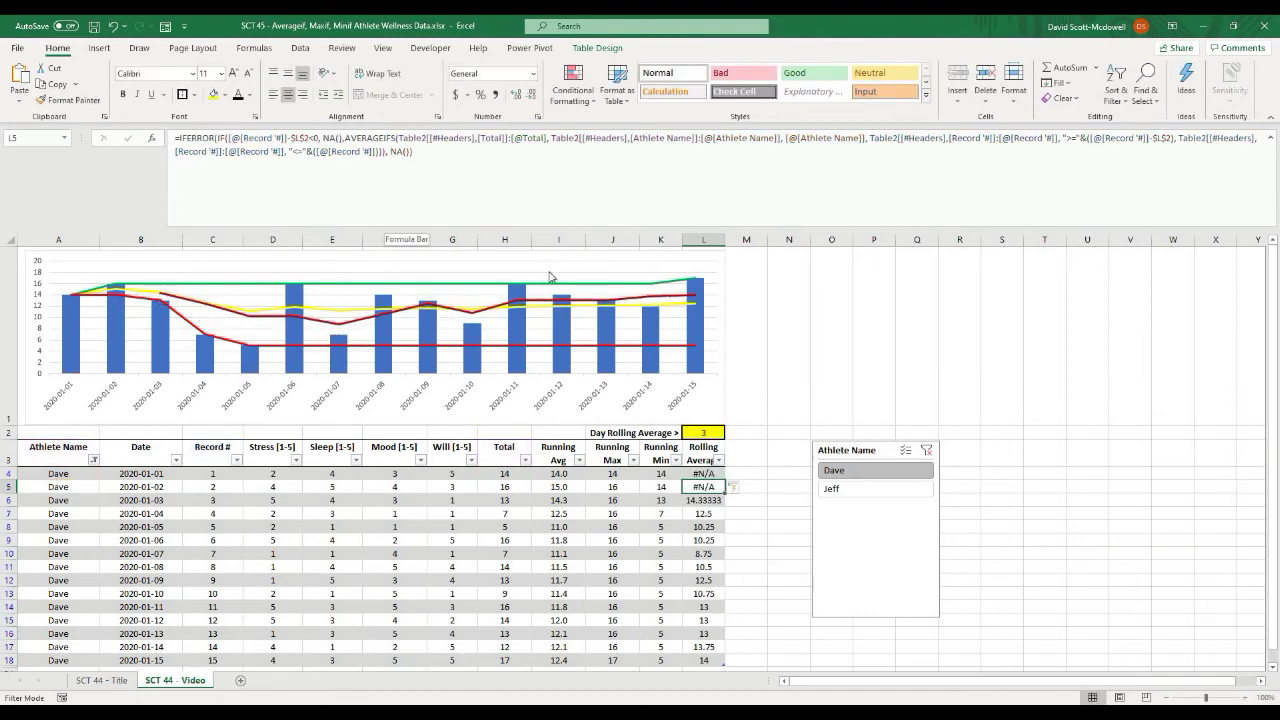
left_click(728, 476)
left_click(719, 475)
left_click(715, 487)
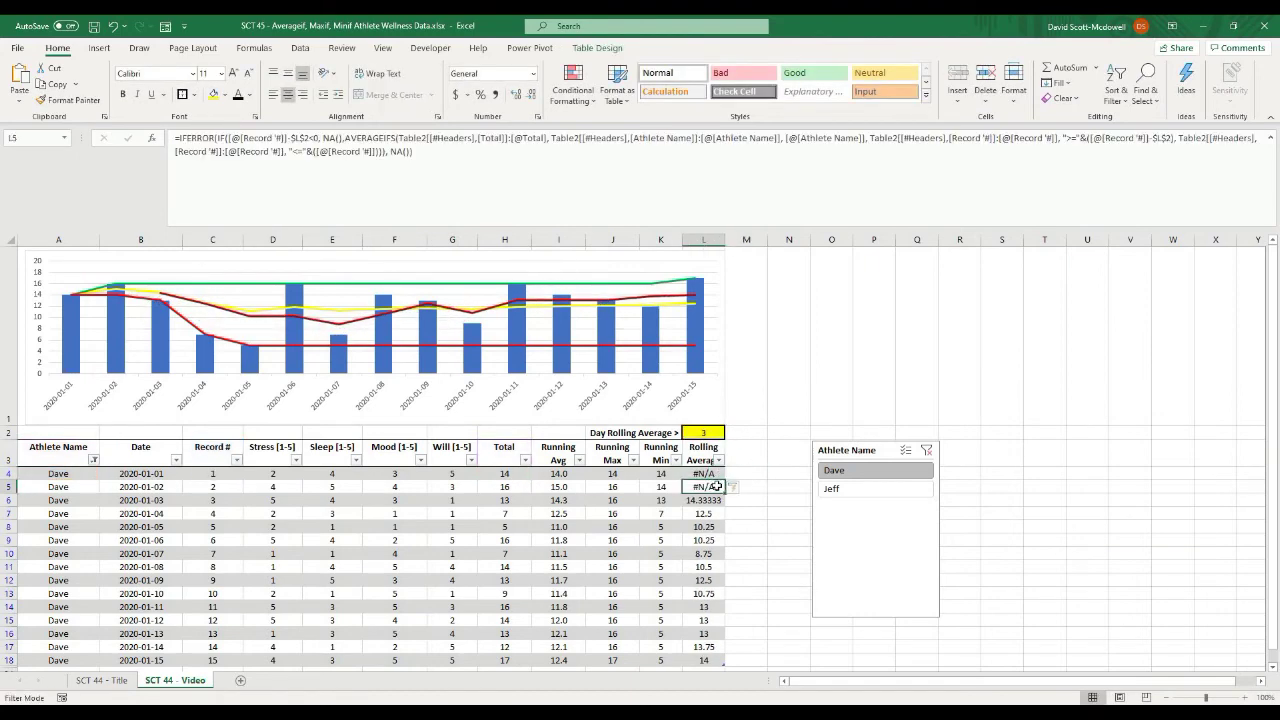
- Review the chart's hidden and empty cell settings, accepting Gaps and Show #N/A as an empty cell
left_click(121, 395)
right_click(126, 342)
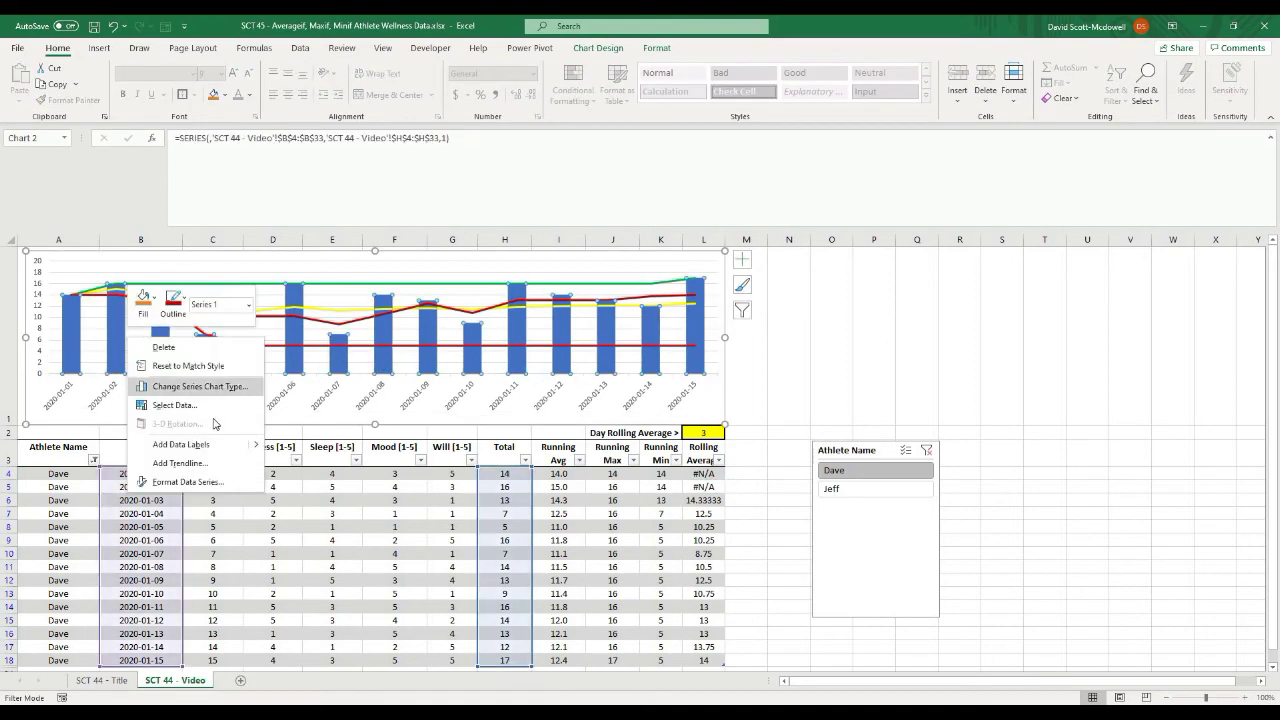
left_click(175, 410)
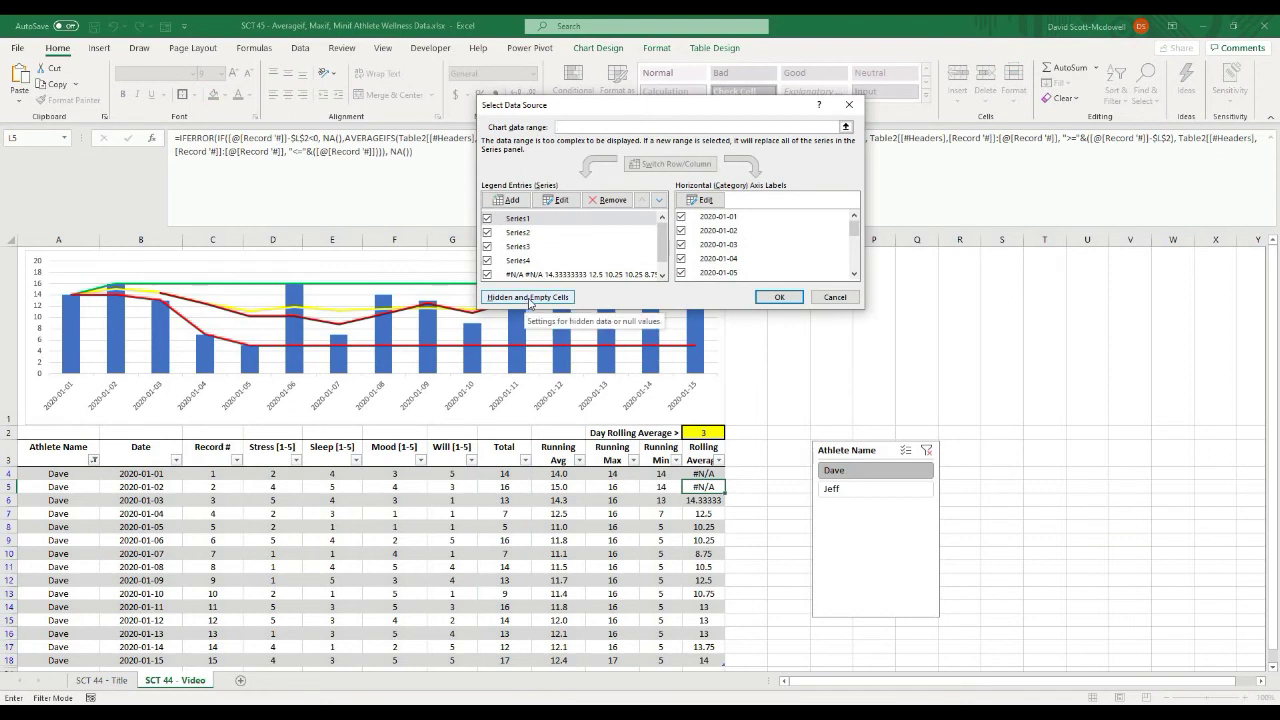
left_click(530, 301)
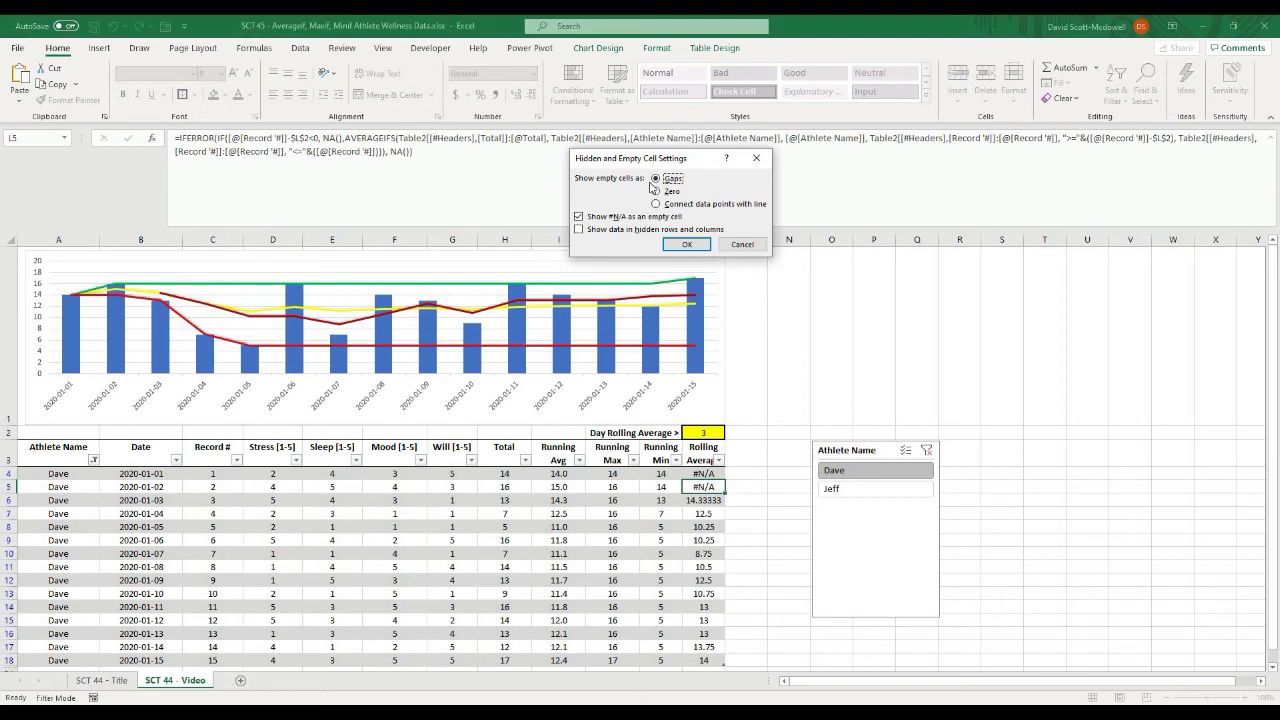
left_click(693, 250)
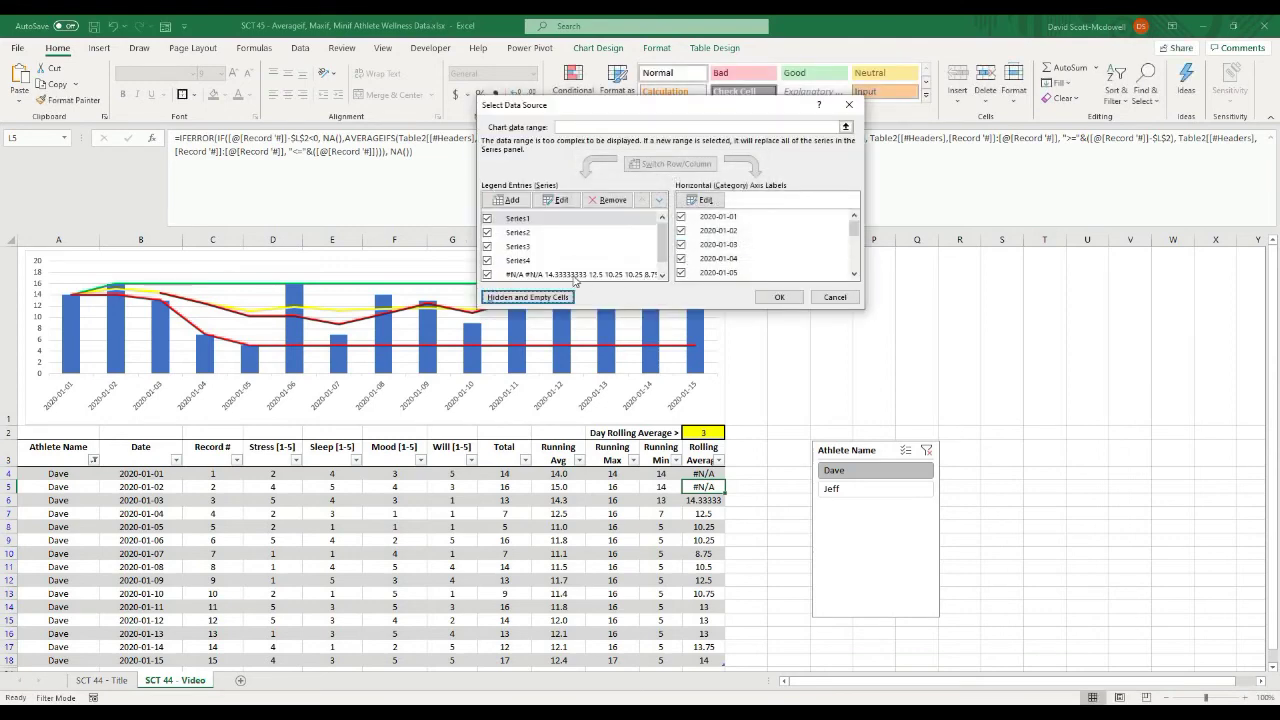
- Edit the chart's misdefined last series: clear its name and set its values to the Rolling Average cells L4:L33
left_click(577, 276)
left_click(556, 200)
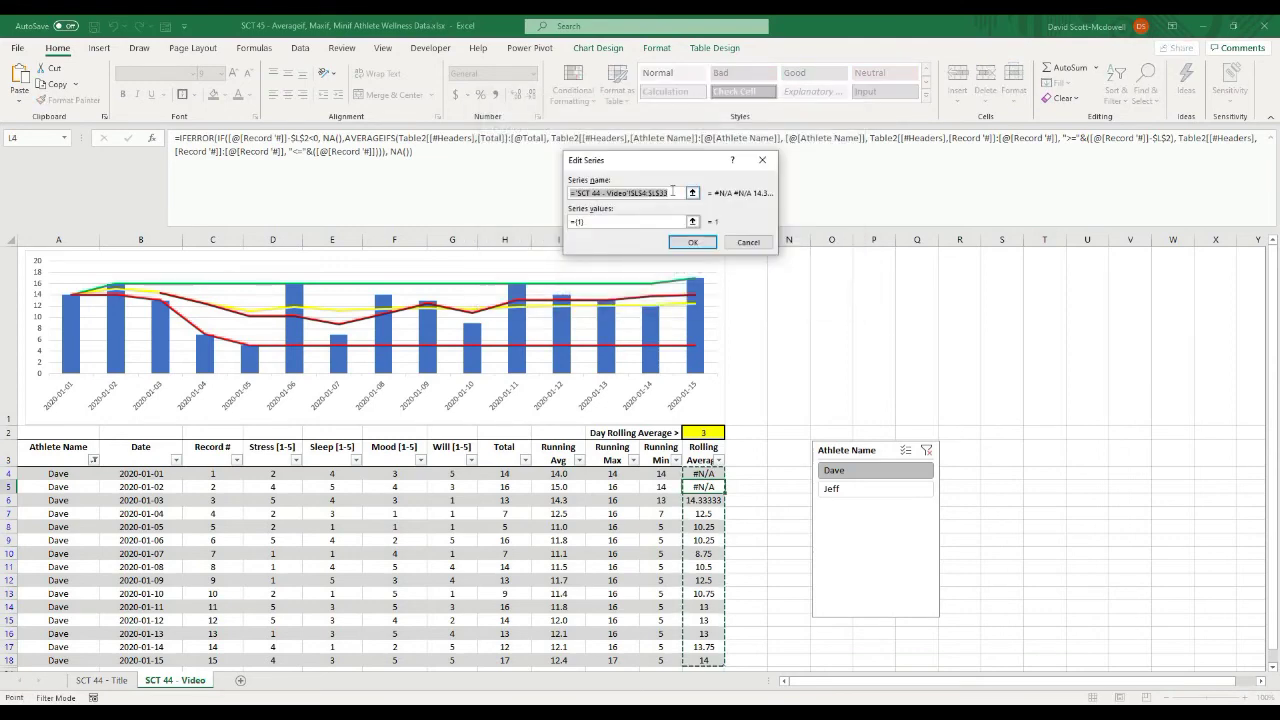
left_click(674, 192)
left_click_drag(668, 193, 566, 194)
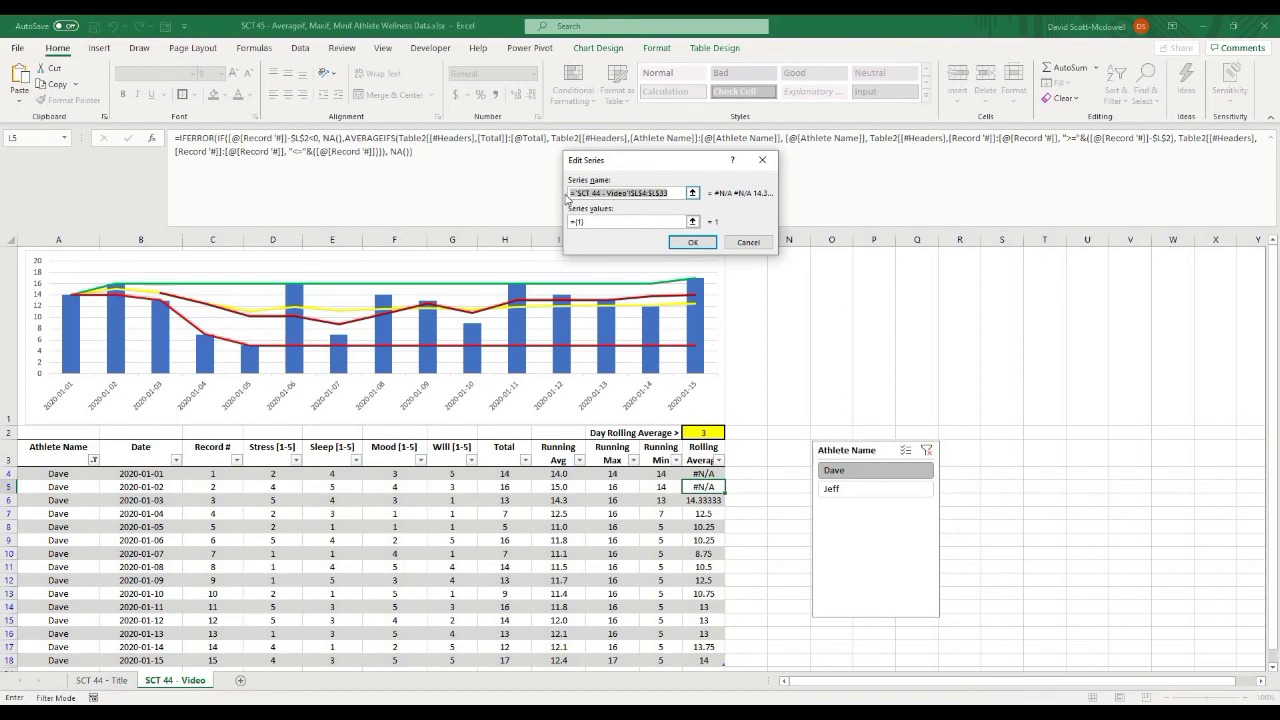
key("Delete")
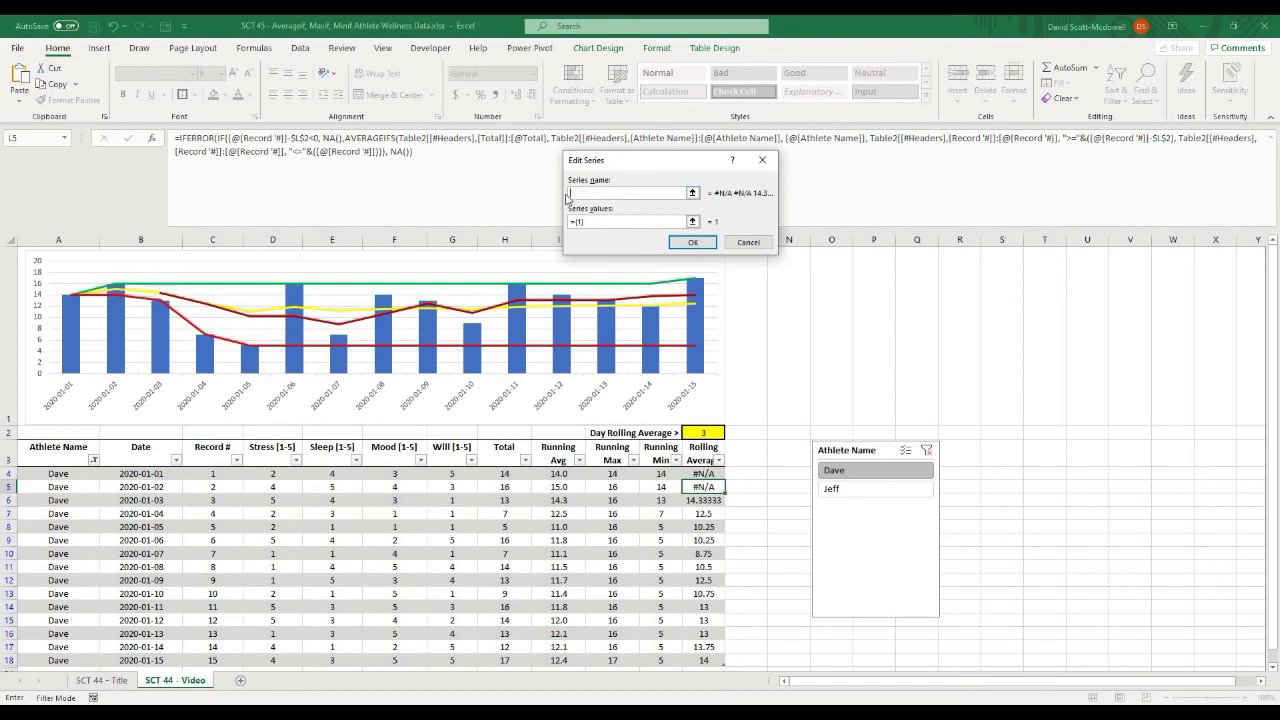
left_click(692, 221)
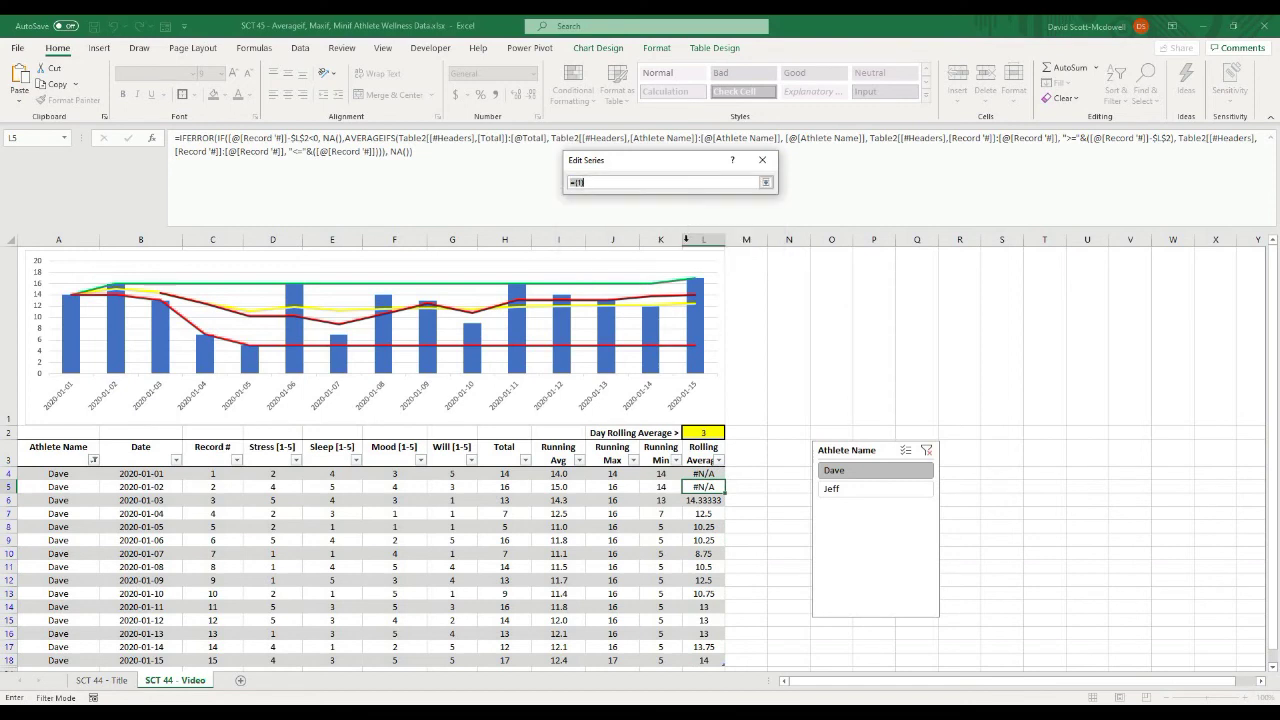
left_click(703, 440)
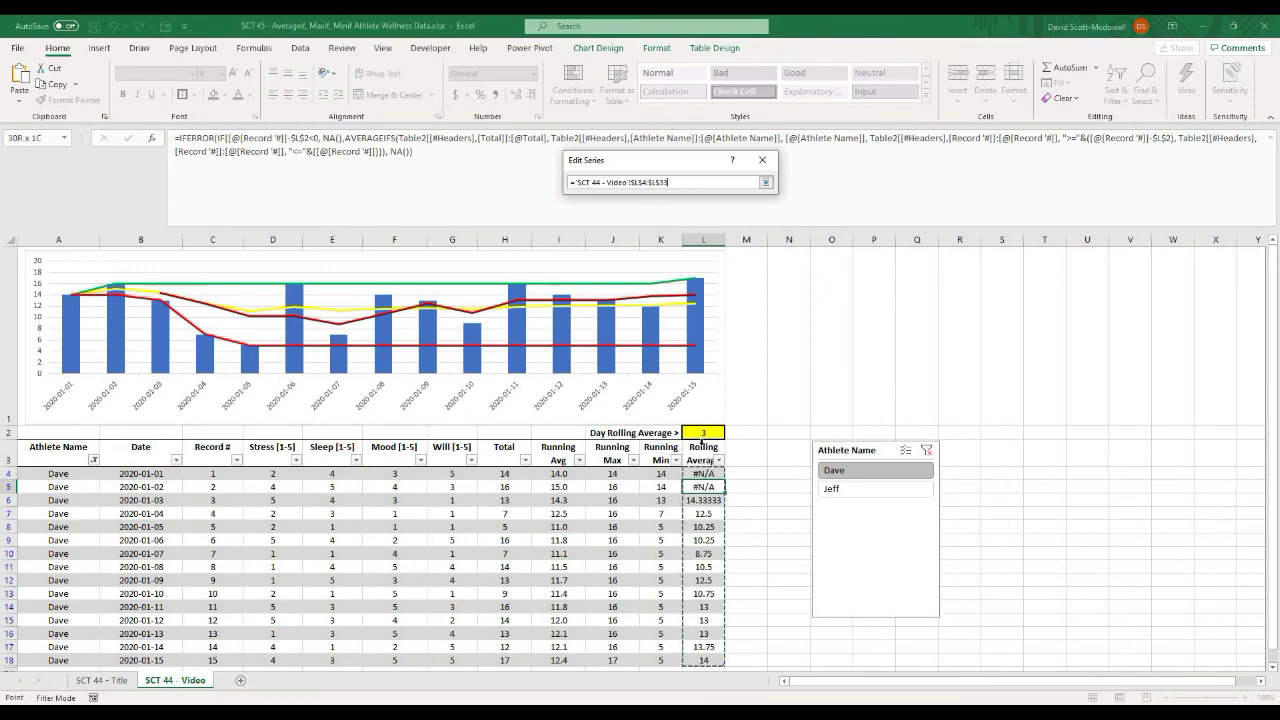
left_click(766, 182)
left_click(693, 242)
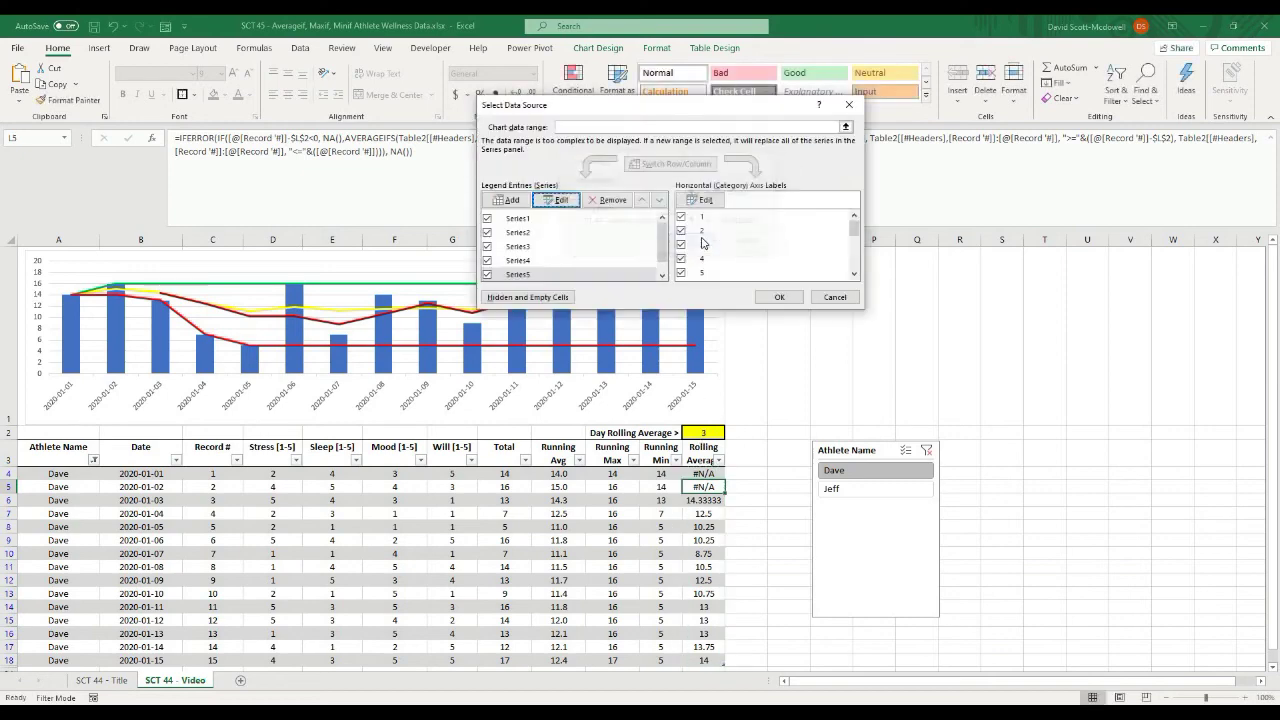
left_click(779, 298)
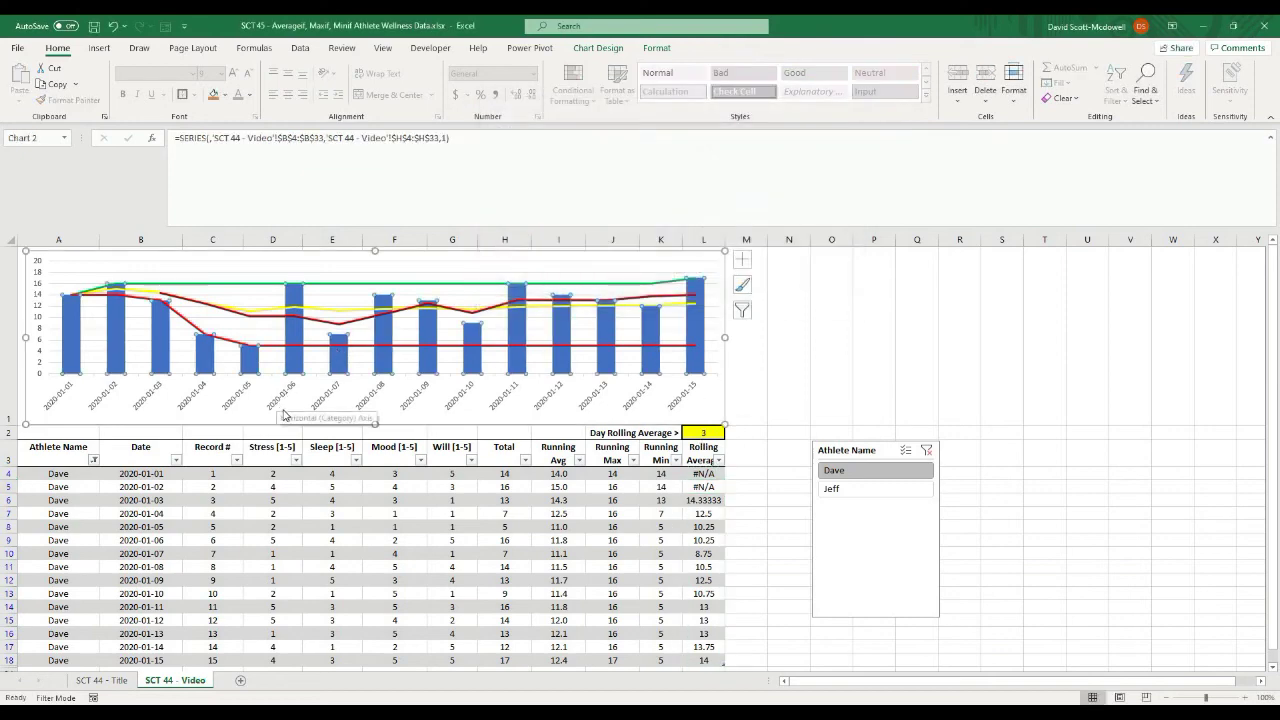
- Filter the chart to plot only Series1 and Series6, hiding Series2 through Series5
left_click(326, 262)
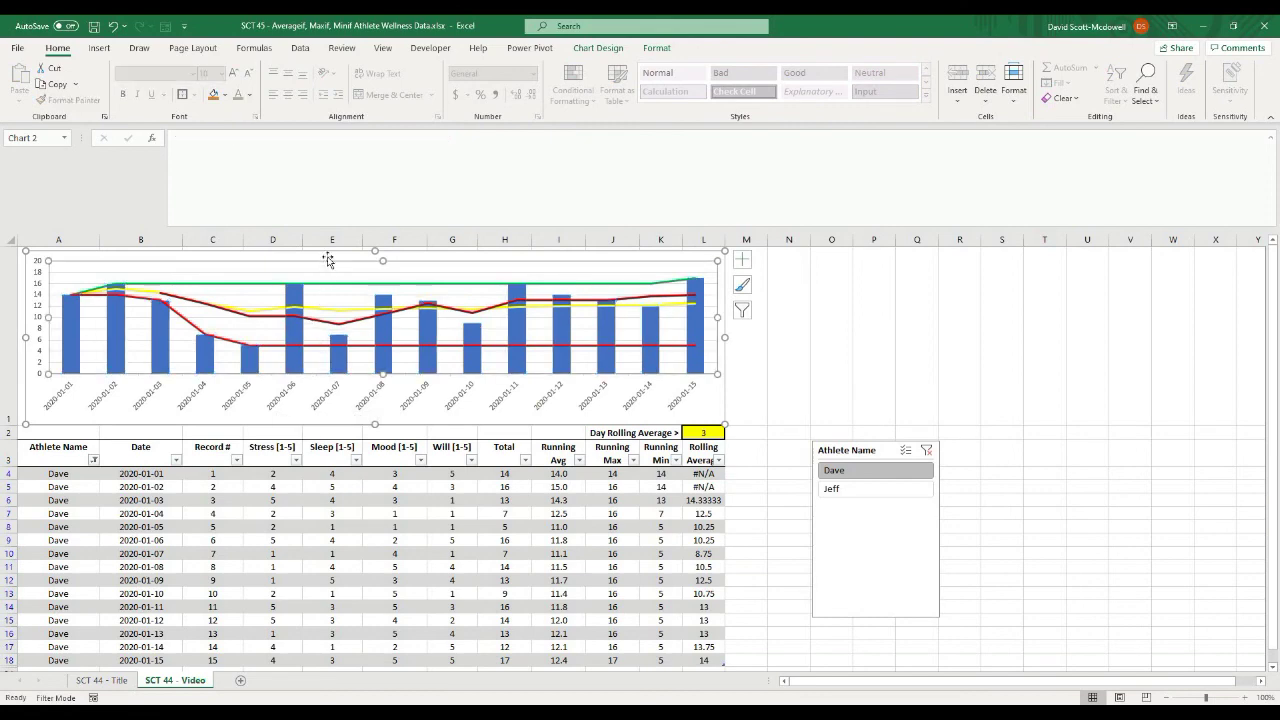
left_click(328, 259)
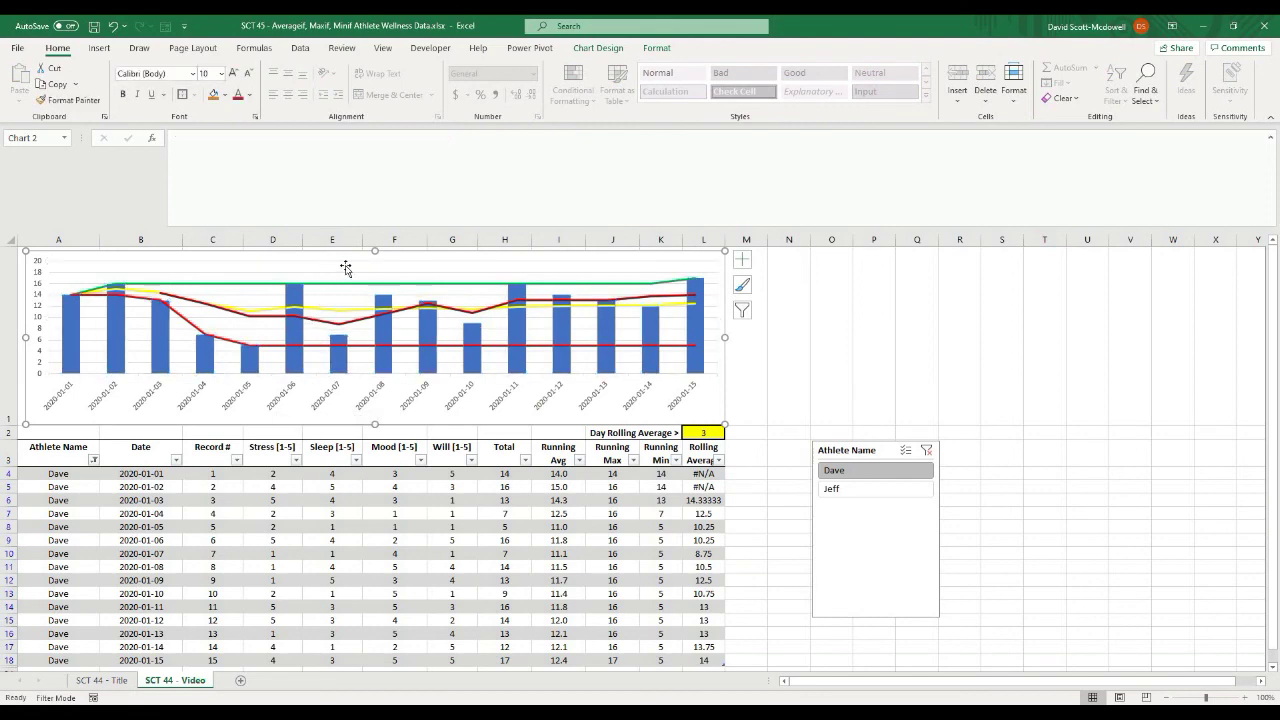
left_click(741, 312)
left_click(788, 380)
left_click(788, 398)
left_click(788, 417)
left_click(788, 436)
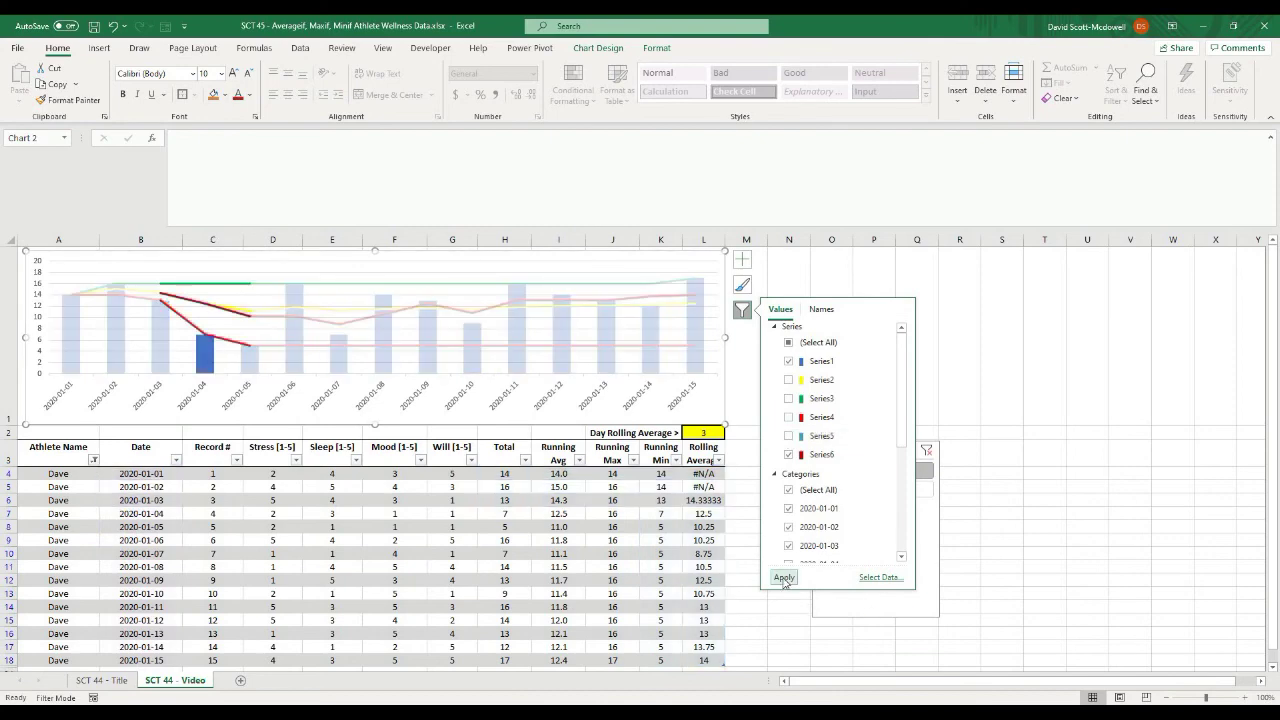
left_click(784, 578)
left_click(993, 344)
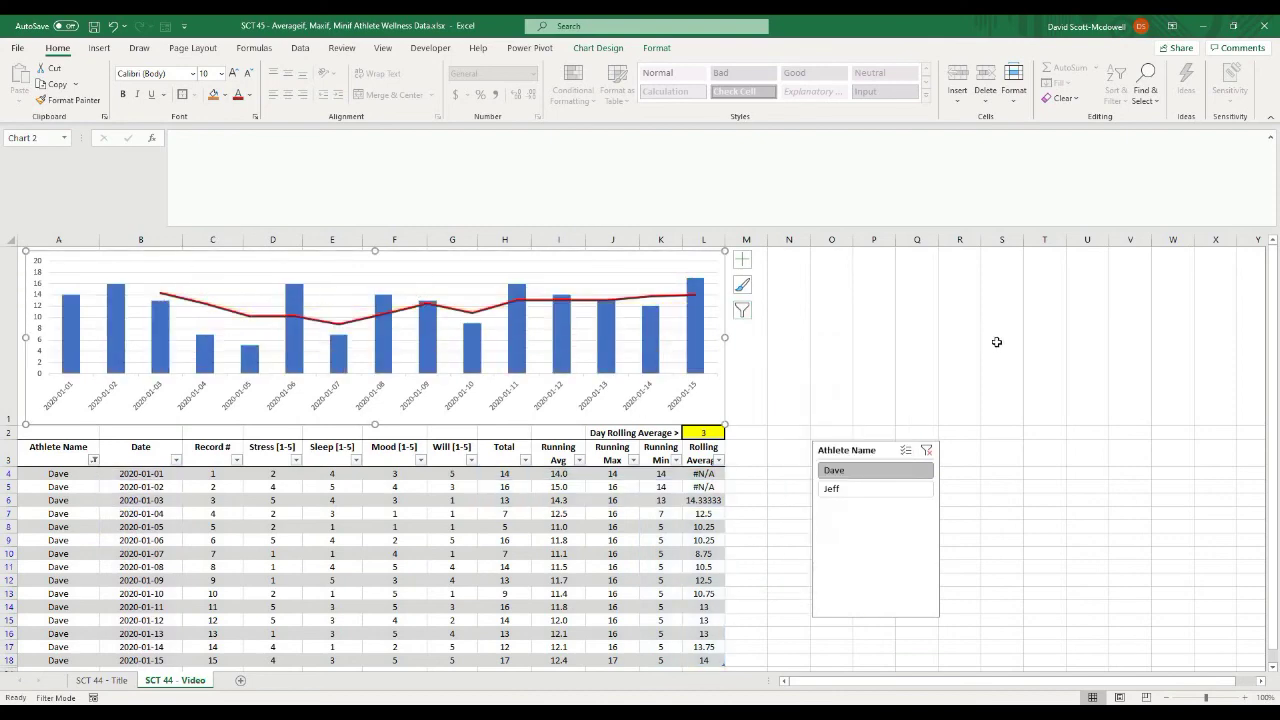
- Test the charted rolling average with day counts of 7 and 3 in L2
left_click(1082, 513)
left_click(705, 432)
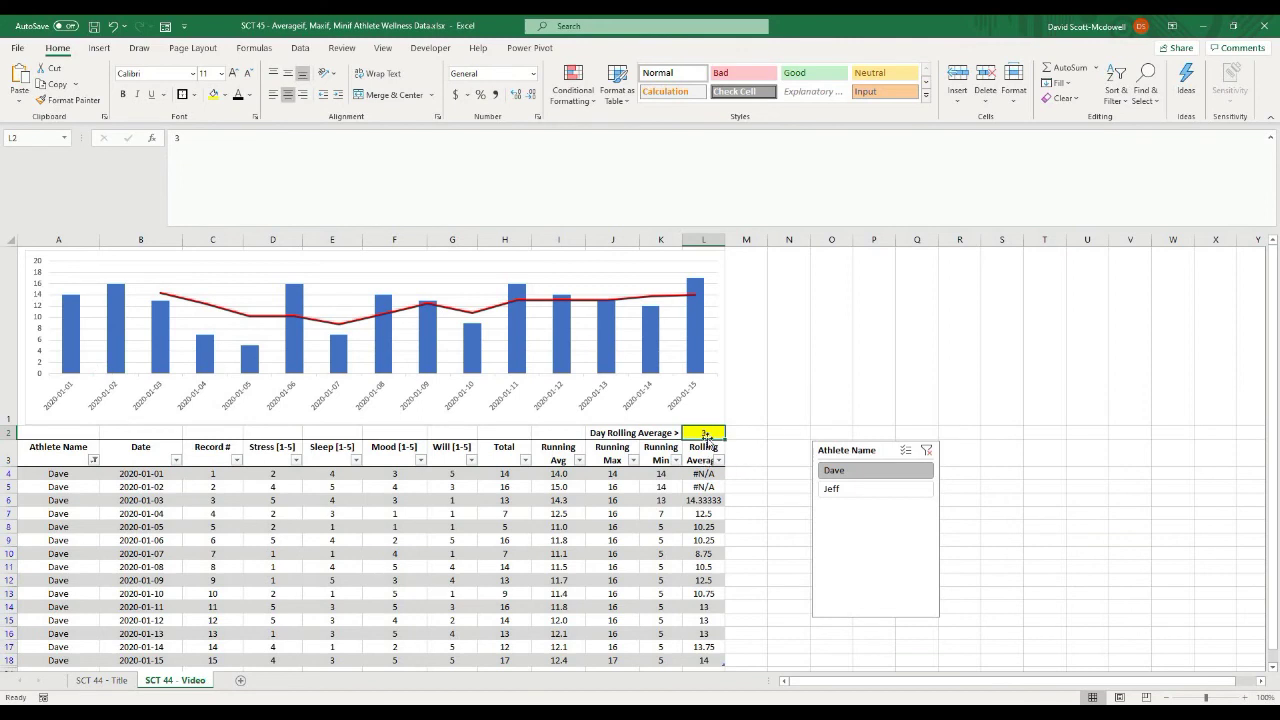
type("7")
key("Return")
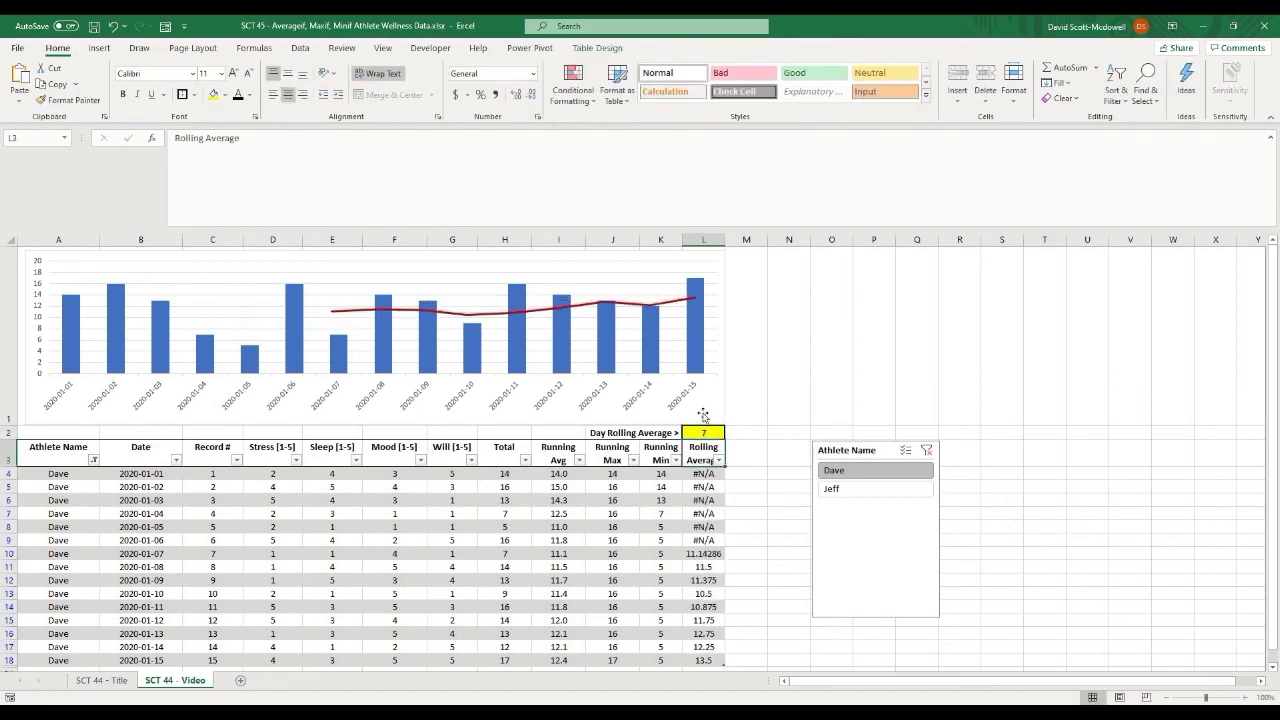
left_click(714, 434)
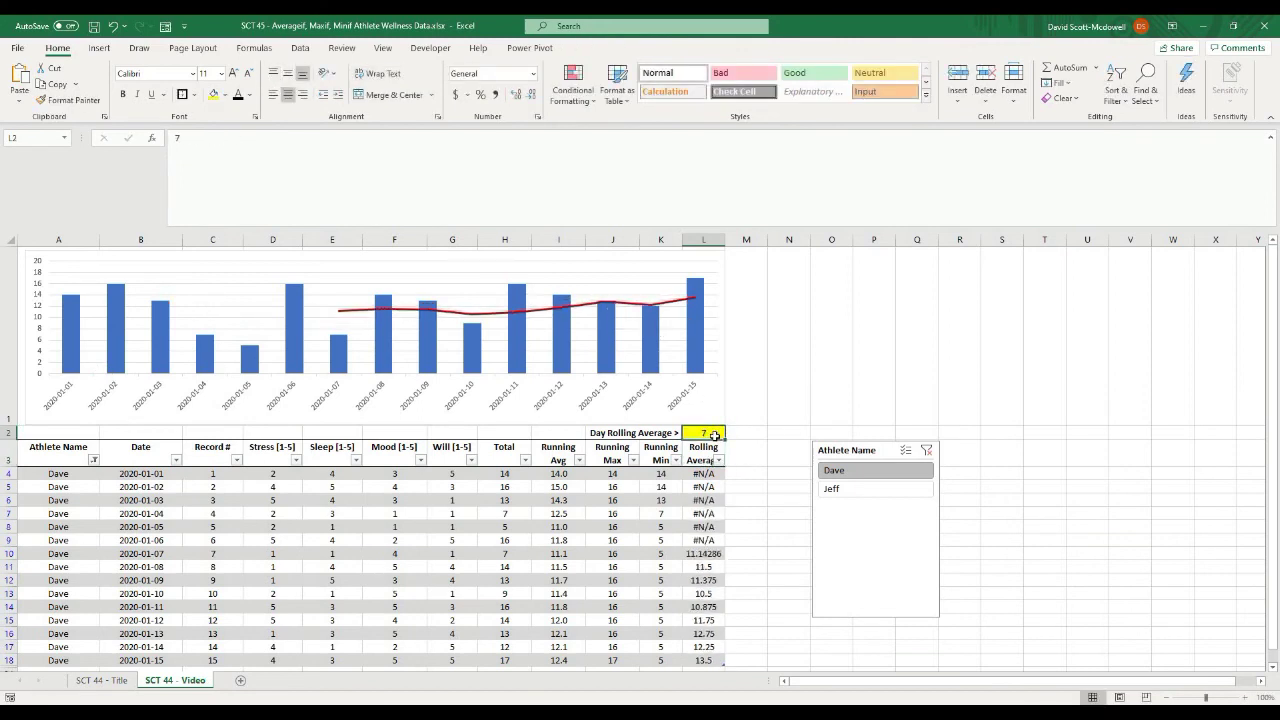
type("3")
key("Return")
- Set the rolling average day count in L2 to 4
left_click(714, 434)
type("4")
key("ctrl+Return")
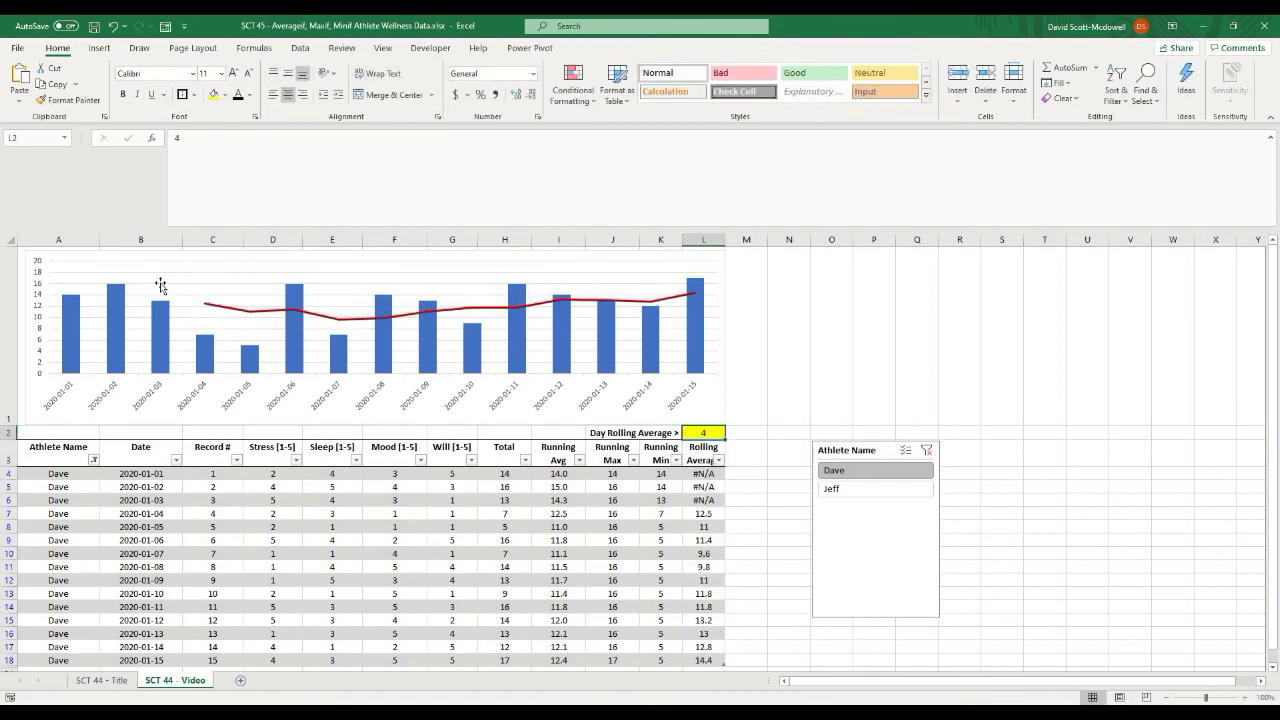
- Format the rolling average line on the chart in standard red with a dotted dash type
left_click(338, 320)
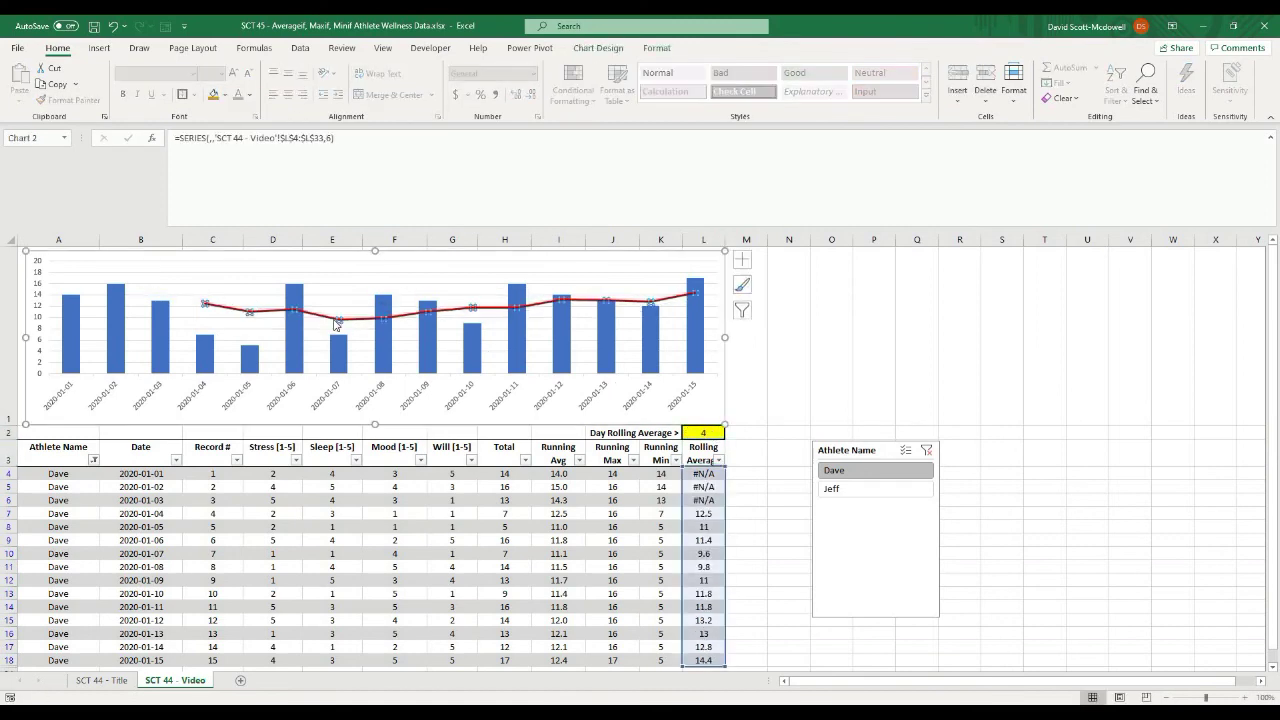
double_click(650, 301)
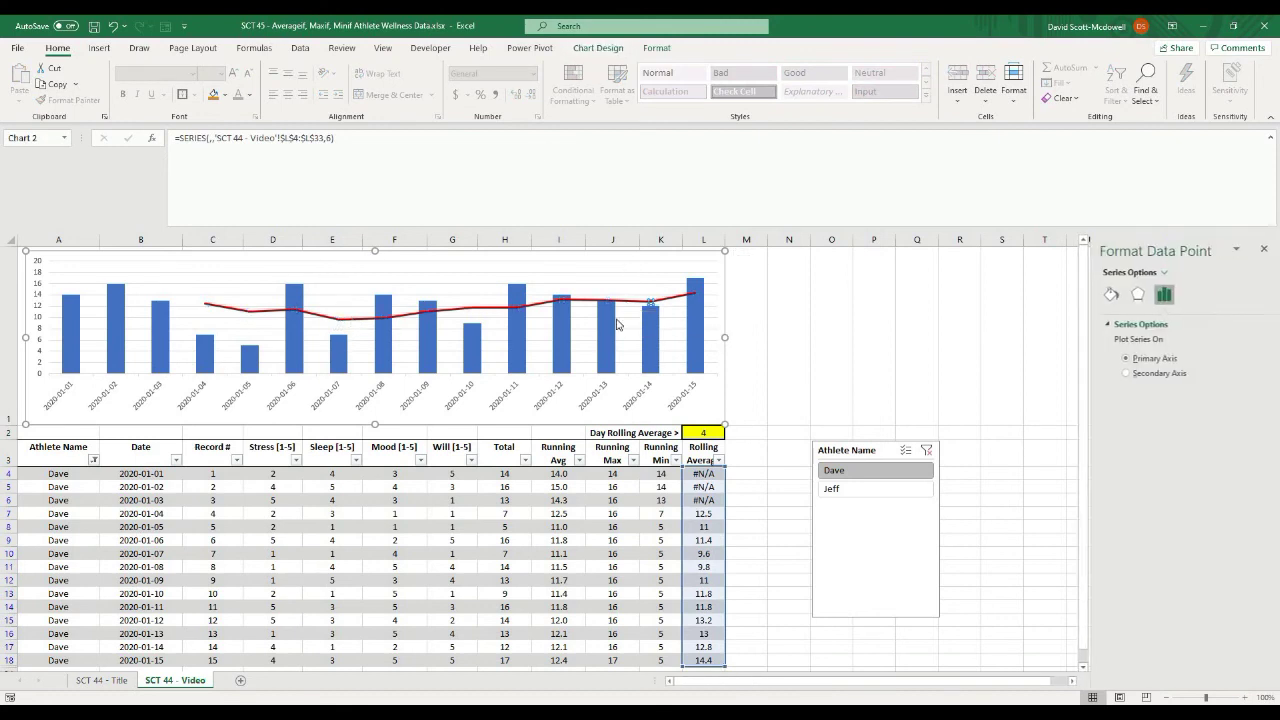
left_click(607, 300)
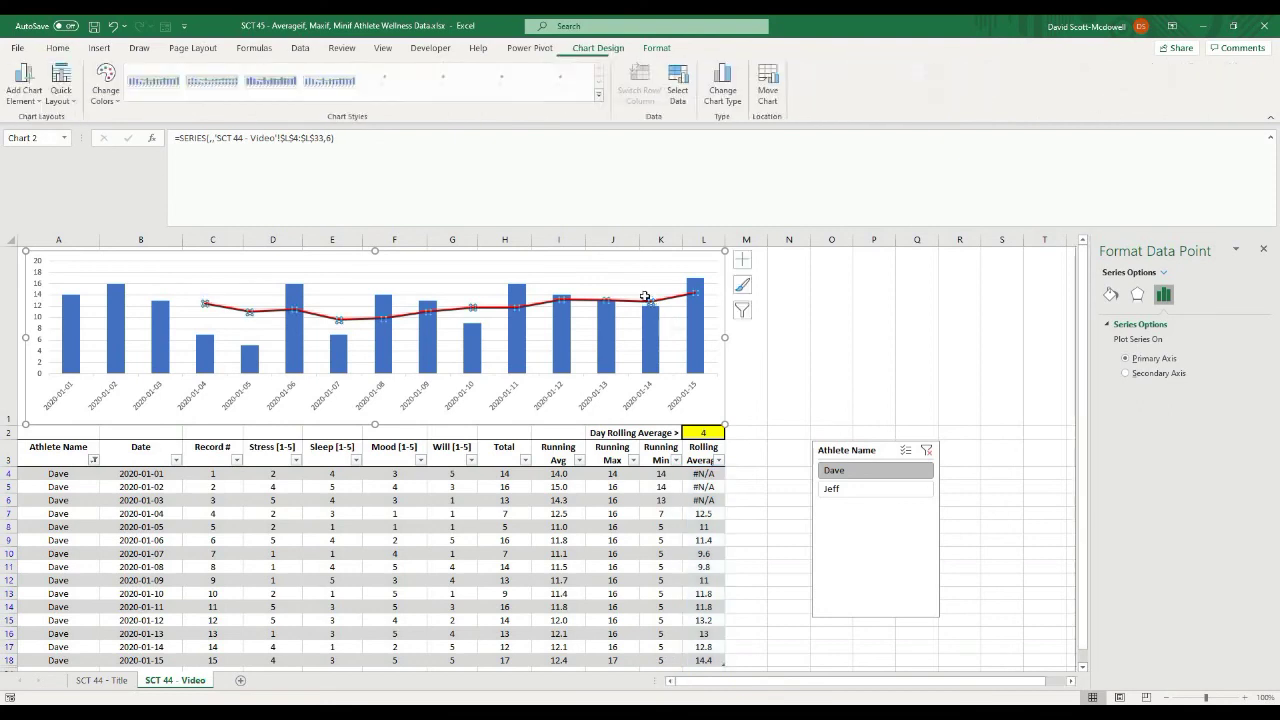
right_click(605, 305)
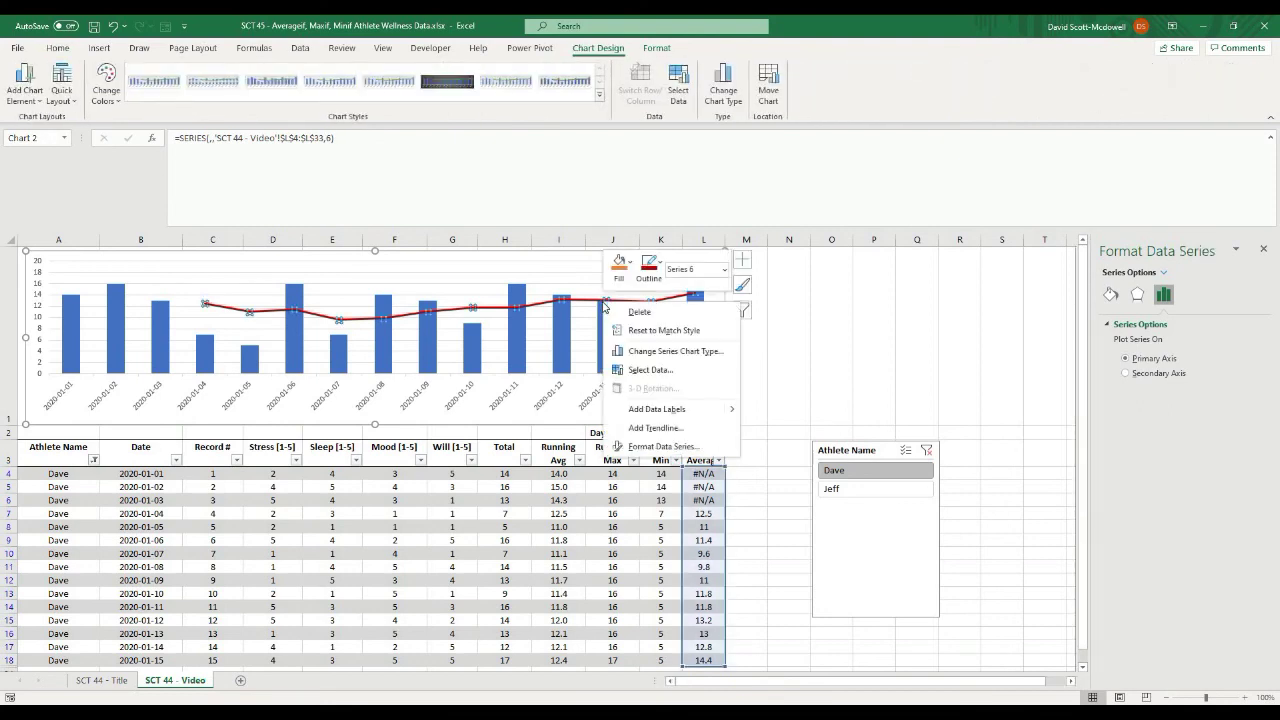
left_click(662, 446)
left_click(1110, 294)
left_click(1243, 431)
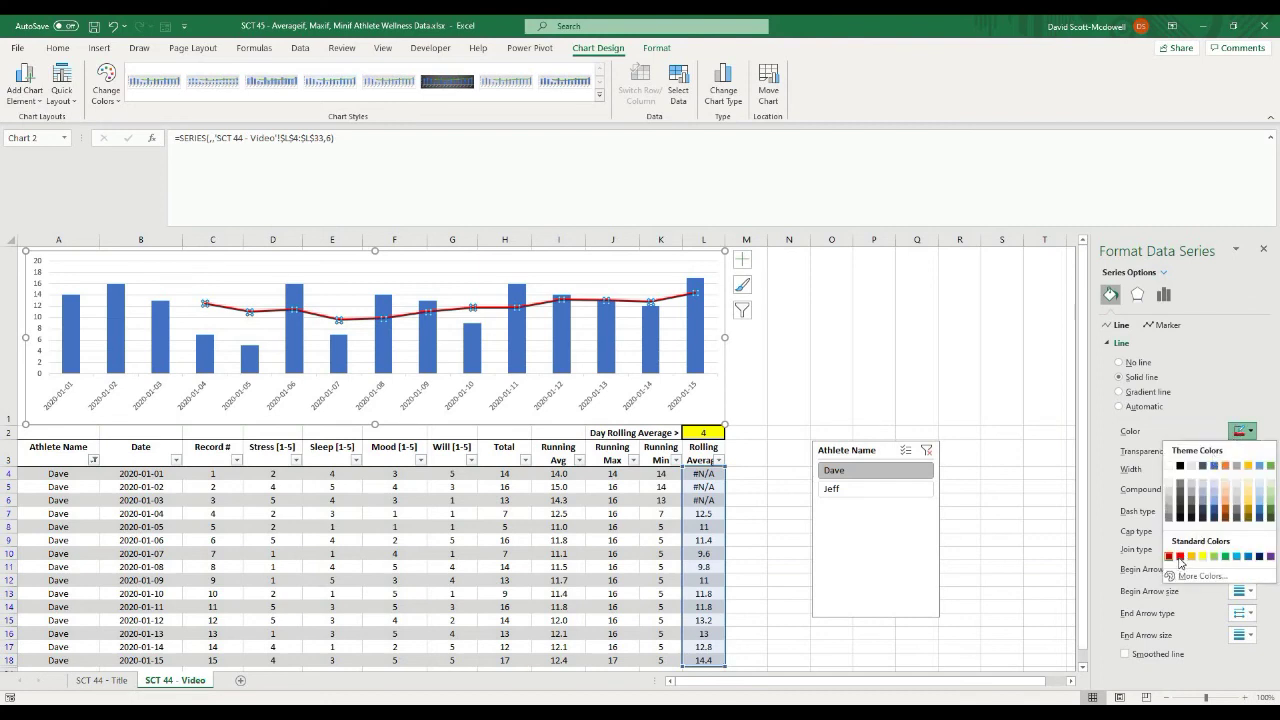
left_click(1180, 557)
left_click(1251, 514)
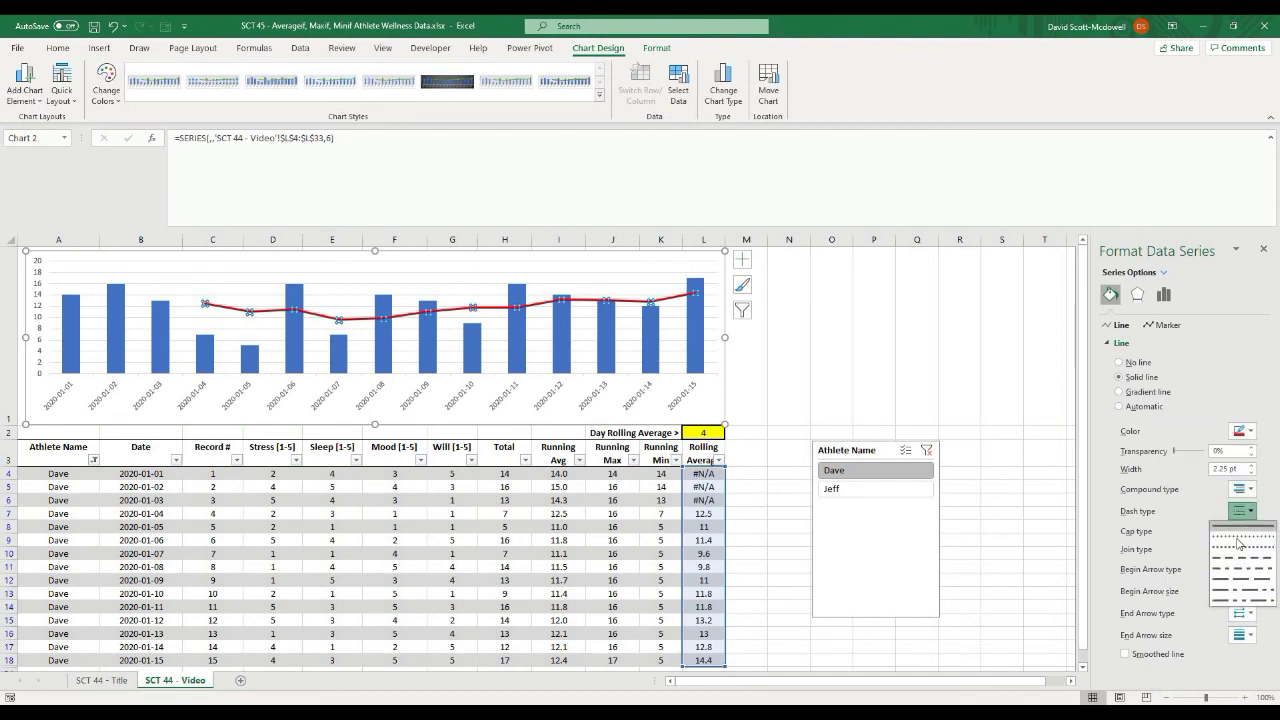
left_click(1239, 544)
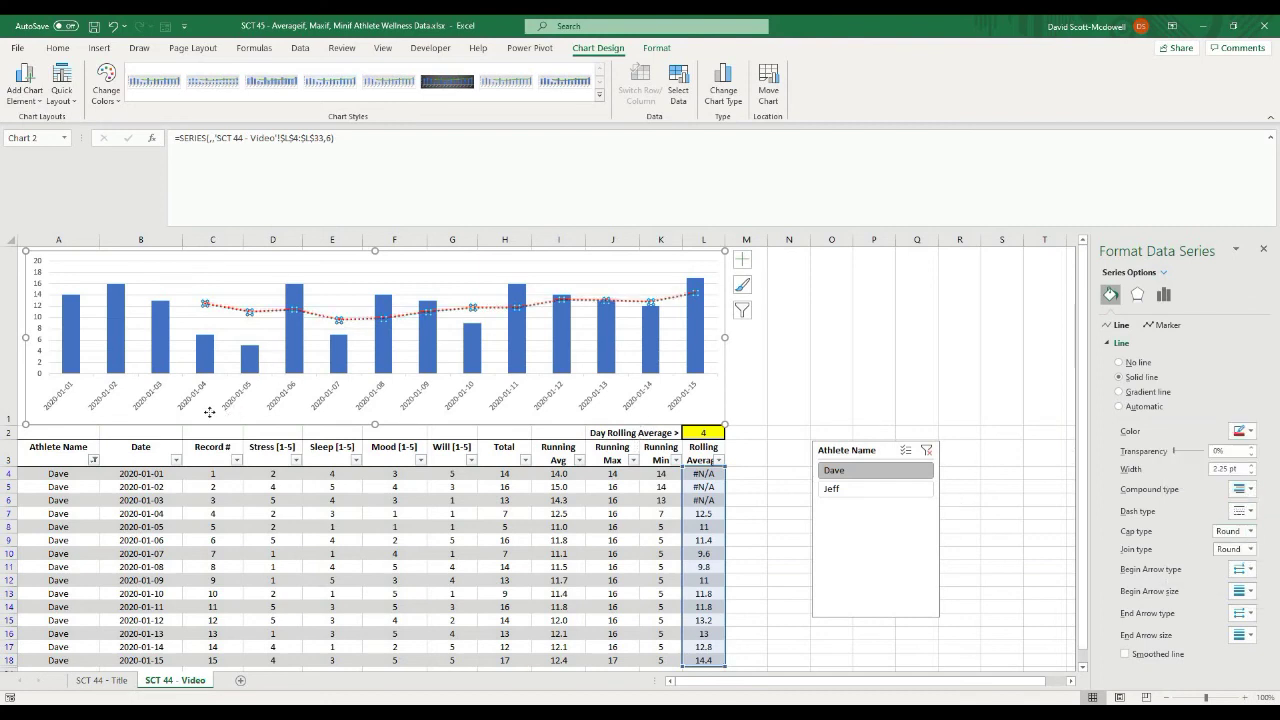
left_click(212, 412)
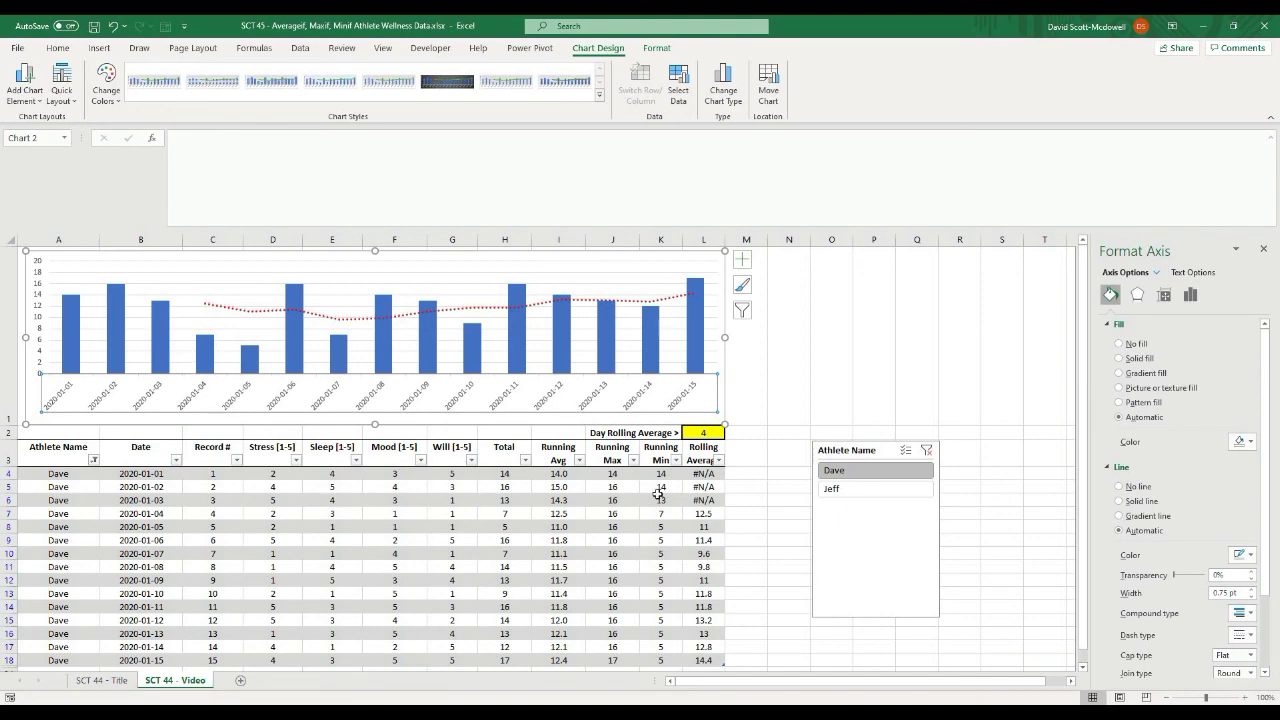
- Filter the table to the second athlete and inspect that athlete's rolling average line on the chart
left_click(790, 473)
scroll(789, 470, "down", 1)
scroll(789, 470, "up", 1)
left_click(840, 489)
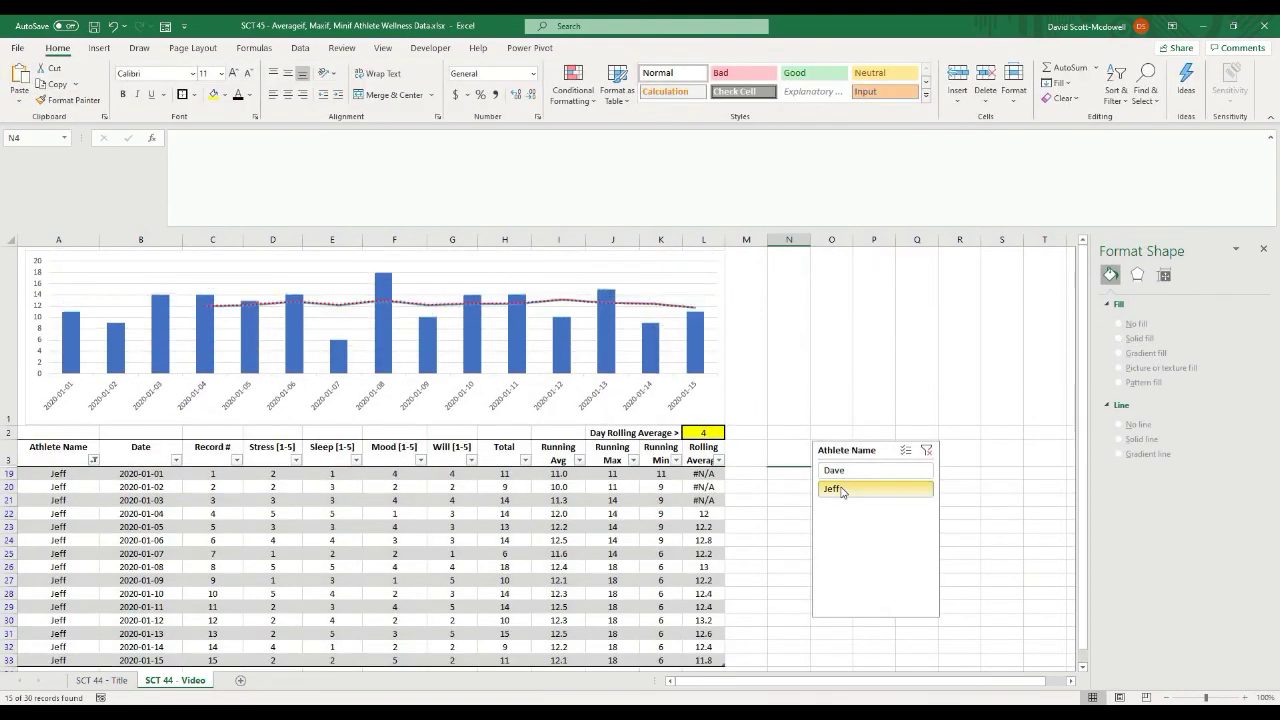
left_click(776, 444)
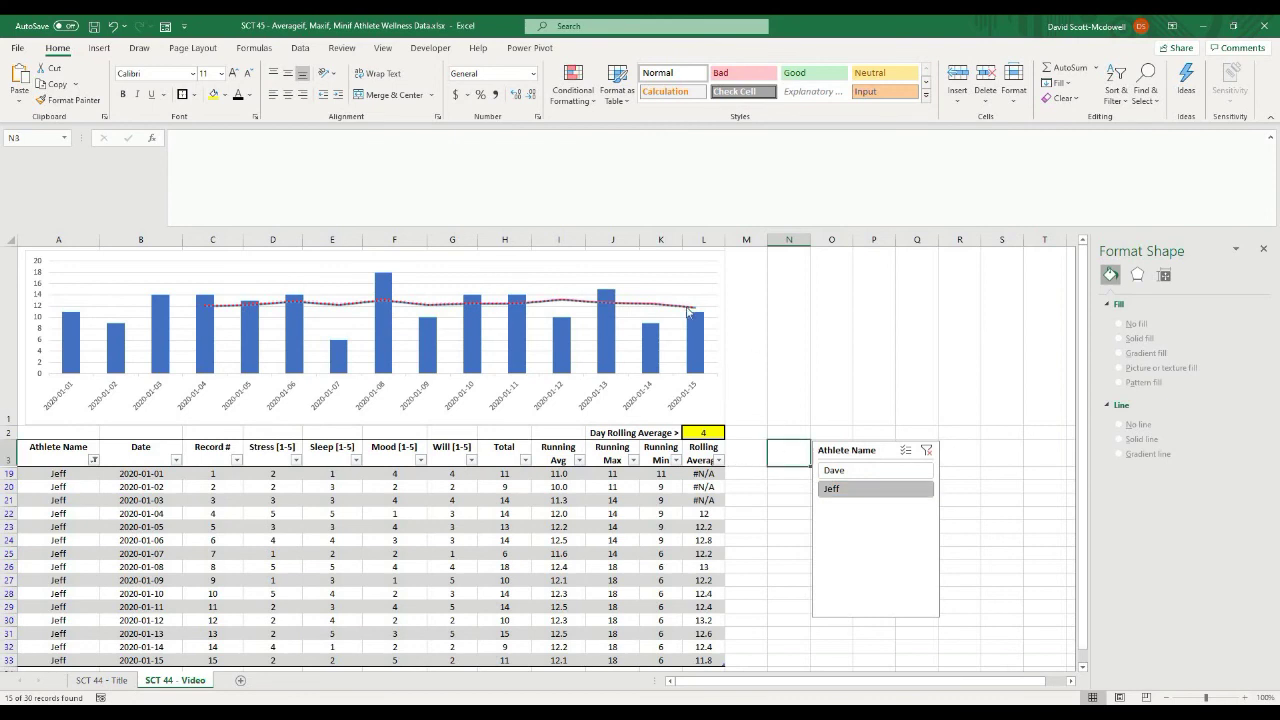
left_click(684, 309)
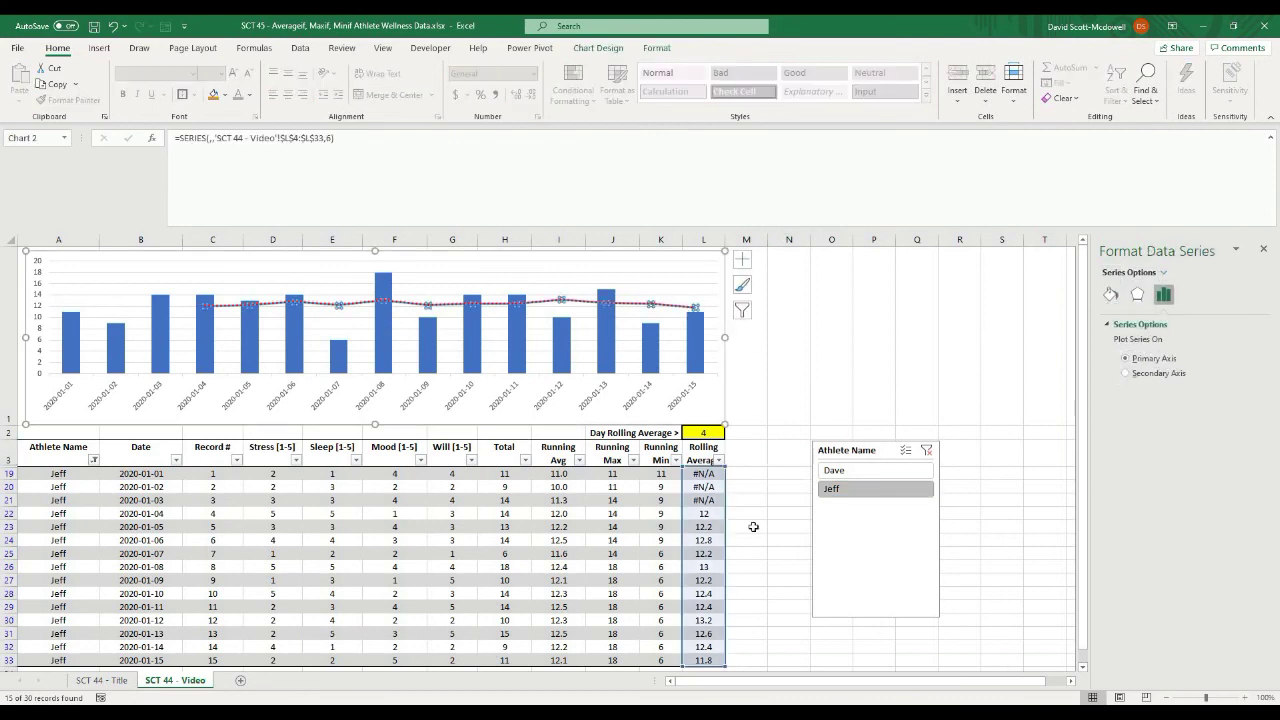
left_click(753, 526)
- Clear the athlete filter, switch between both athletes ending on the first one, and move the slicer beside the chart
left_click(926, 450)
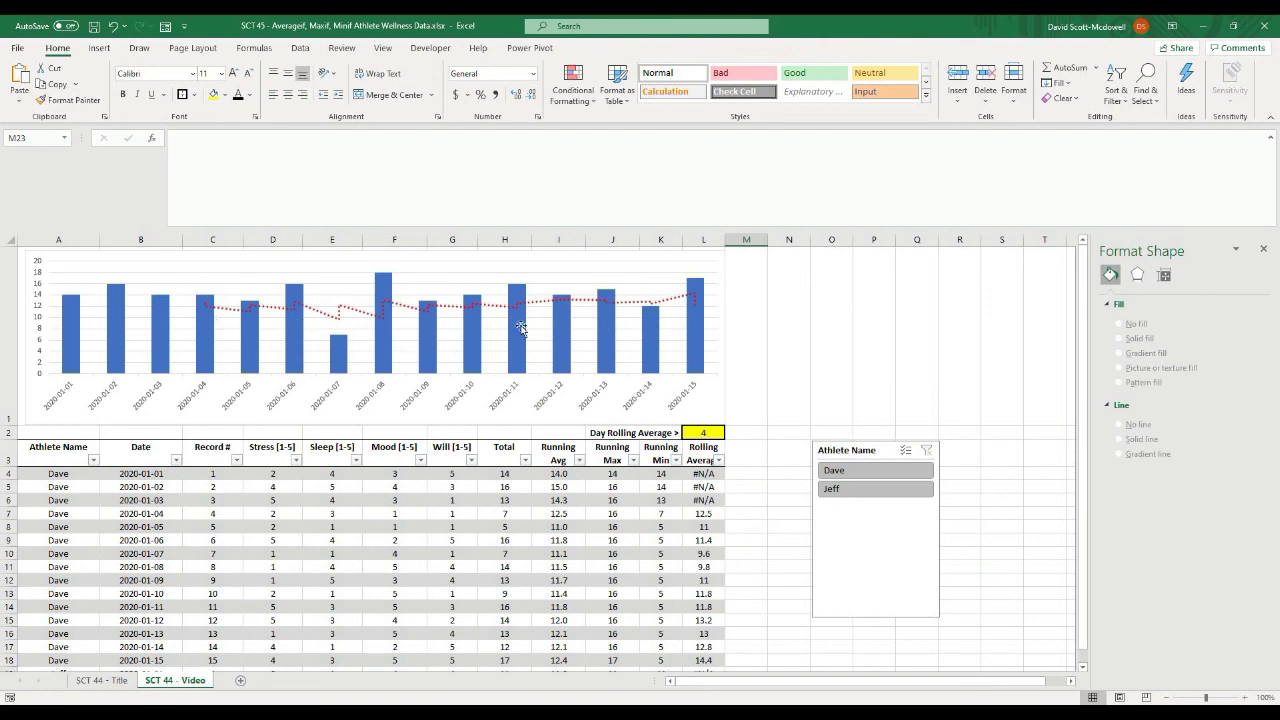
left_click(836, 486)
left_click(835, 472)
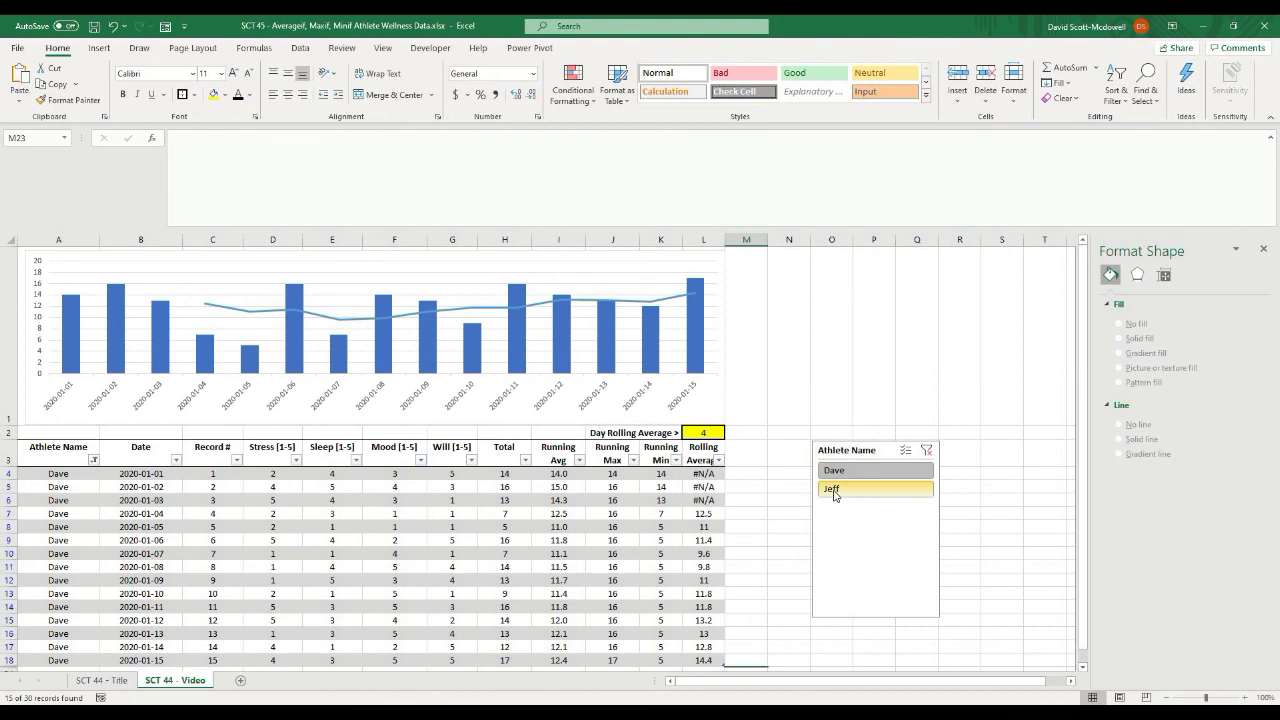
left_click(835, 489)
left_click(838, 472)
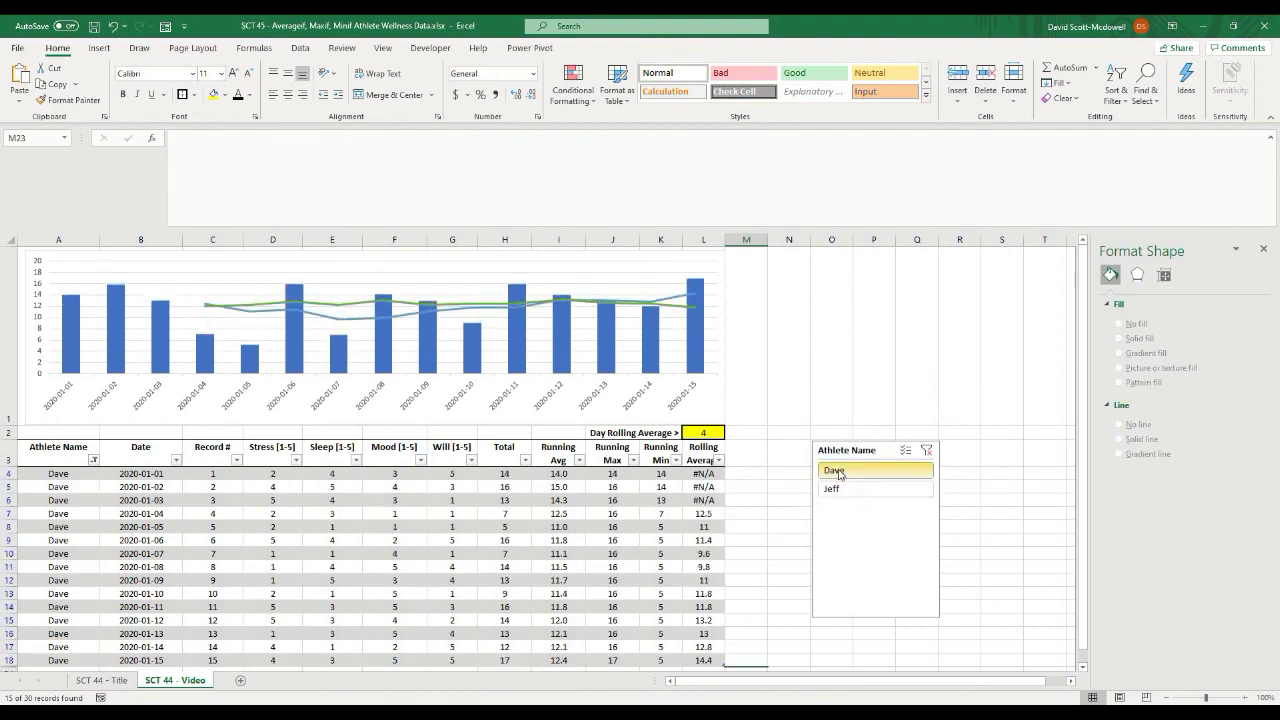
left_click_drag(858, 452, 798, 321)
- Inspect the rolling average line's source series and check which series are included in the chart filter
left_click(643, 308)
left_click(645, 302)
left_click(741, 310)
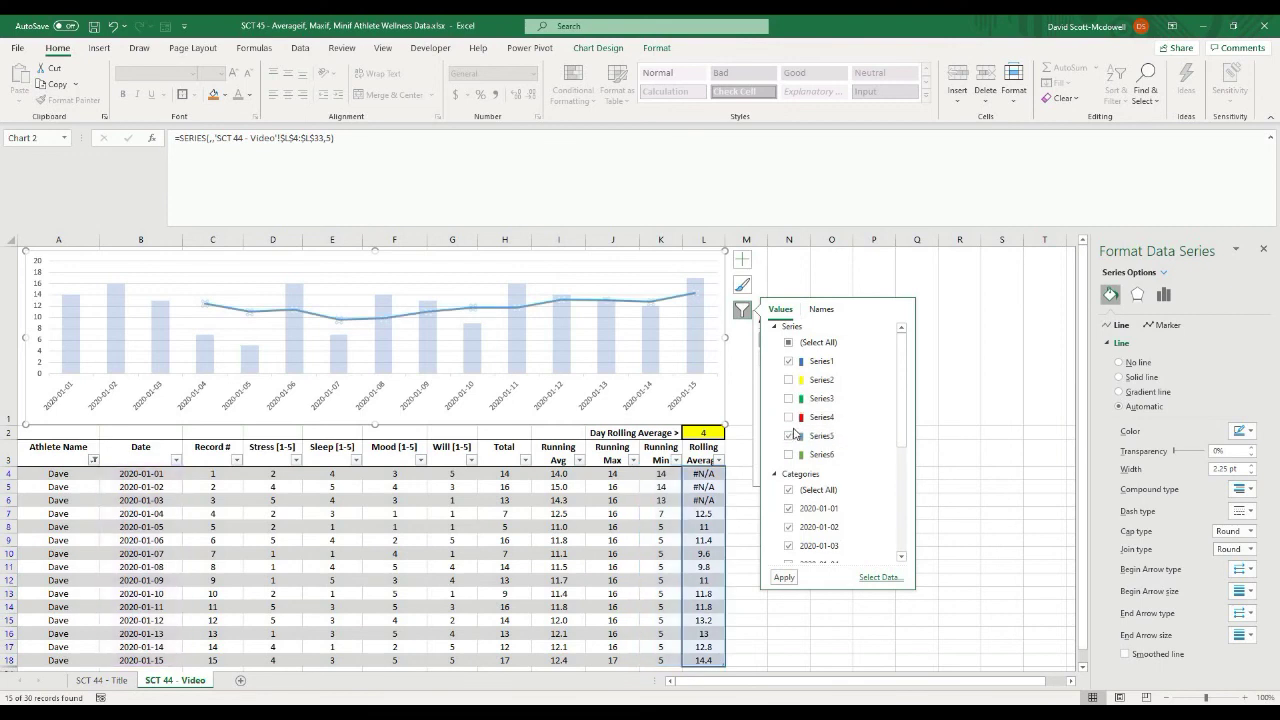
left_click(788, 436)
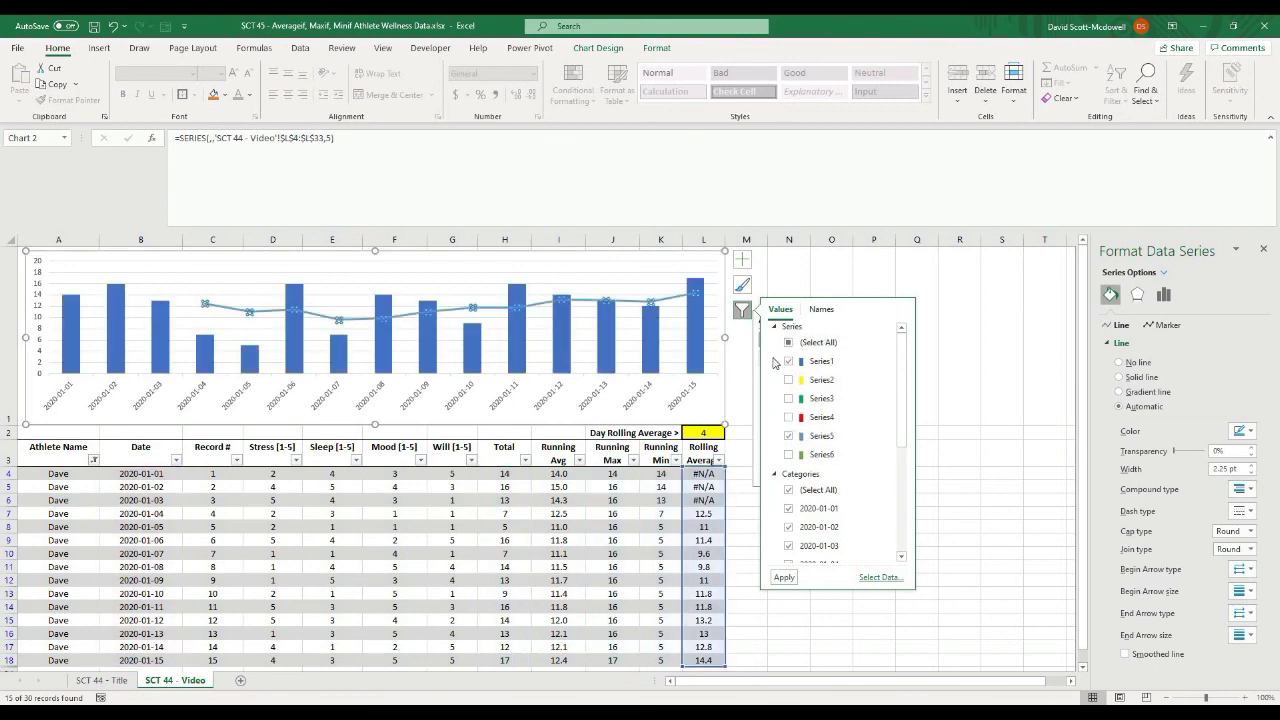
left_click(798, 604)
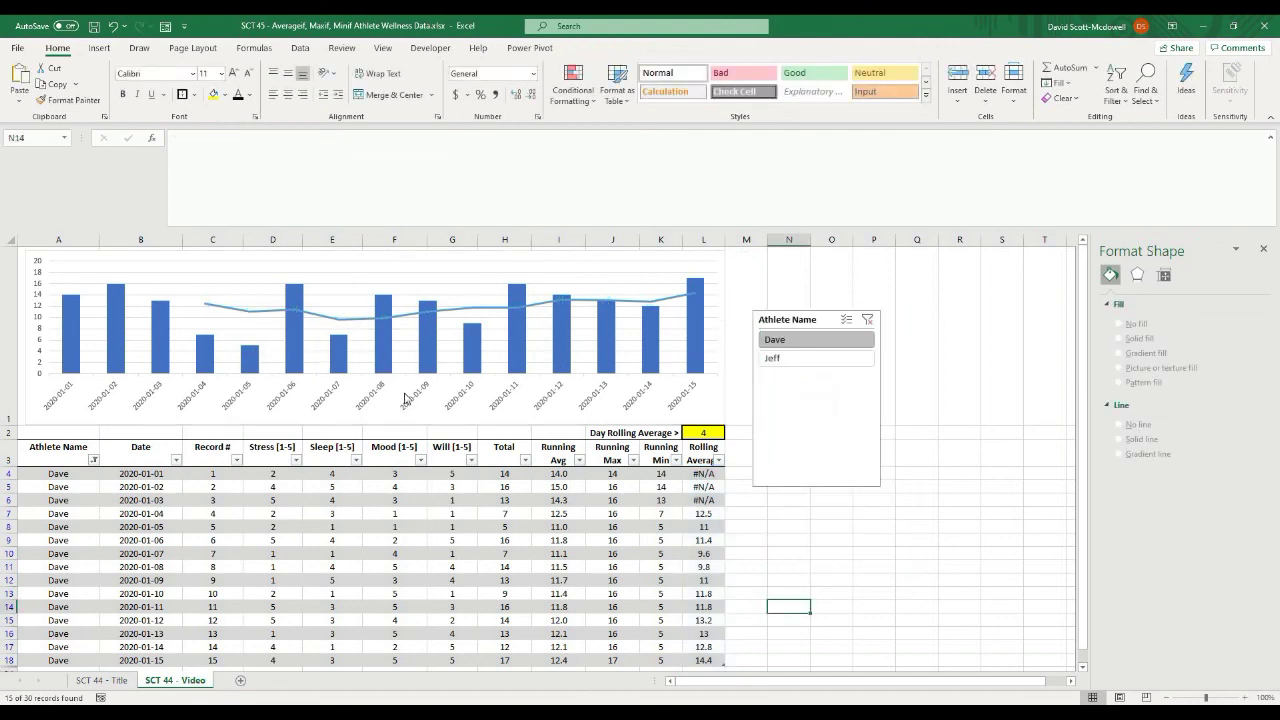
scroll(501, 442, "down", 1)
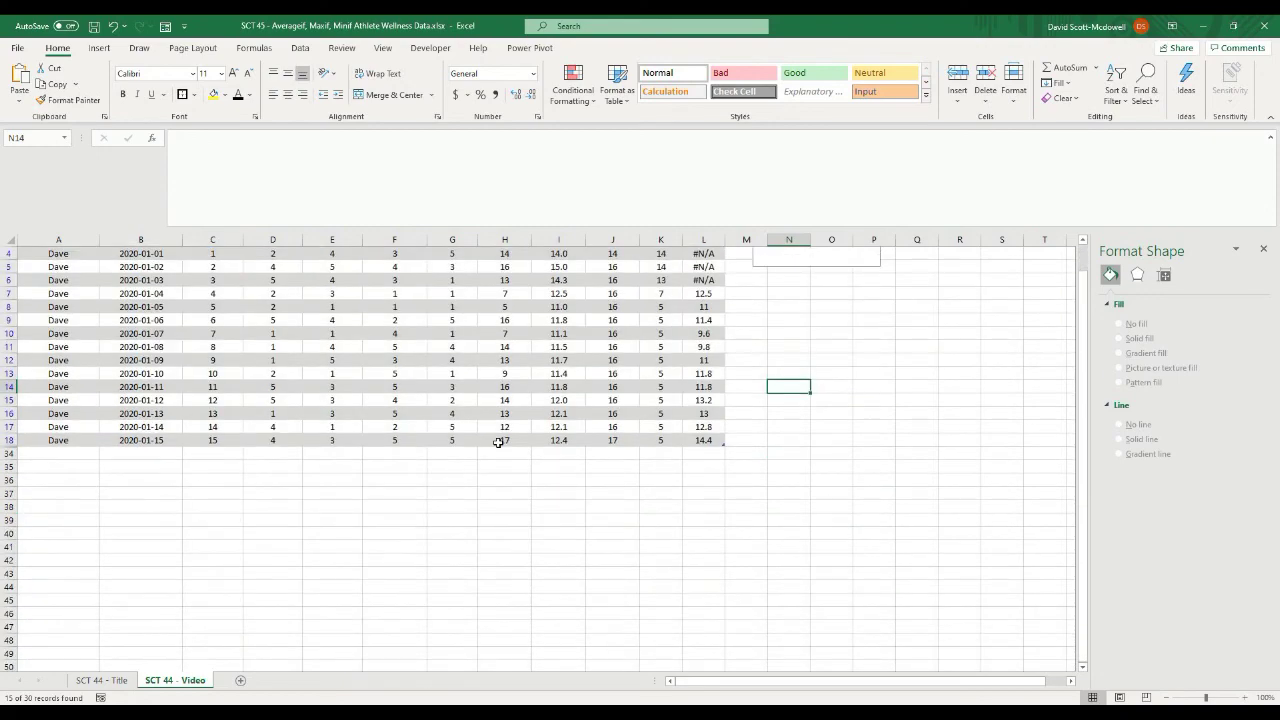
scroll(498, 443, "up", 1)
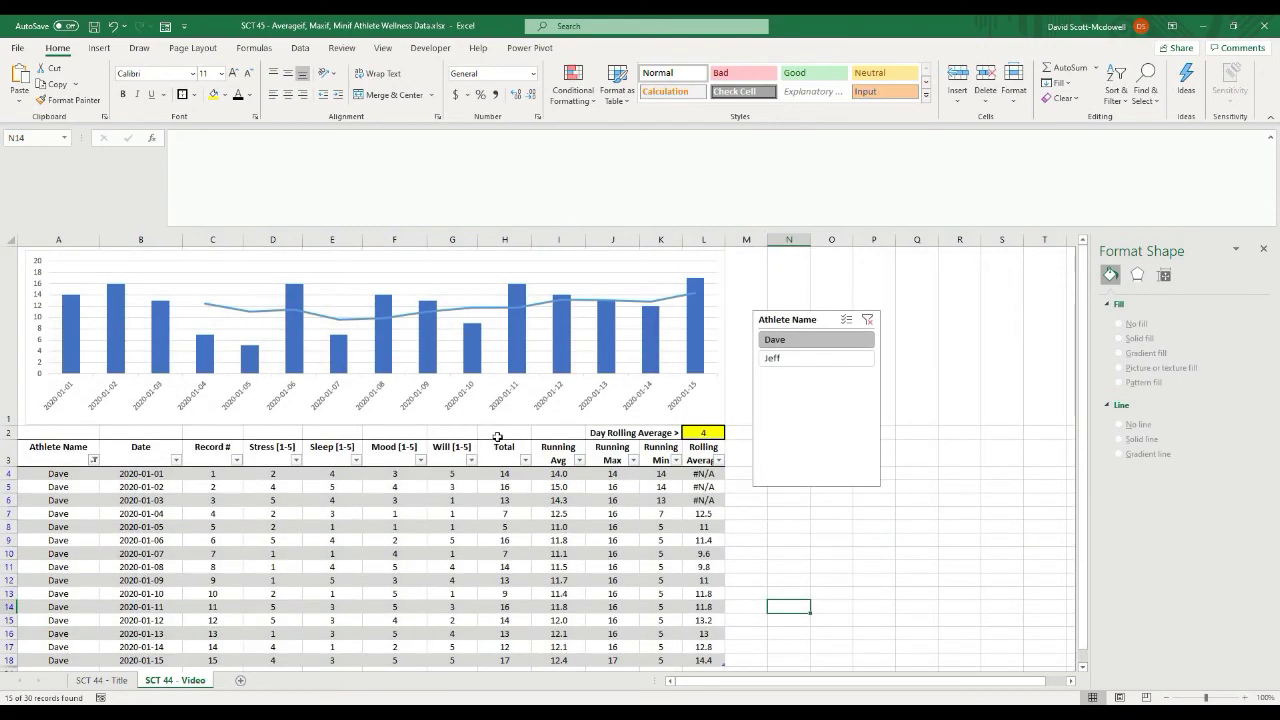
scroll(500, 445, "down", 2)
scroll(500, 450, "up", 2)
- Move the athlete slicer down beside the table's Rolling Average column
left_click(820, 371)
left_click_drag(820, 371, 799, 491)
left_click(927, 484)
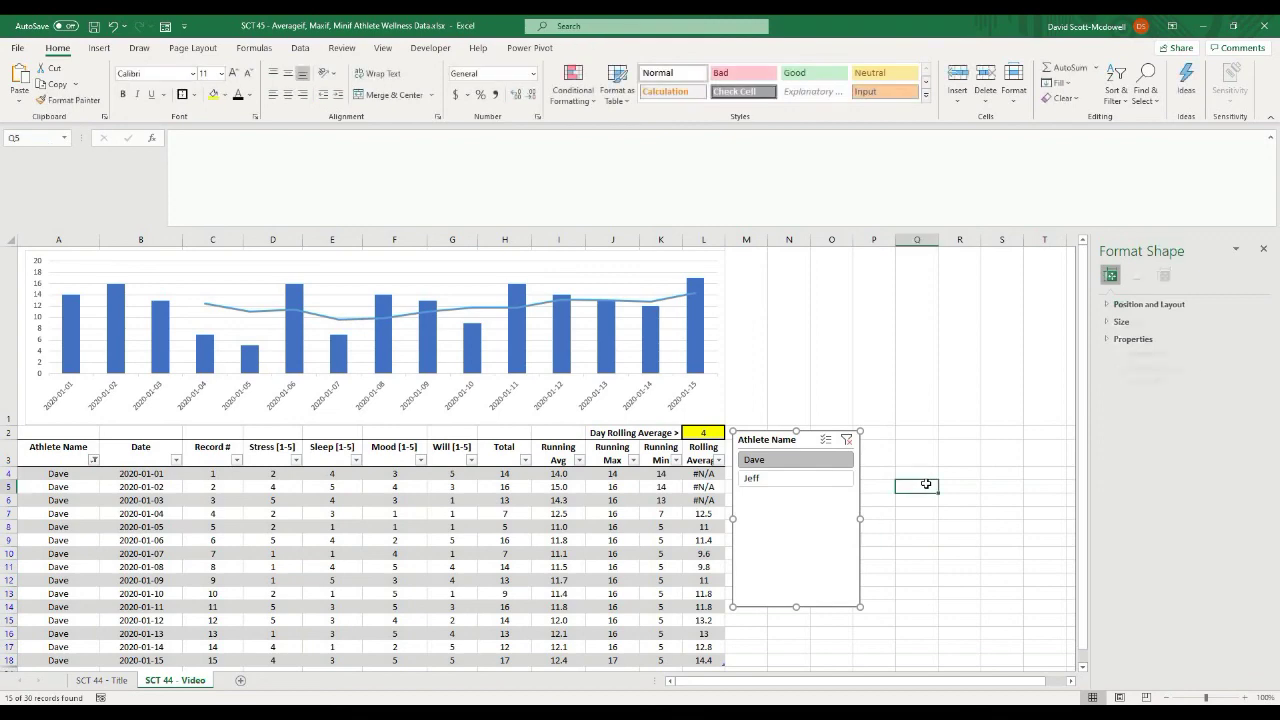